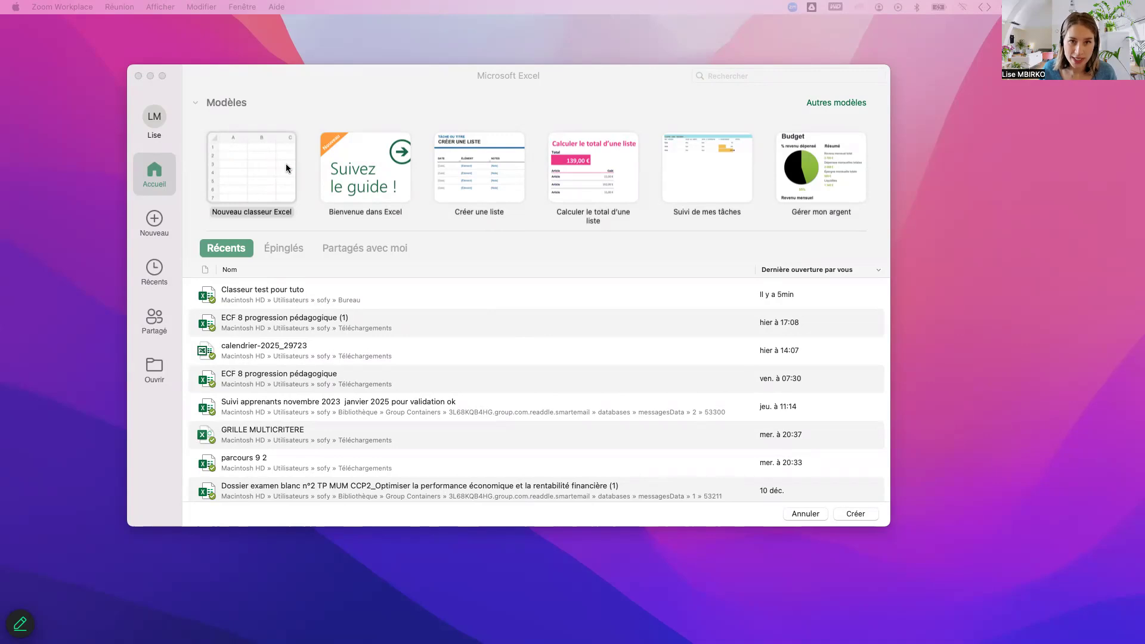
# Create a new blank workbook and expand its window to full screen.
pyautogui.click(272, 176)
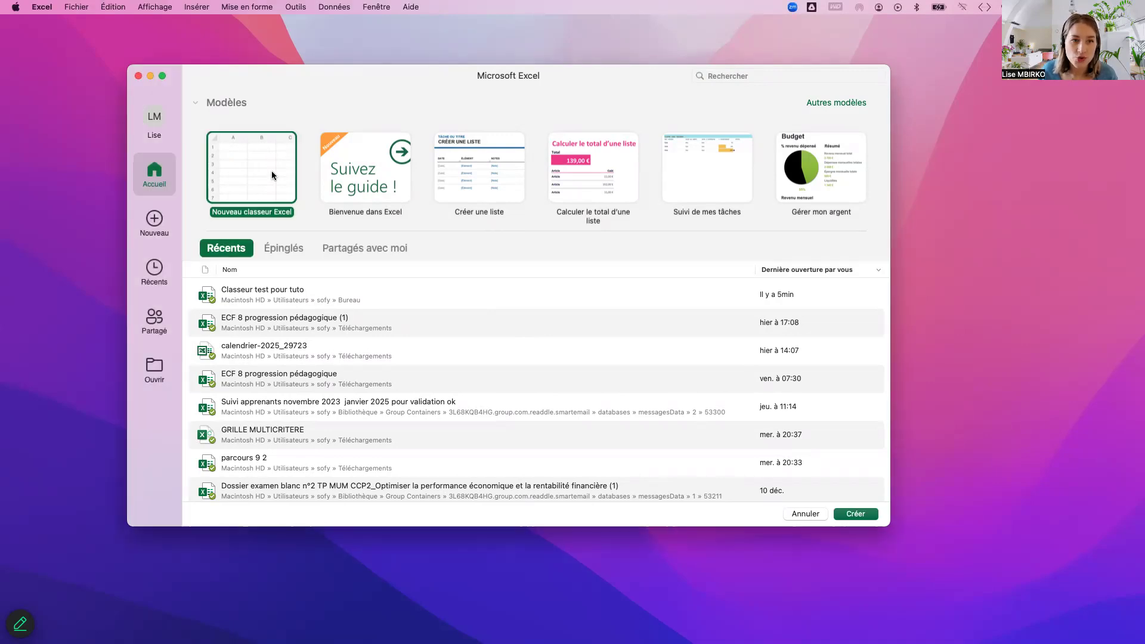
pyautogui.click(864, 516)
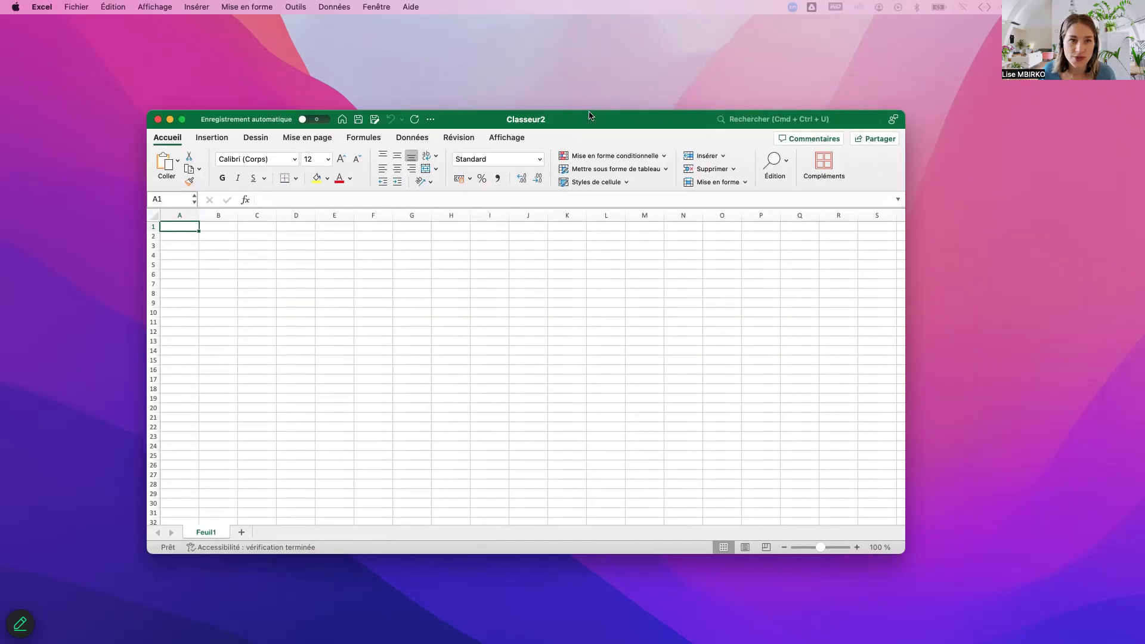
pyautogui.click(183, 120)
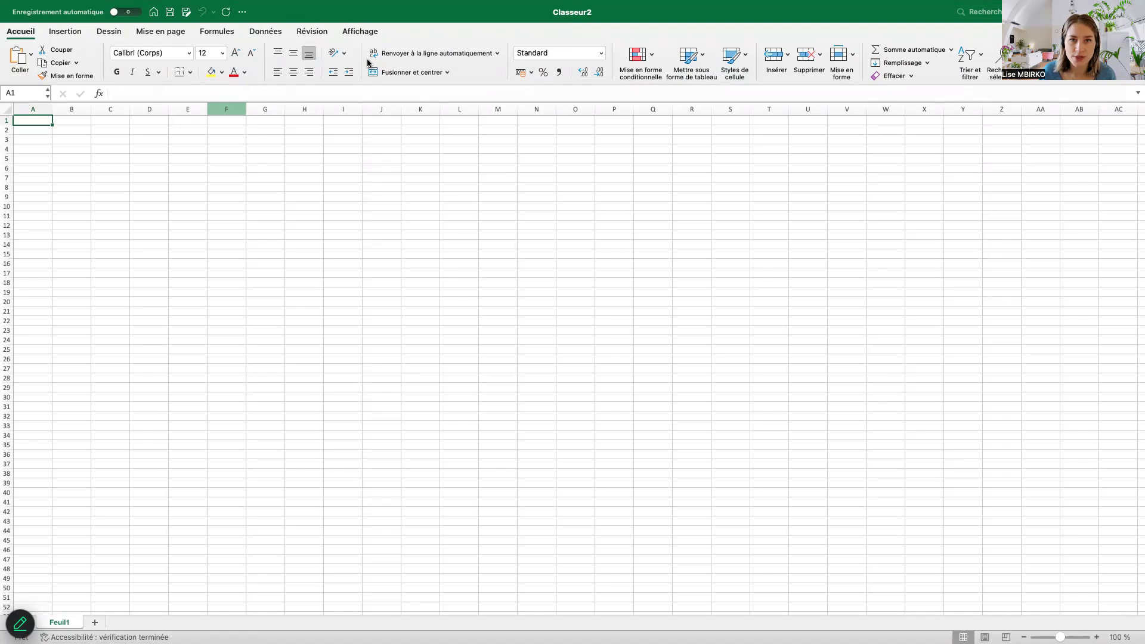
# Save the workbook on the Mac in the Bureau folder, named "Classeur test_" followed by the author's full name.
pyautogui.click(578, 14)
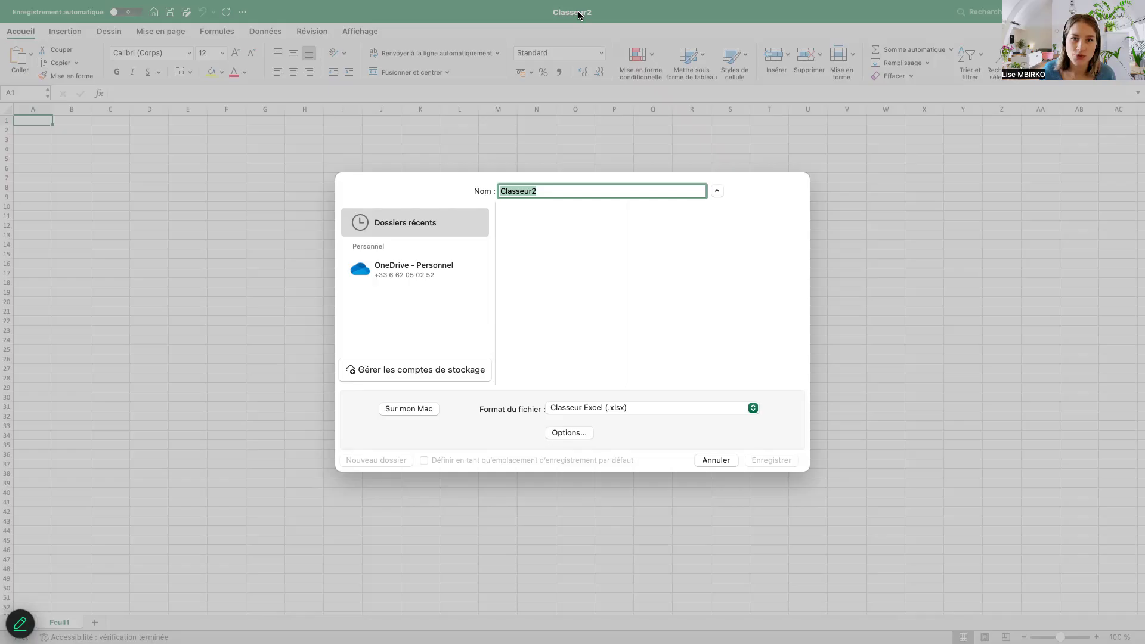
pyautogui.write('Classeur2')
pyautogui.press('BackSpace')
pyautogui.press('BackSpace')
pyautogui.press('BackSpace')
pyautogui.press('BackSpace')
pyautogui.write('eu')
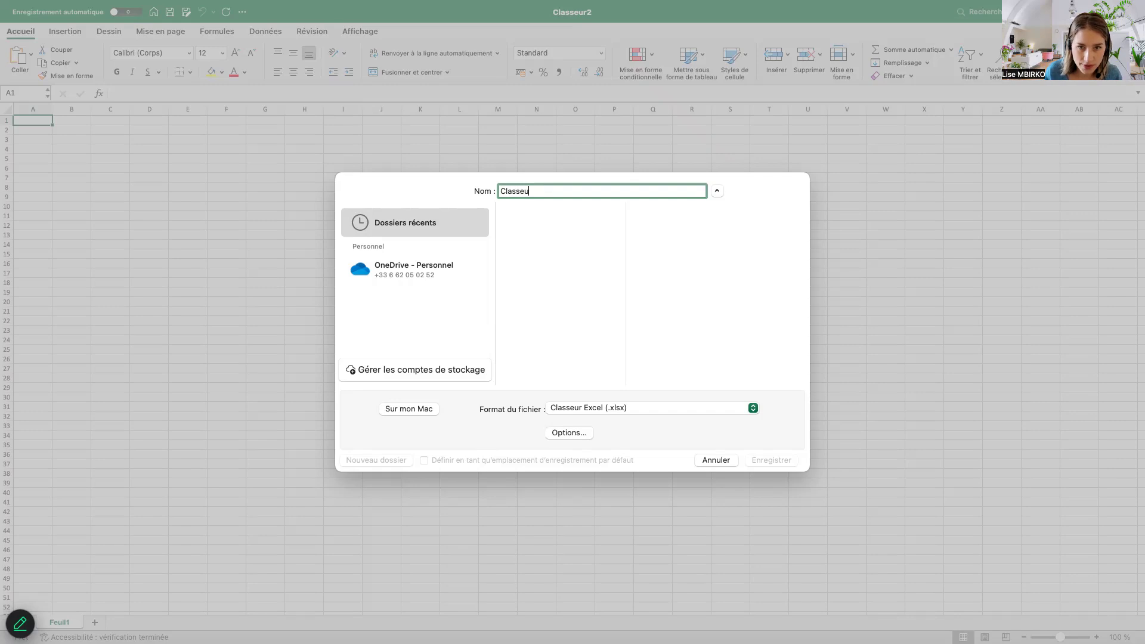
pyautogui.write('r test')
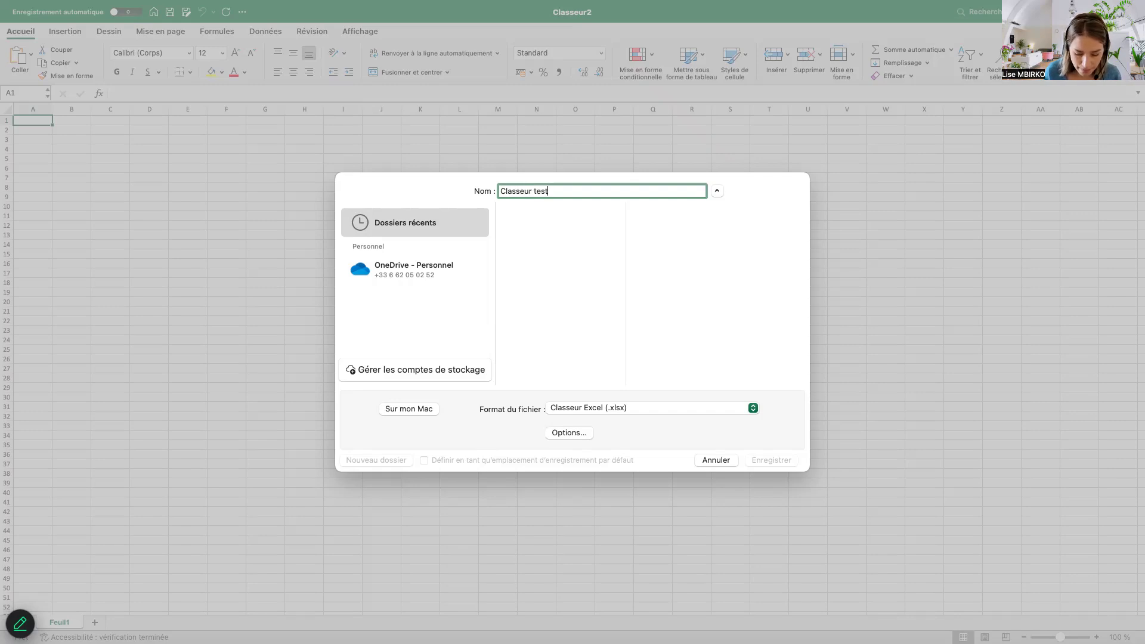
pyautogui.write('_Lise MBIRKO')
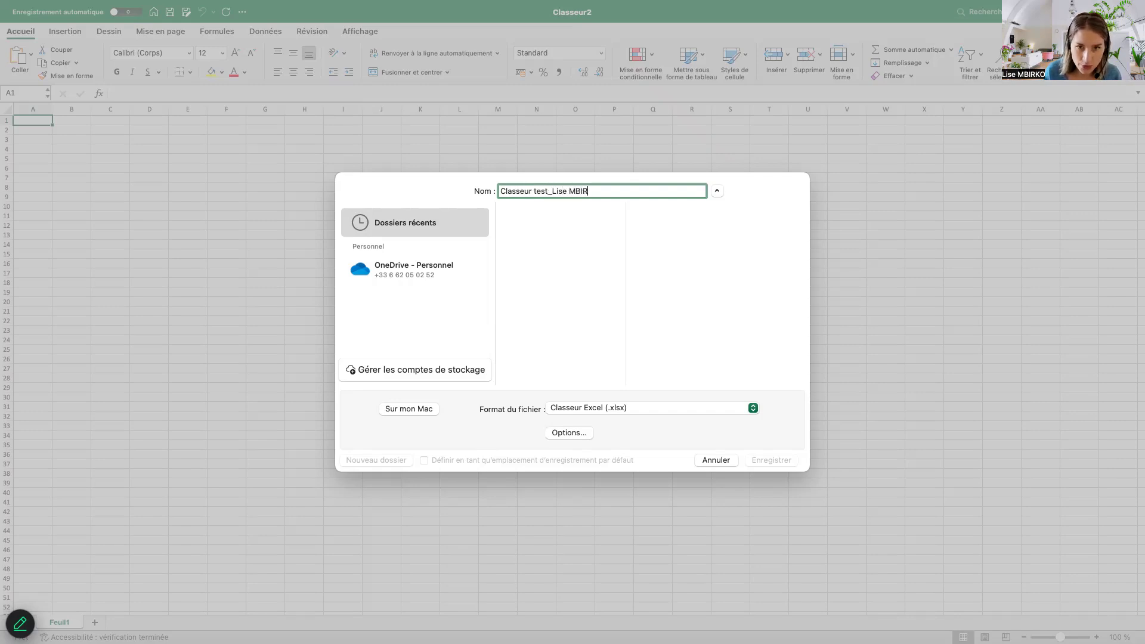
pyautogui.click(406, 409)
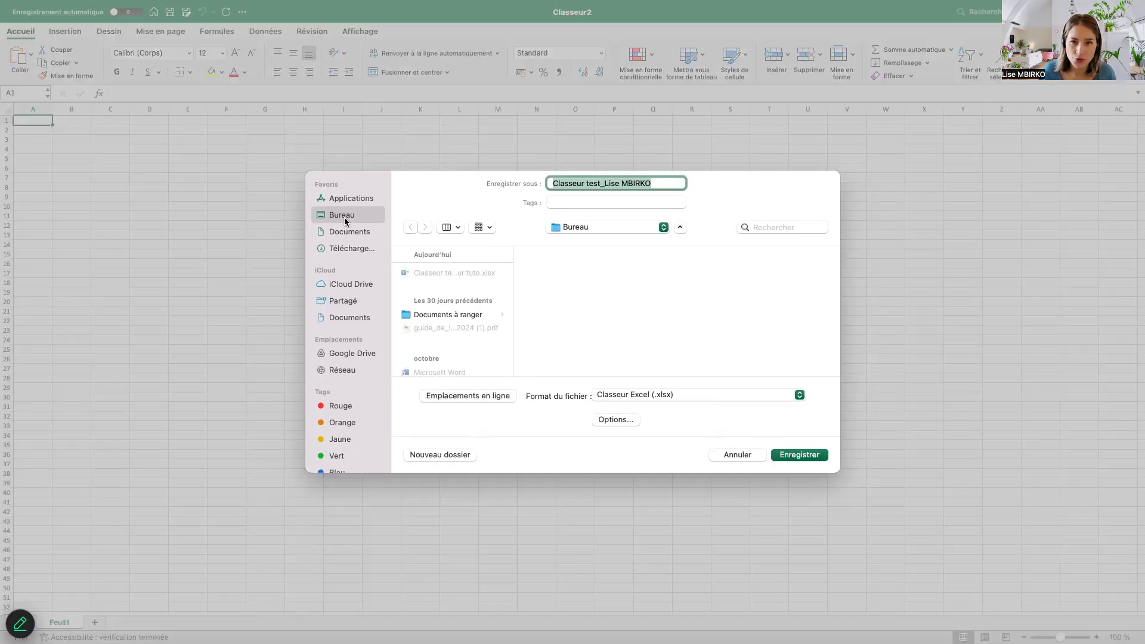
pyautogui.click(800, 455)
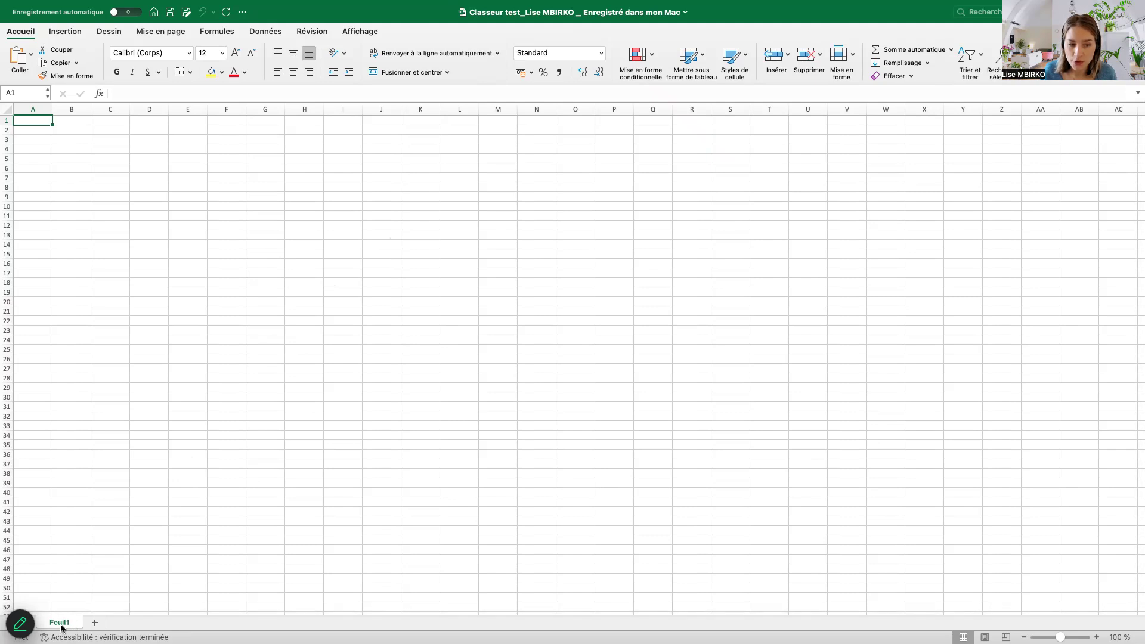
# Add two new sheets and rename the first sheet "Scénario pédagogique 1".
pyautogui.click(96, 624)
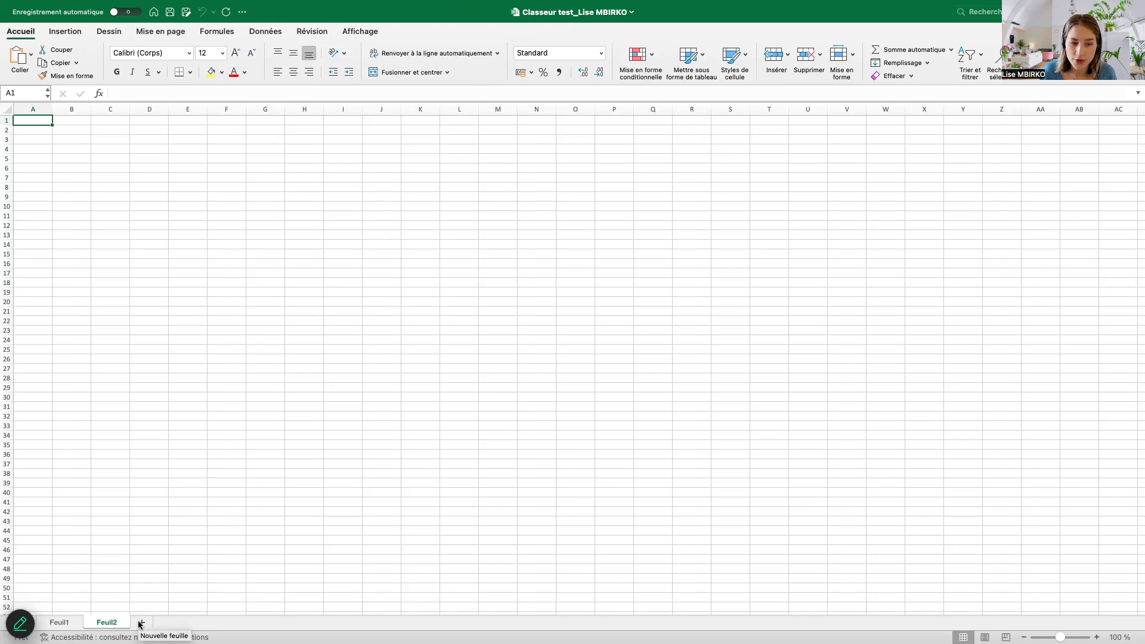
pyautogui.click(141, 624)
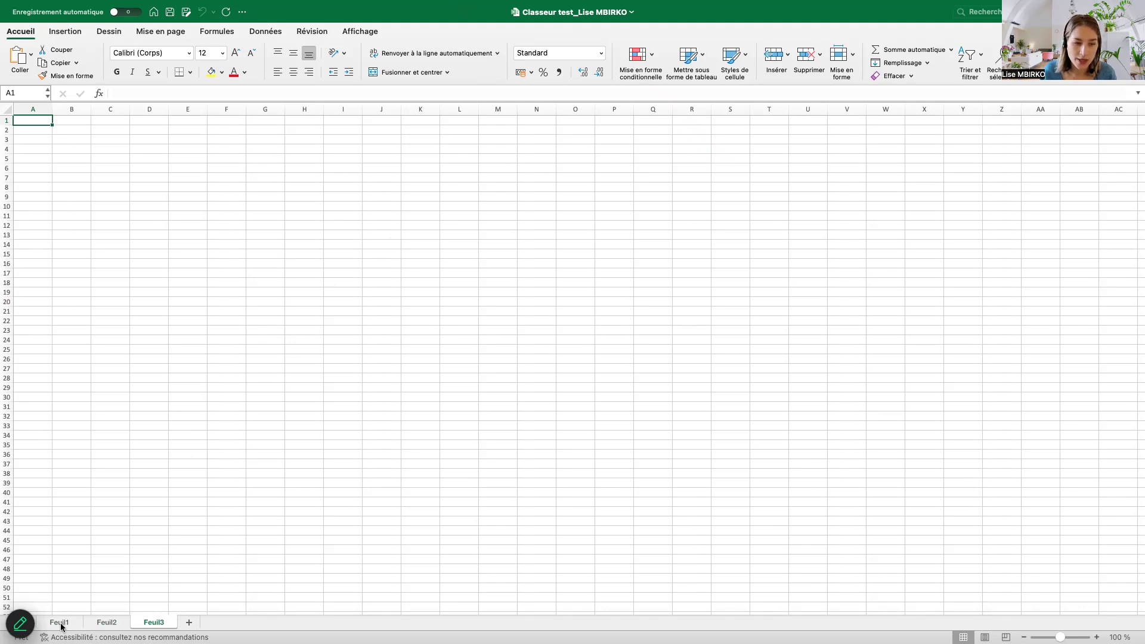
pyautogui.doubleClick(63, 624)
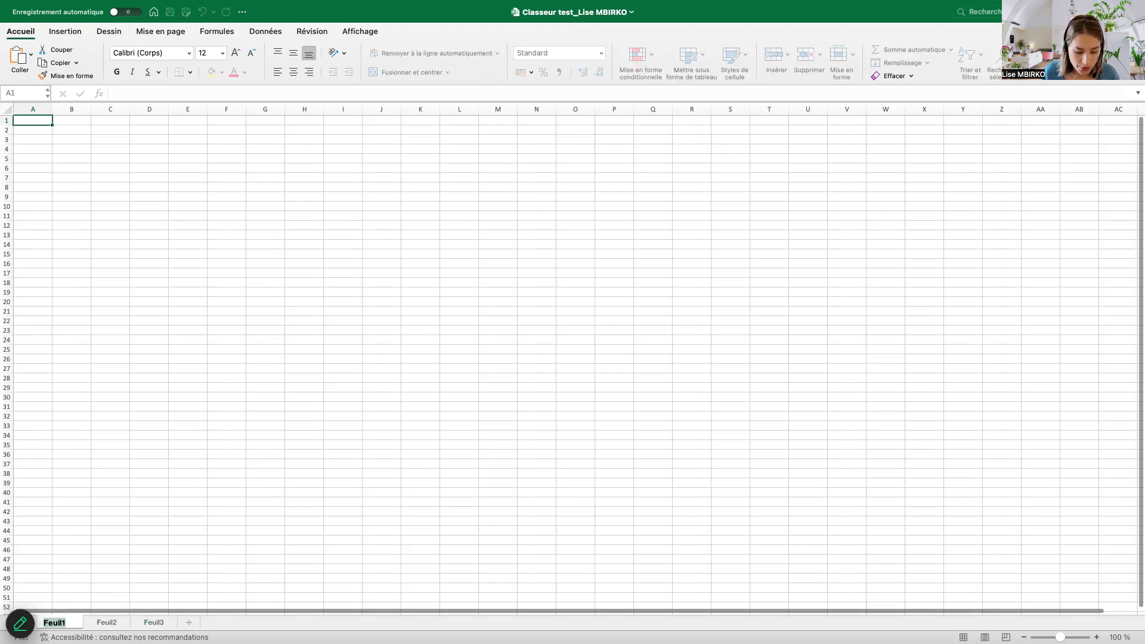
pyautogui.write('Scéna')
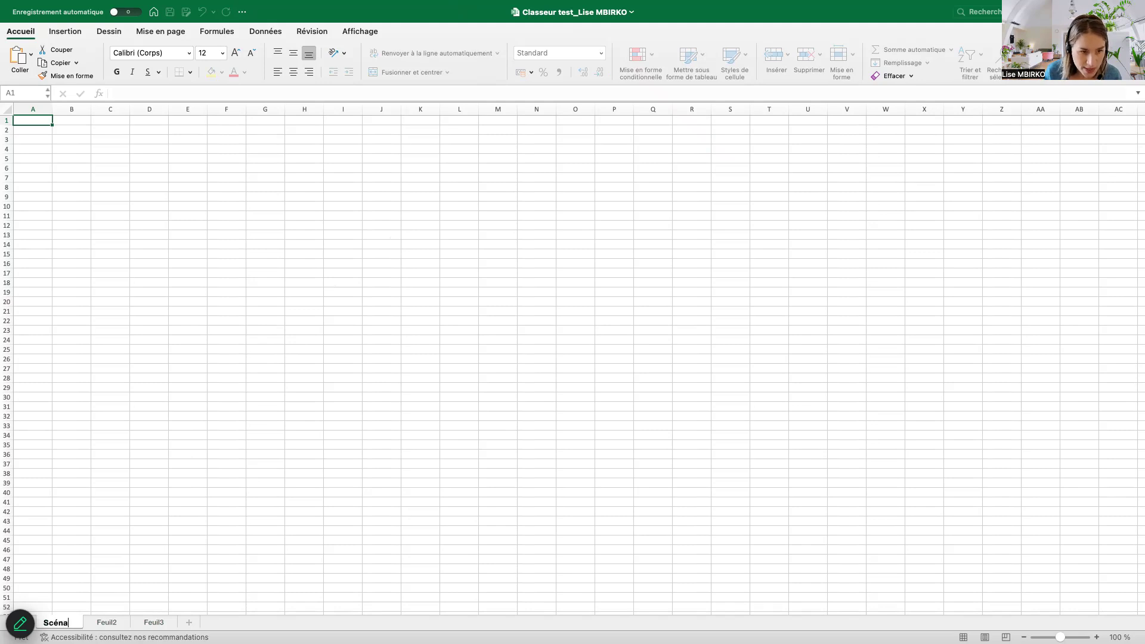
pyautogui.write('ti')
pyautogui.press('BackSpace')
pyautogui.write('rio ')
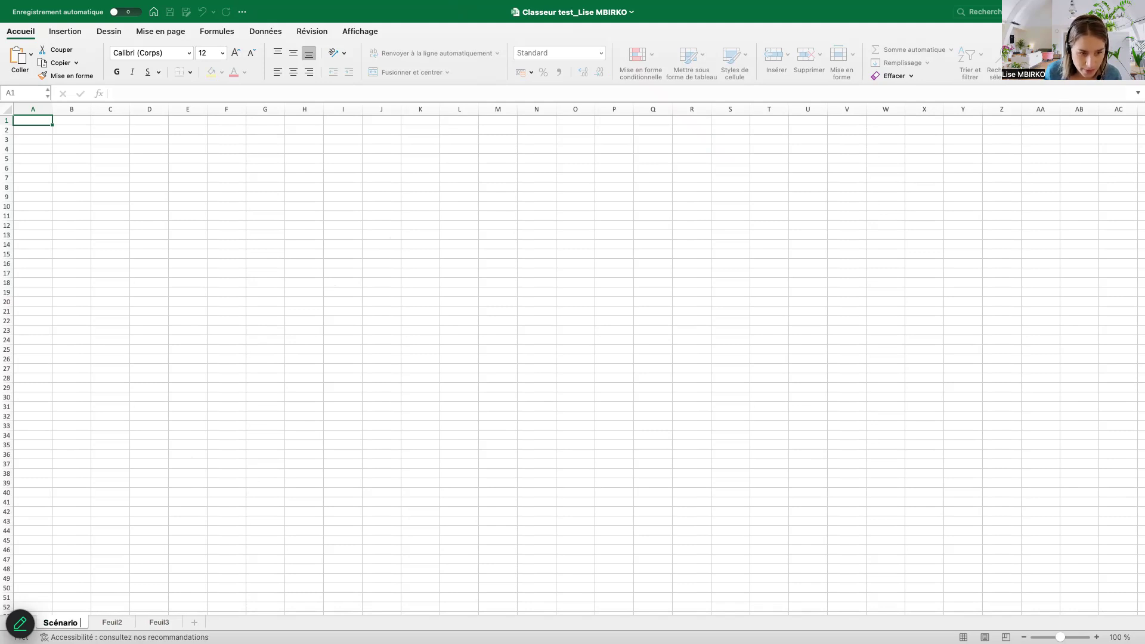
pyautogui.write('pédagogique')
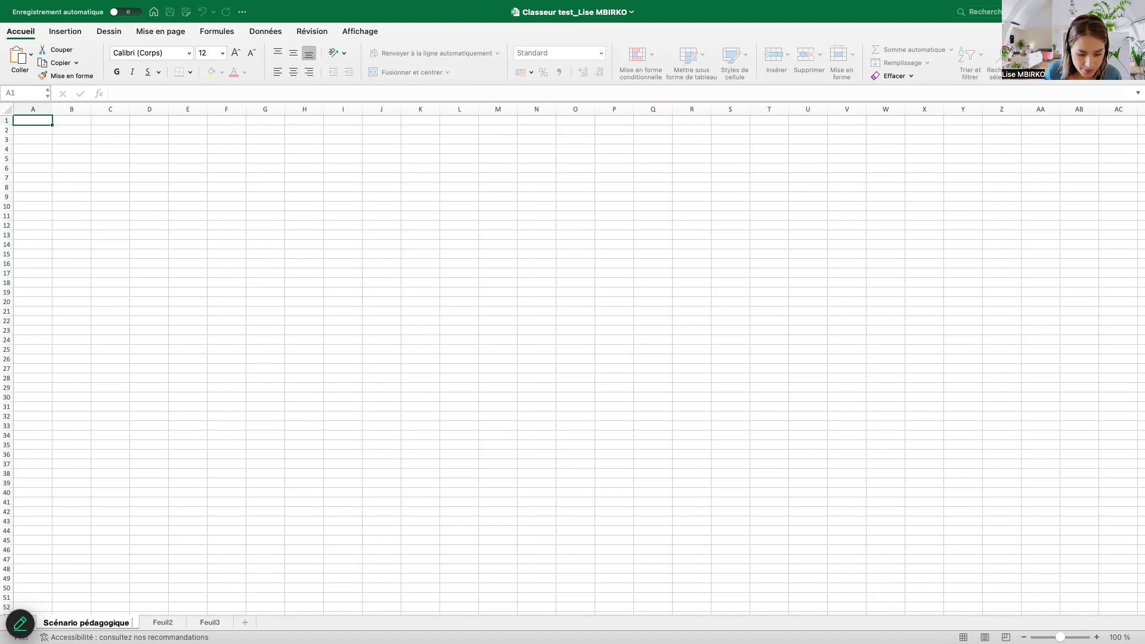
pyautogui.write(' 1')
pyautogui.press('Return')
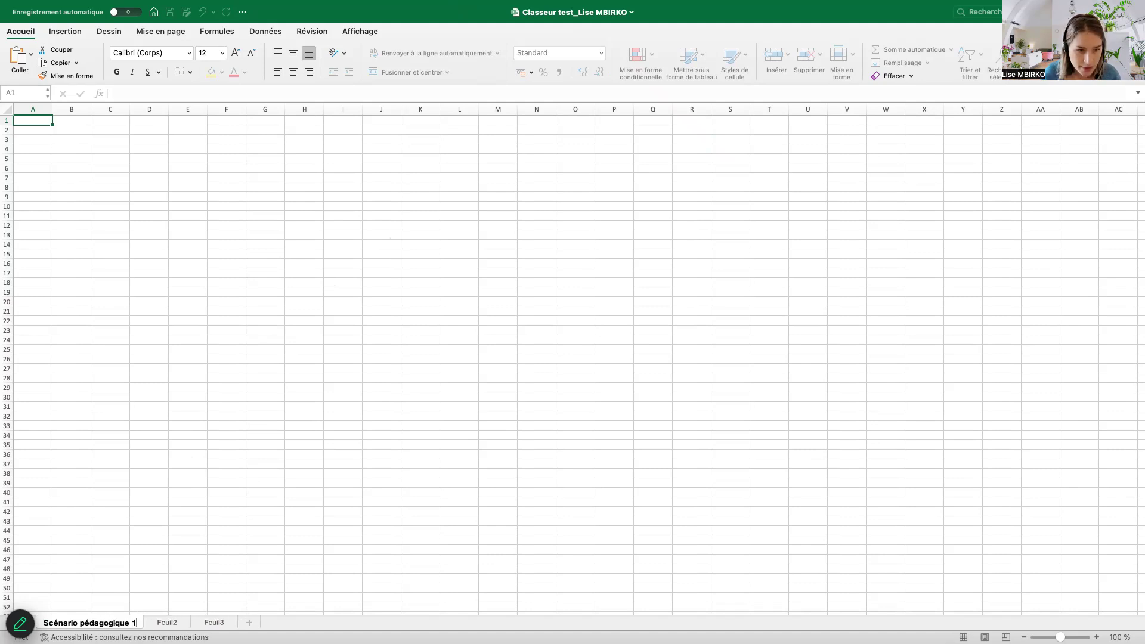
pyautogui.click(167, 623)
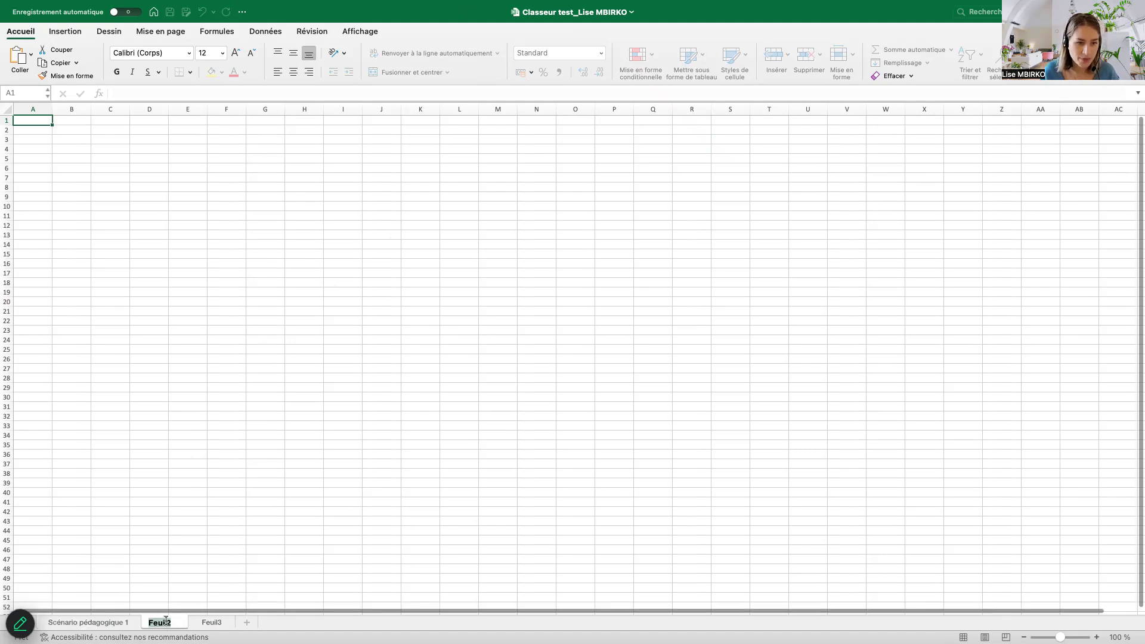
pyautogui.rightClick(215, 624)
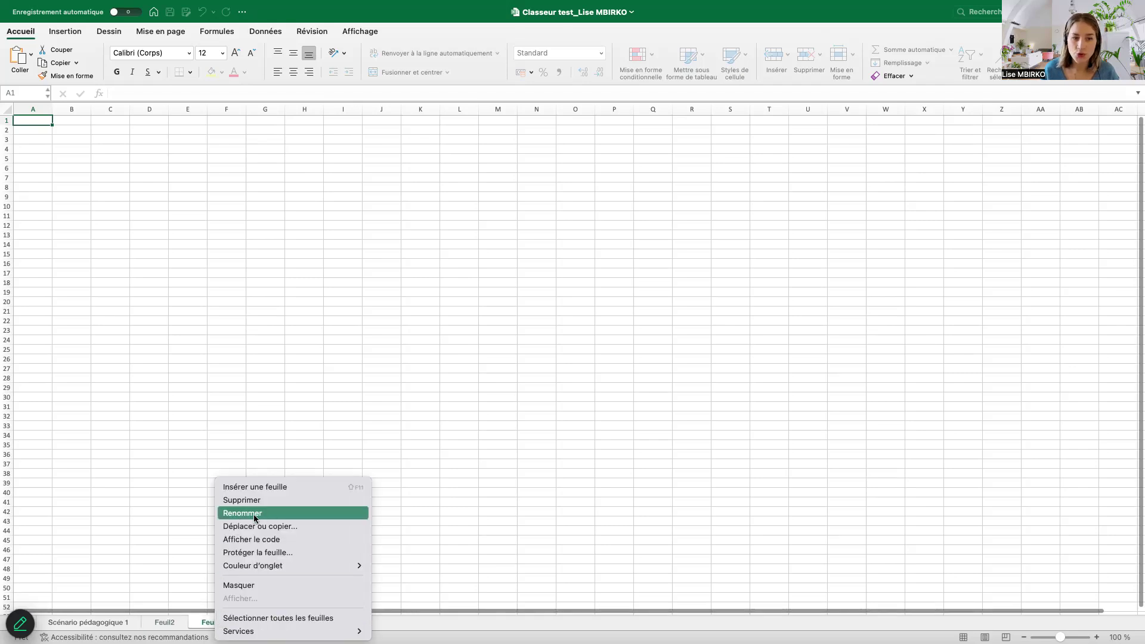
pyautogui.click(131, 502)
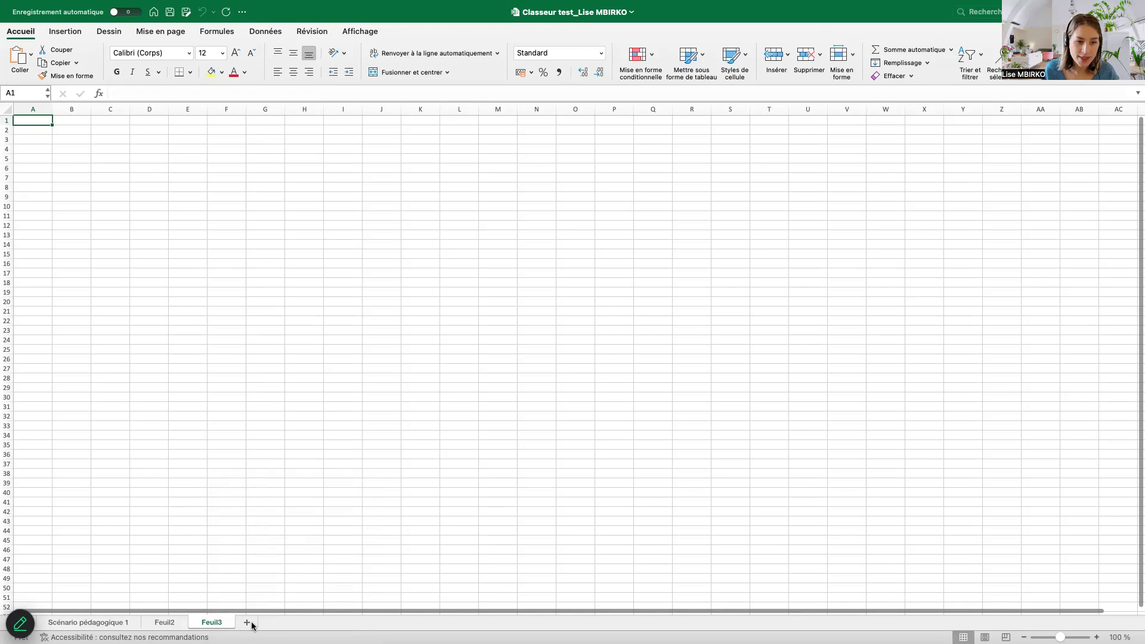
pyautogui.moveTo(202, 624)
pyautogui.mouseDown()
pyautogui.moveTo(150, 616)
pyautogui.moveTo(223, 625)
pyautogui.moveTo(194, 600)
pyautogui.moveTo(143, 603)
pyautogui.moveTo(184, 618)
pyautogui.moveTo(164, 618)
pyautogui.moveTo(240, 620)
pyautogui.mouseUp()
pyautogui.click(232, 530)
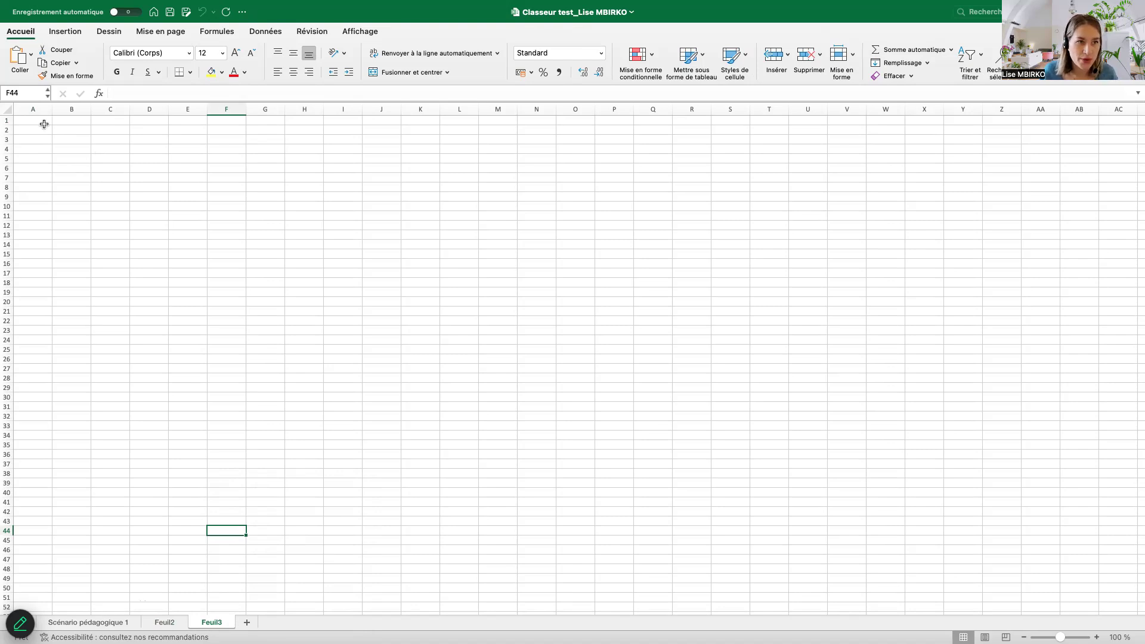
pyautogui.click(174, 53)
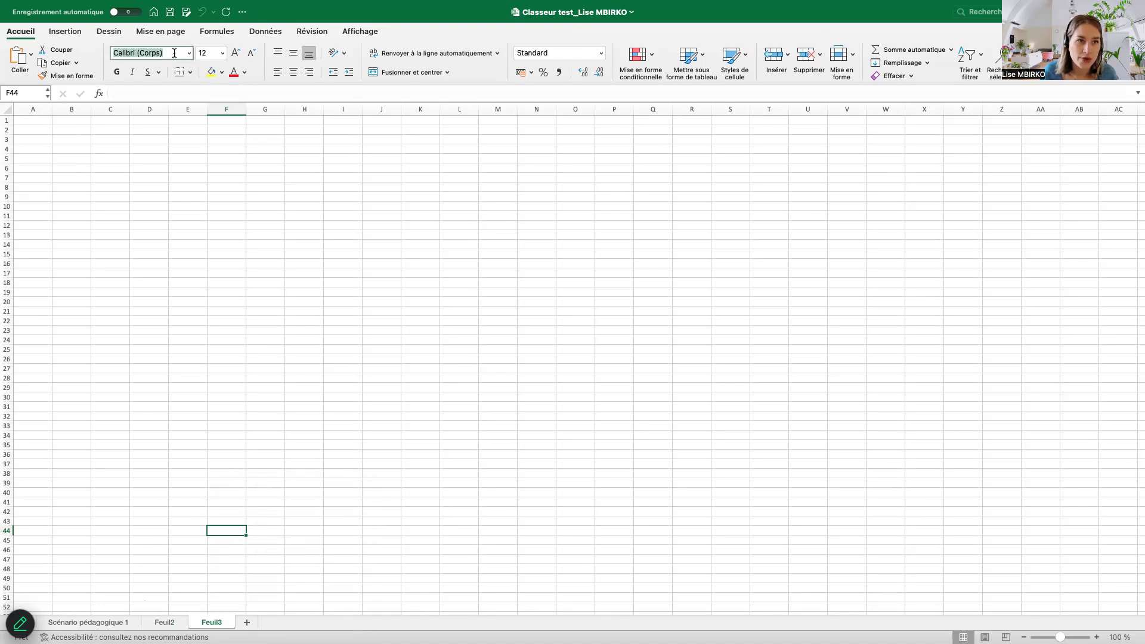
pyautogui.click(223, 54)
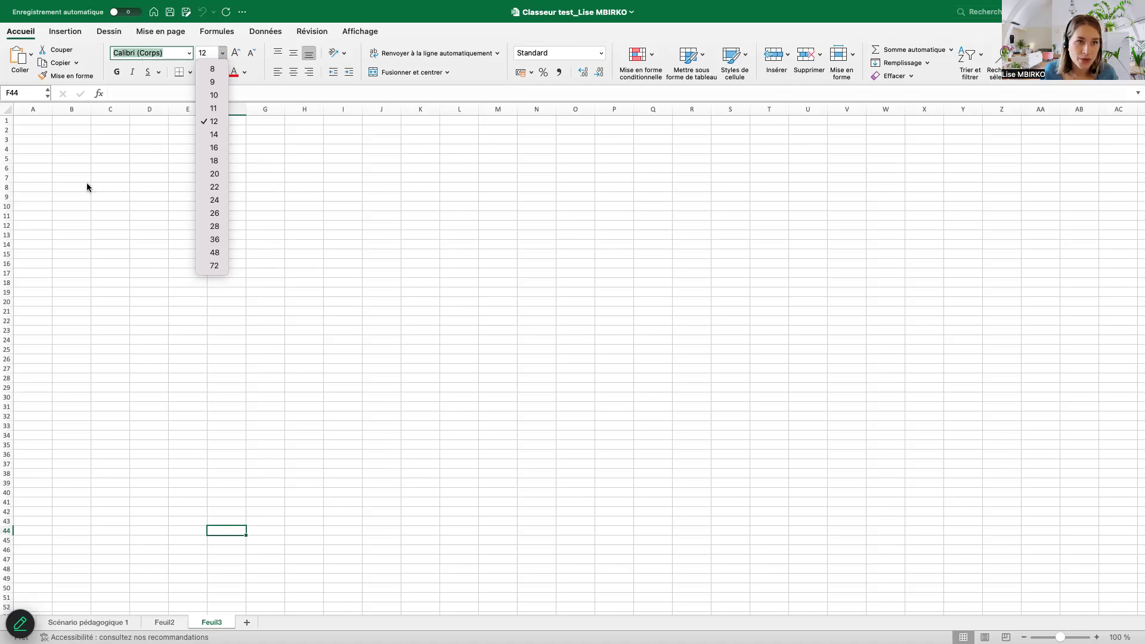
pyautogui.click(62, 146)
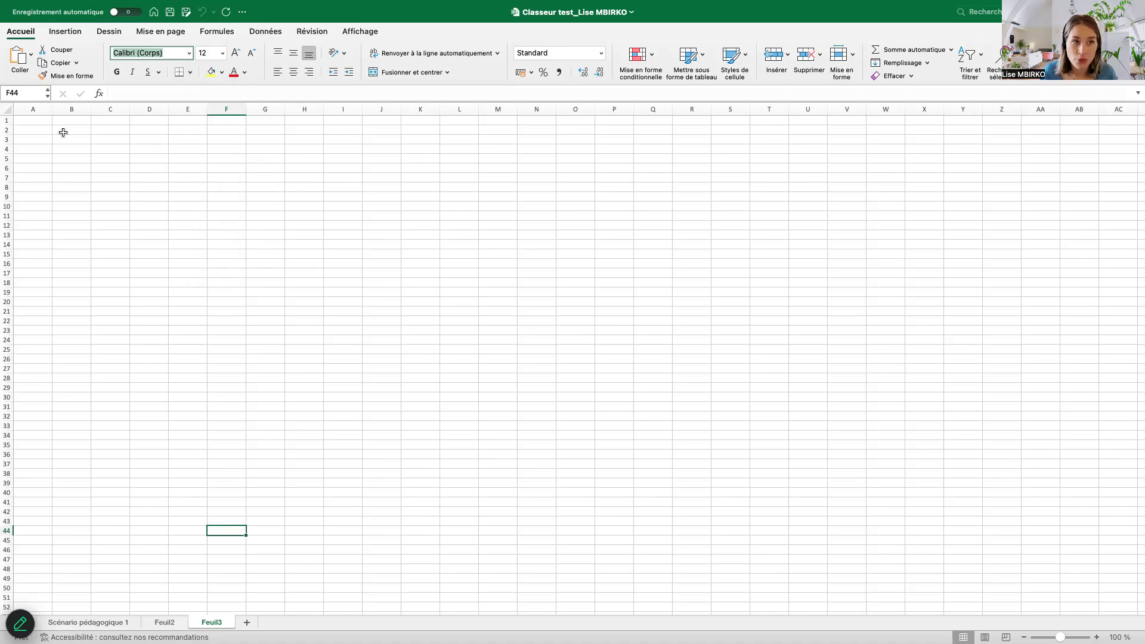
# Set the font of all cells on sheet Feuil3 to Arial, size 16.
pyautogui.click(9, 110)
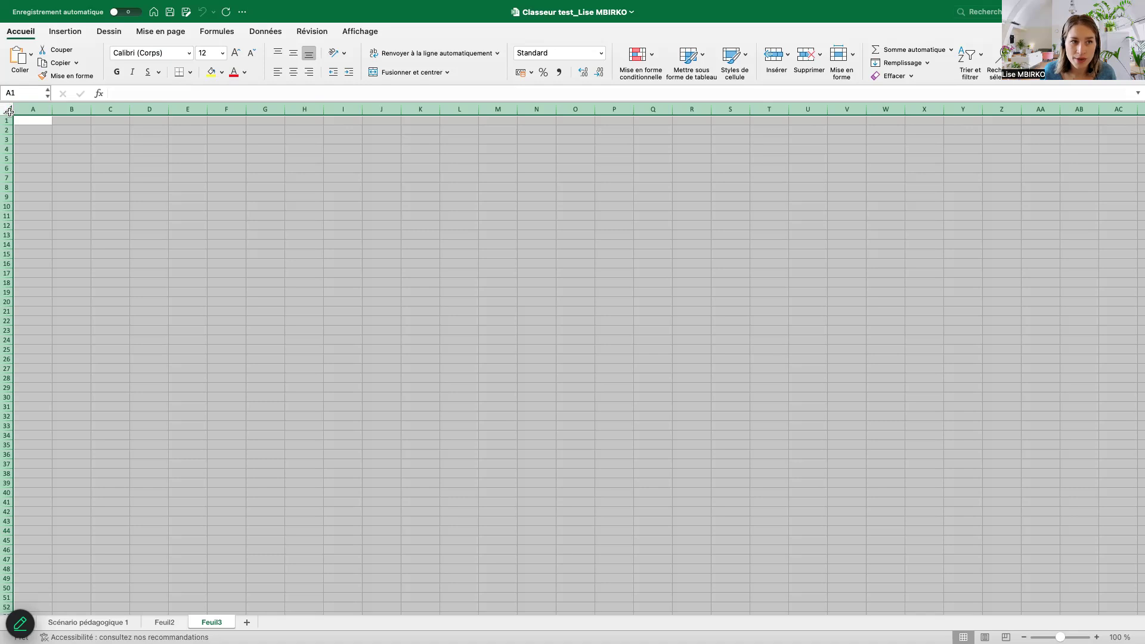
pyautogui.click(191, 54)
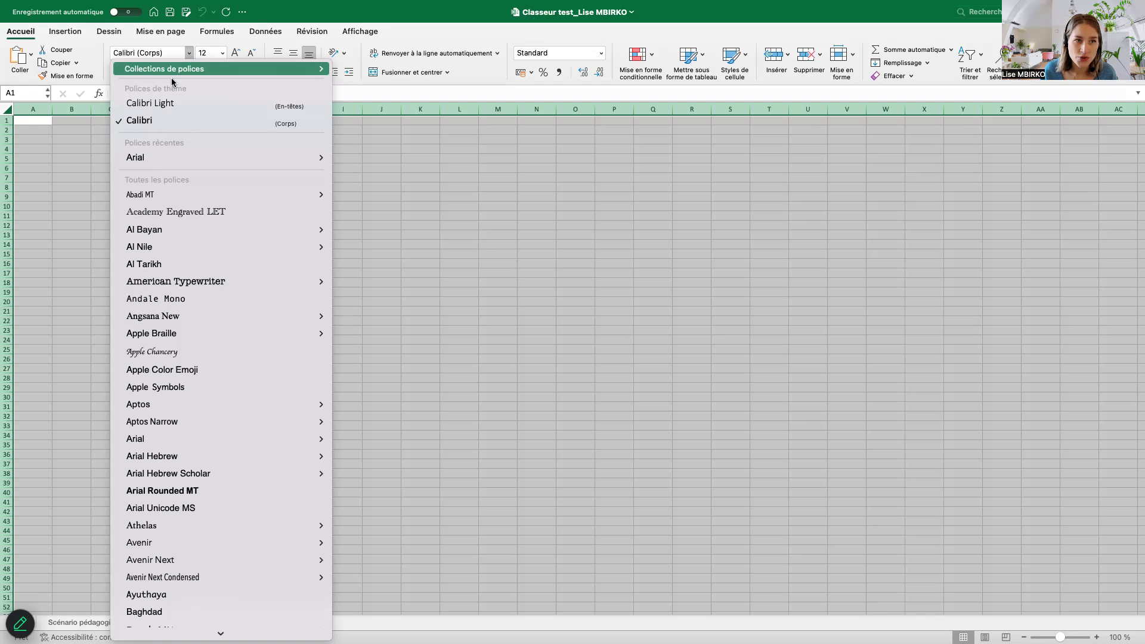
pyautogui.press('Escape')
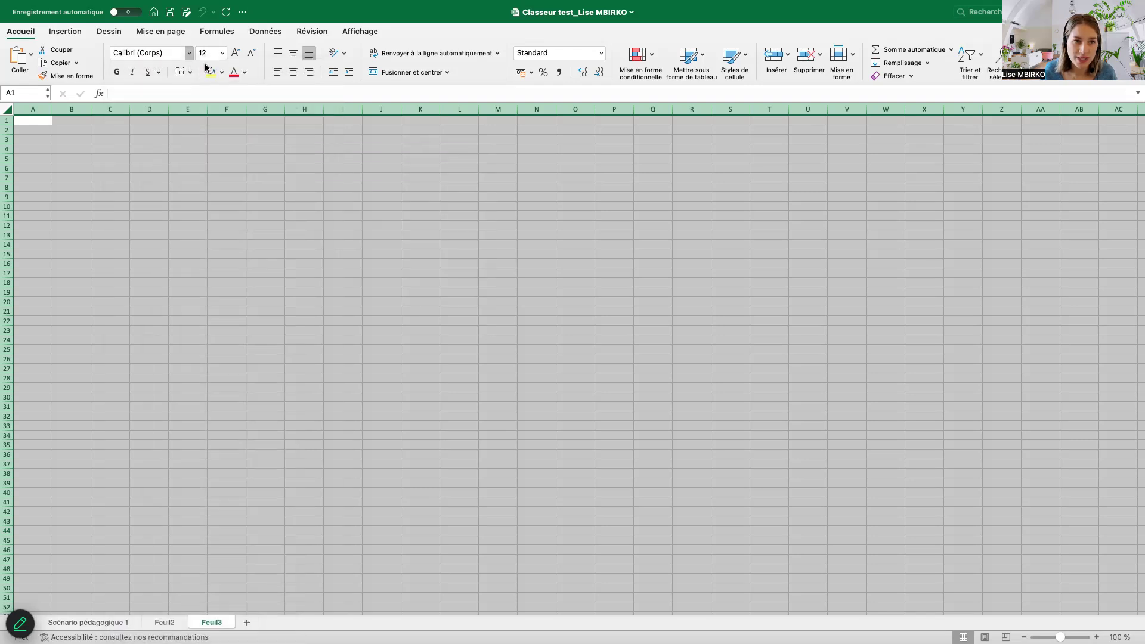
pyautogui.click(223, 53)
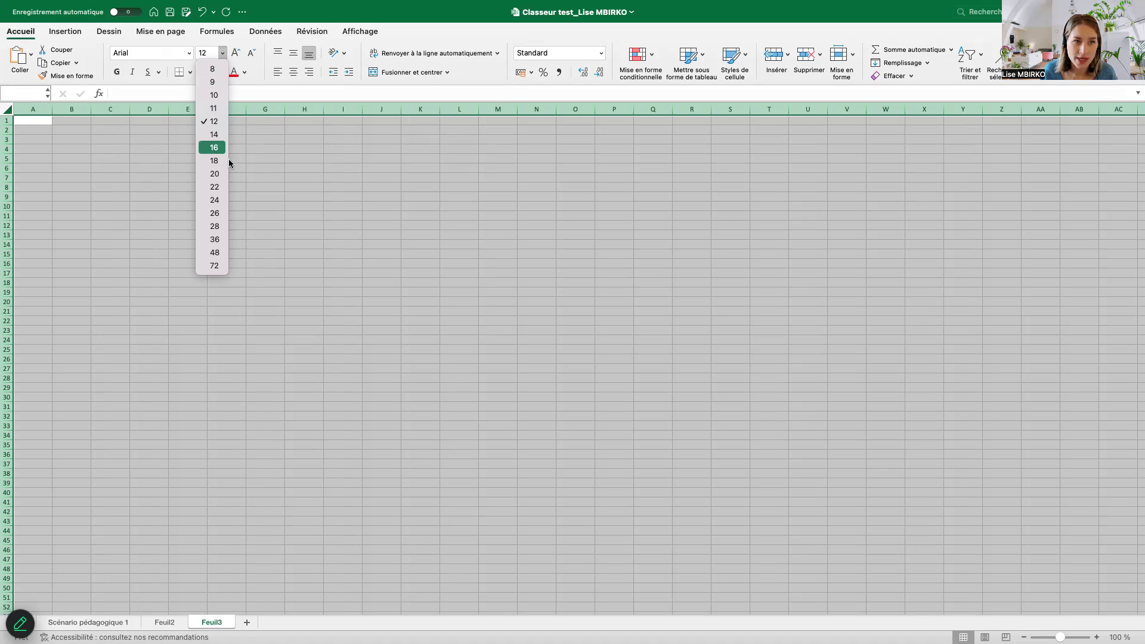
pyautogui.click(214, 148)
pyautogui.click(235, 164)
# Enter the sample text "xfxffxf" in cell A1 to try the font, and delete it.
pyautogui.click(44, 123)
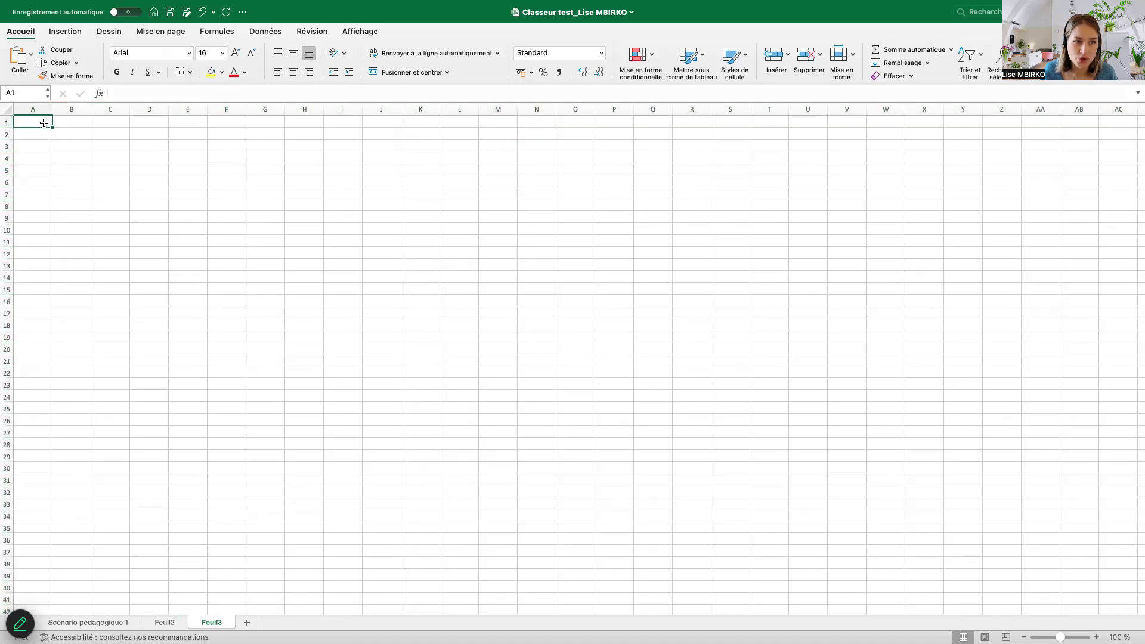
pyautogui.write('xfxffxf')
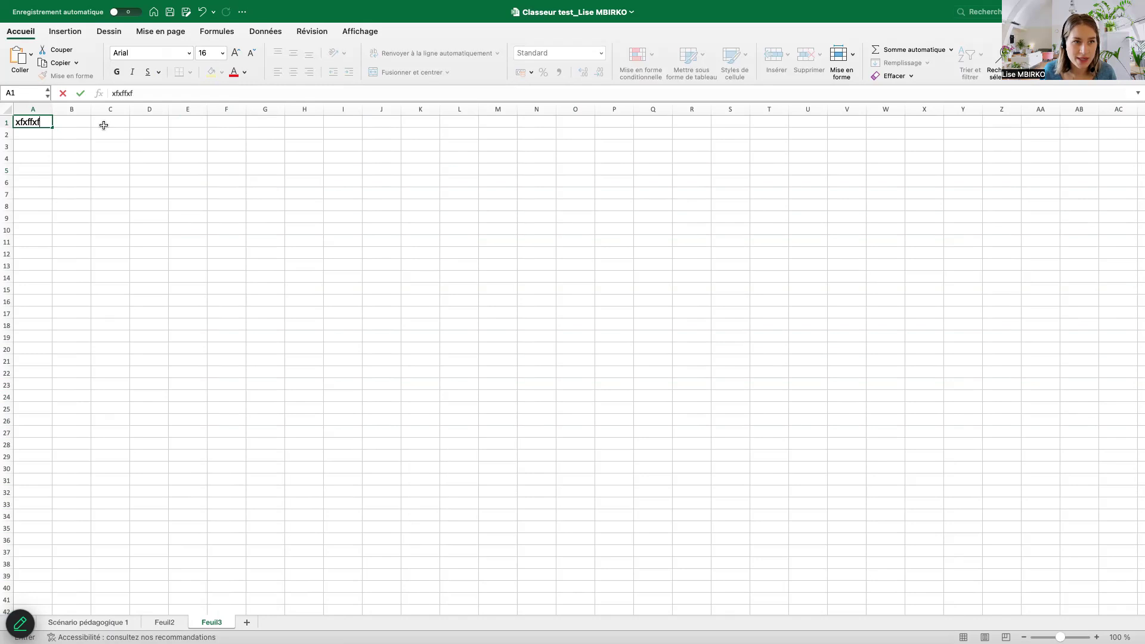
pyautogui.press('super+a')
pyautogui.press('BackSpace')
pyautogui.click(161, 177)
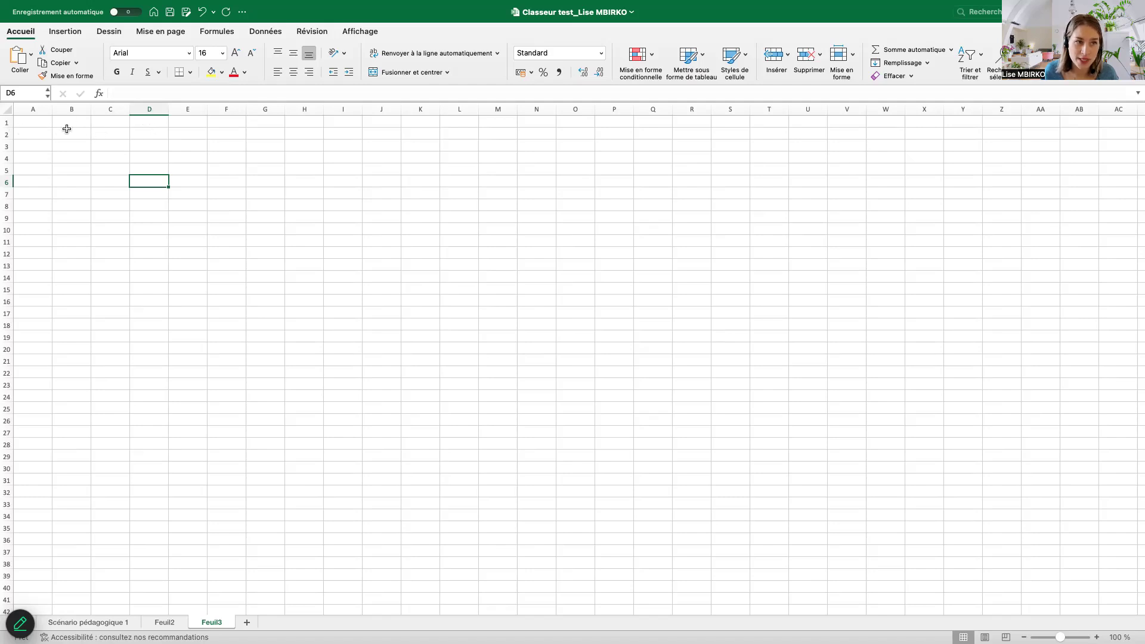
# Select cells D2, F6, C6 and A2 on Feuil3 to examine how each cell is referenced by column and row.
pyautogui.click(151, 134)
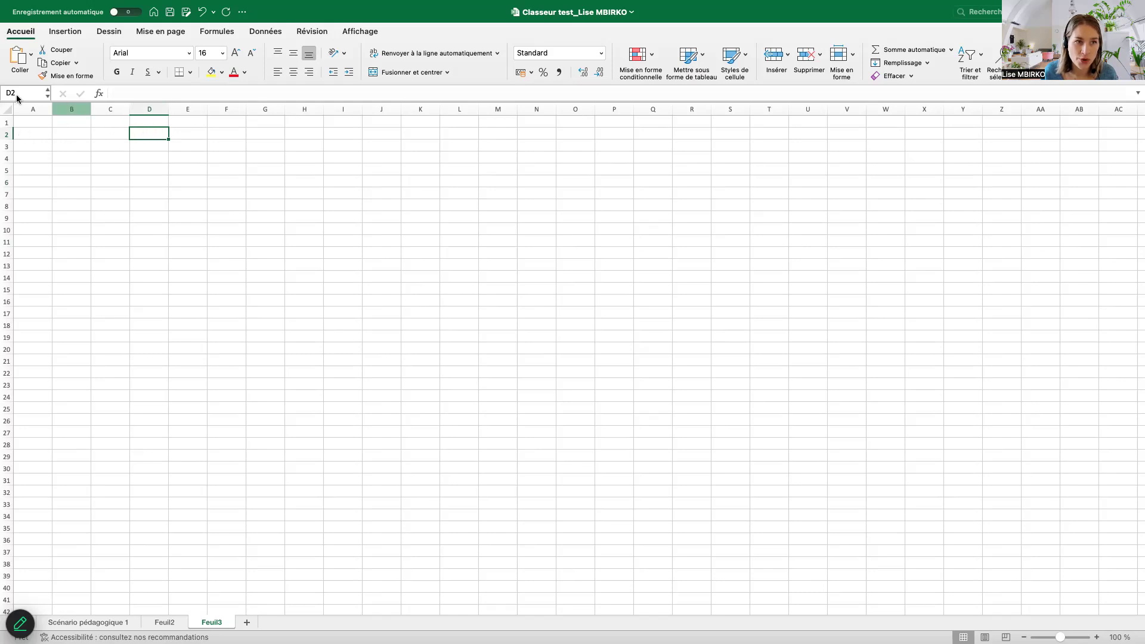
pyautogui.click(225, 182)
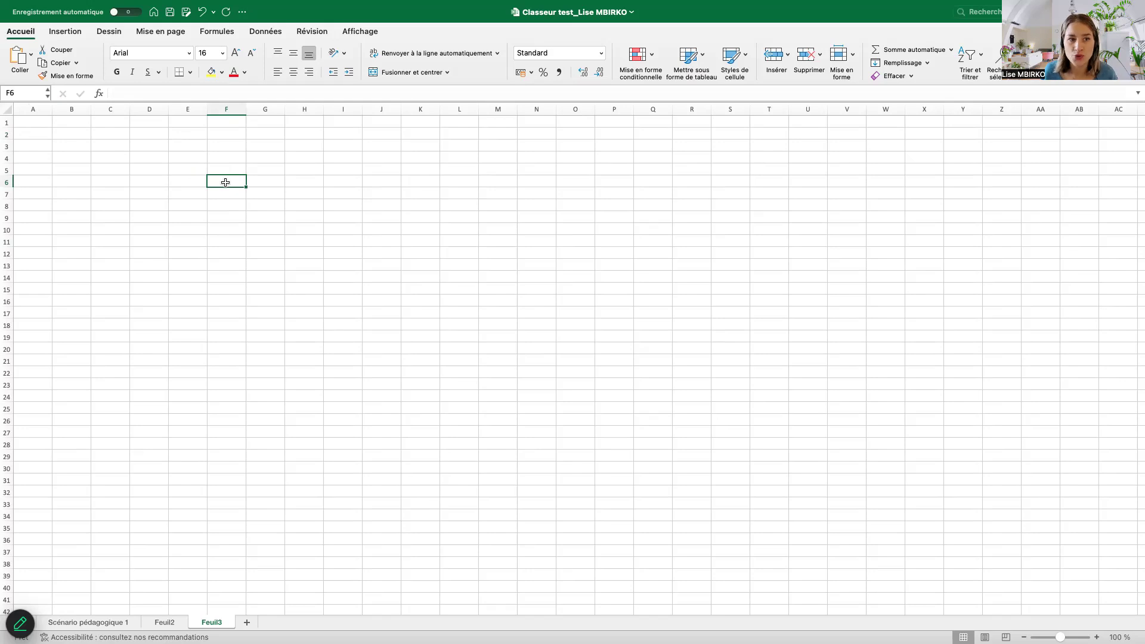
pyautogui.hscroll(1, 68, 134)
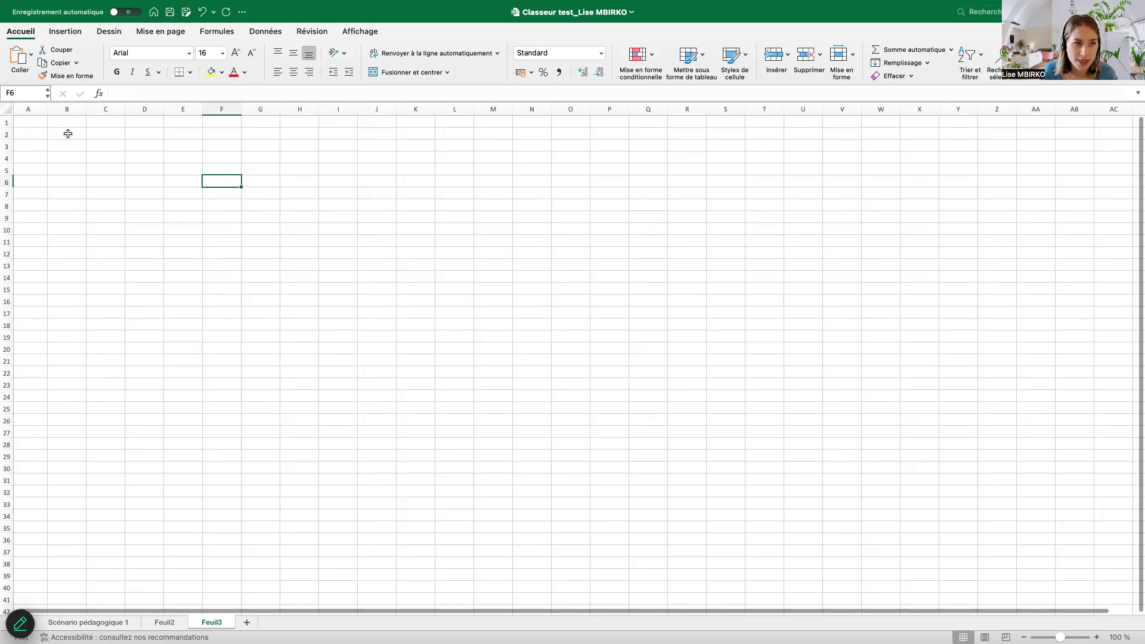
pyautogui.doubleClick(36, 133)
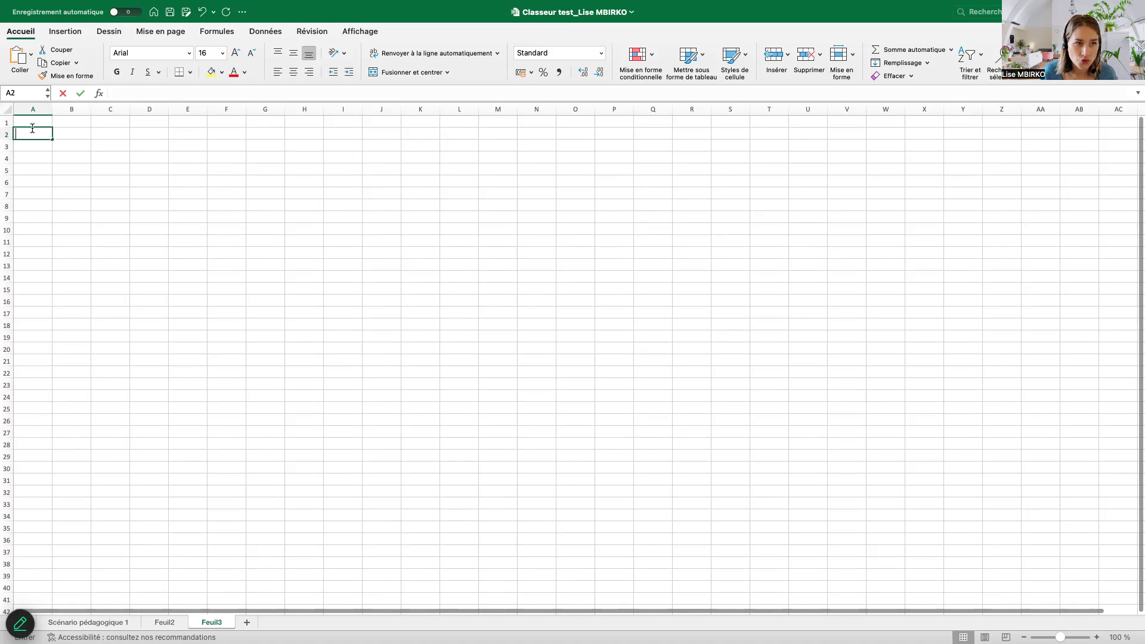
pyautogui.click(107, 183)
pyautogui.click(36, 132)
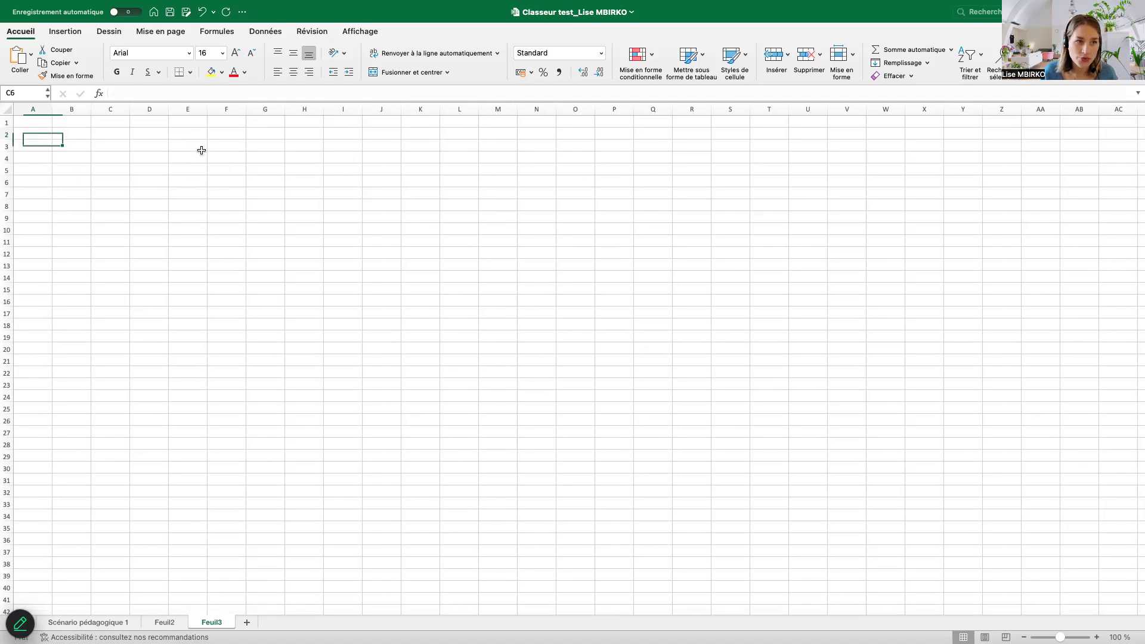
# Enter the text "Je rédige du texte ici" in cell A2 of Feuil3.
pyautogui.click(128, 93)
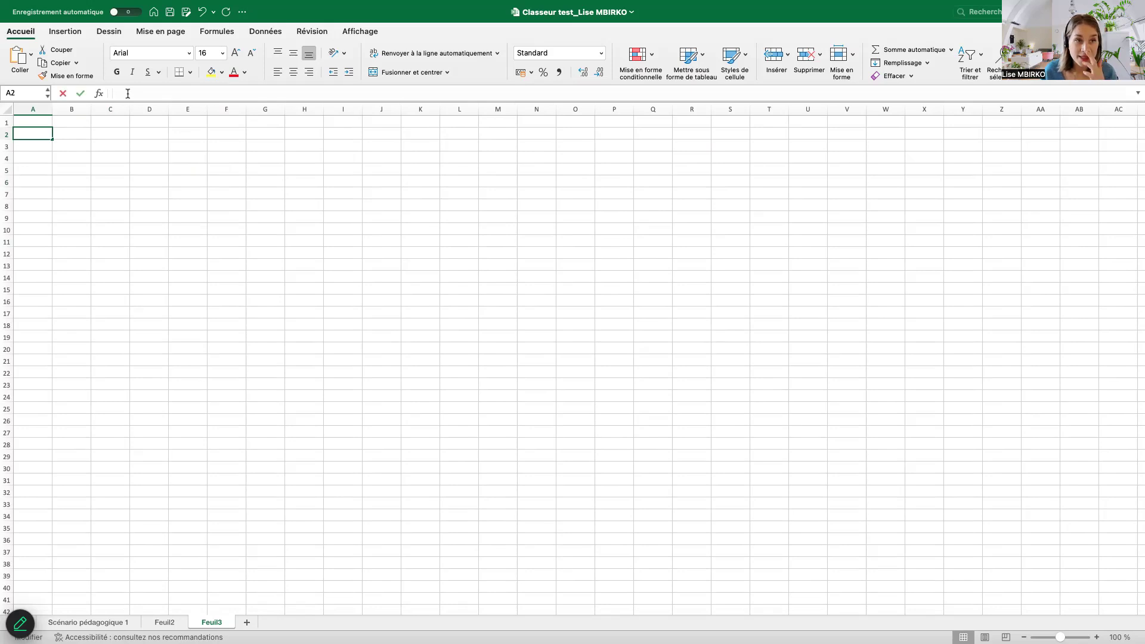
pyautogui.click(162, 222)
pyautogui.click(29, 135)
pyautogui.write('Je')
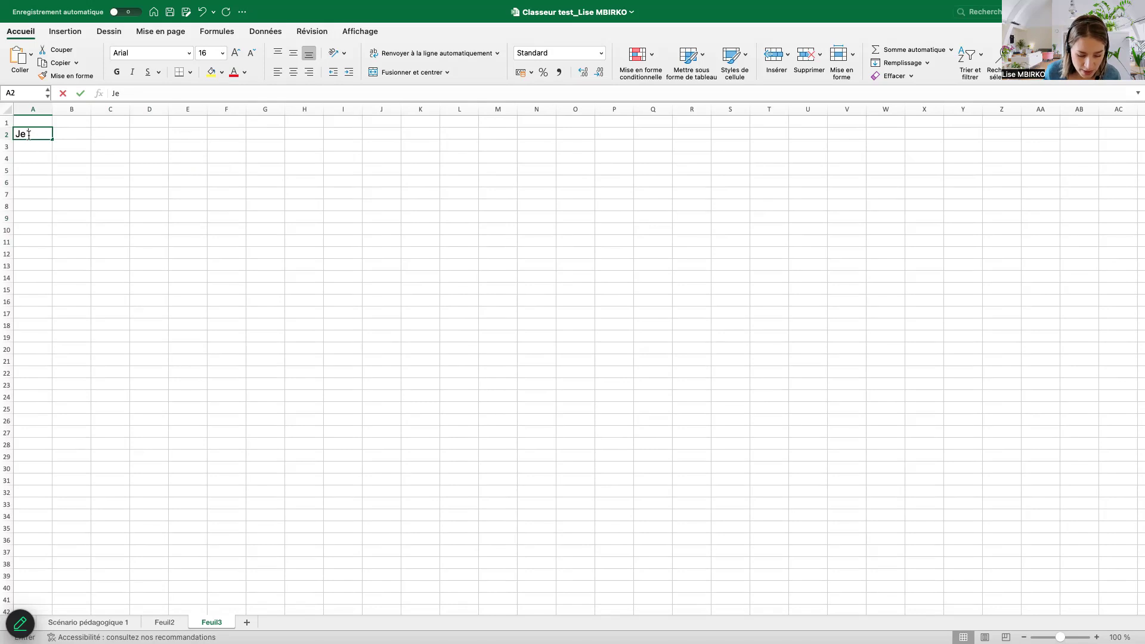
pyautogui.write(' rédige ici')
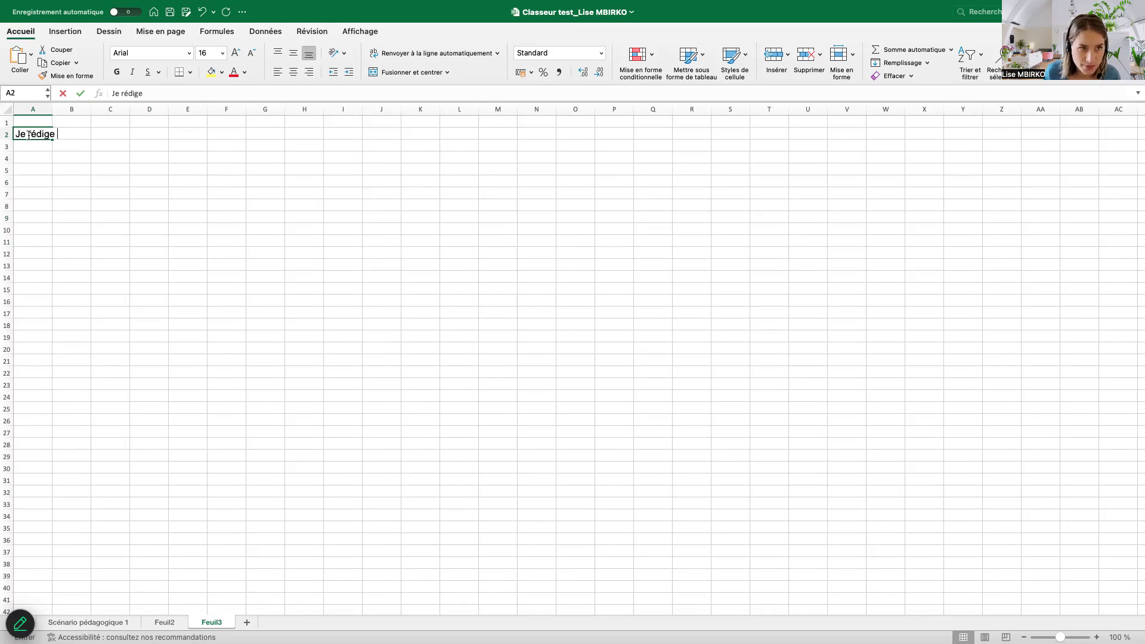
pyautogui.press('BackSpace')
pyautogui.press('BackSpace')
pyautogui.press('BackSpace')
pyautogui.press('BackSpace')
pyautogui.write('du')
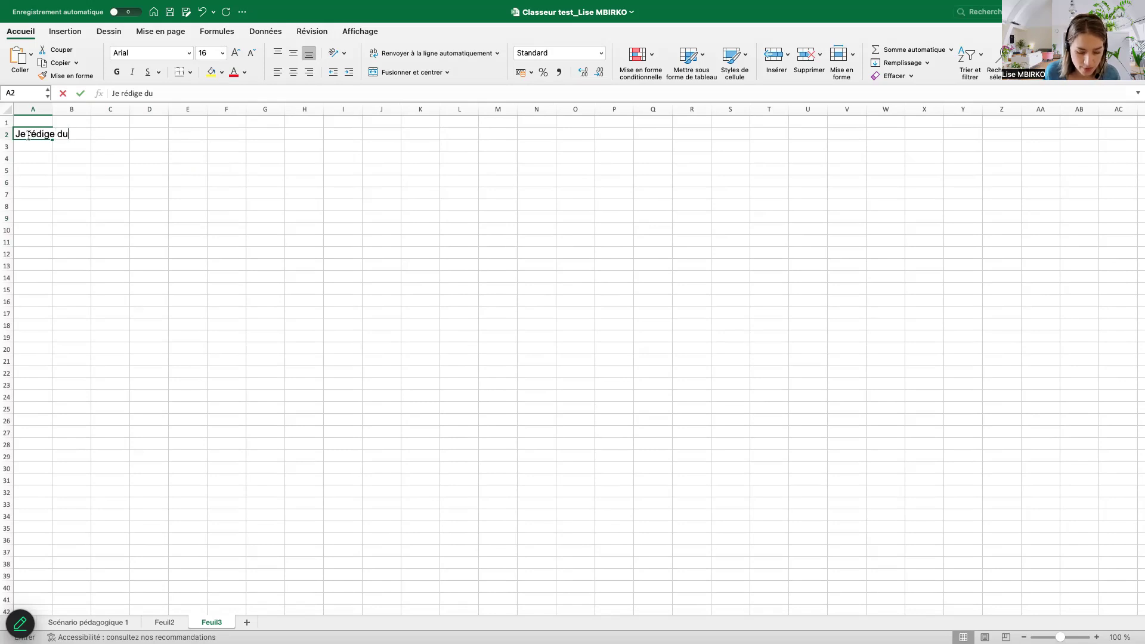
pyautogui.write(' texte ici')
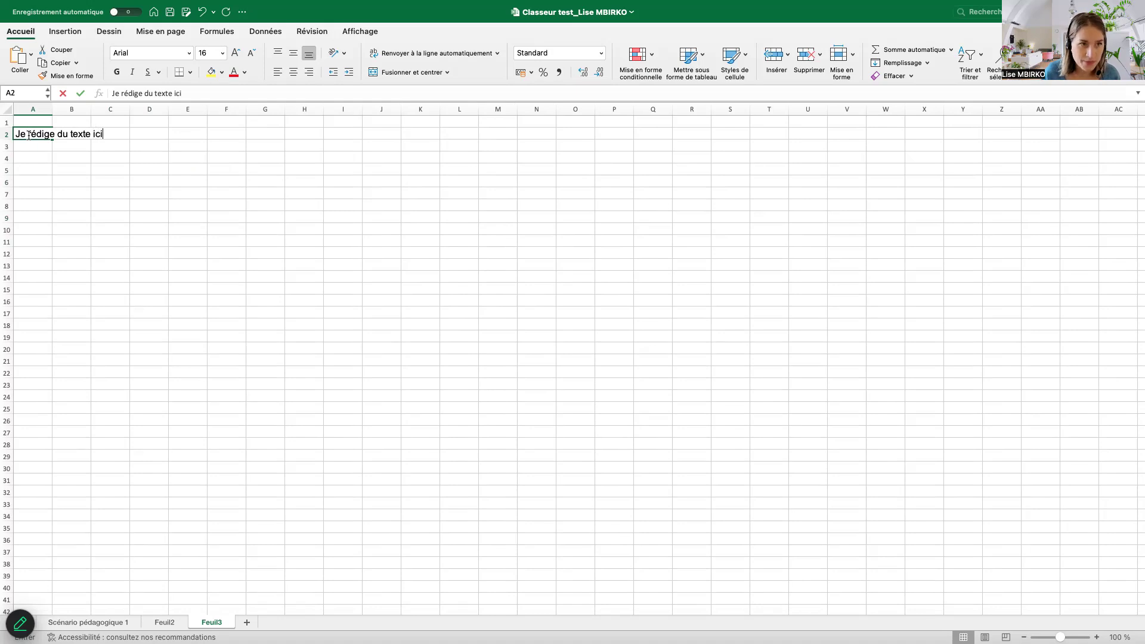
pyautogui.click(221, 192)
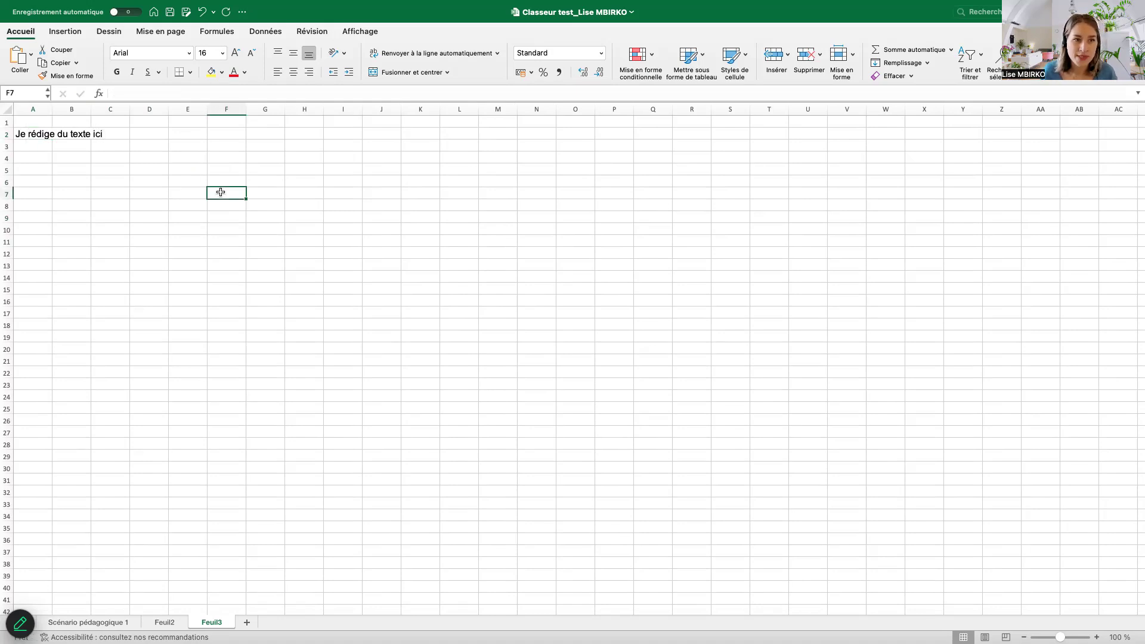
# Examine the text of cell A2 in the formula bar and compare it with the adjacent cell B2.
pyautogui.click(33, 135)
pyautogui.click(216, 94)
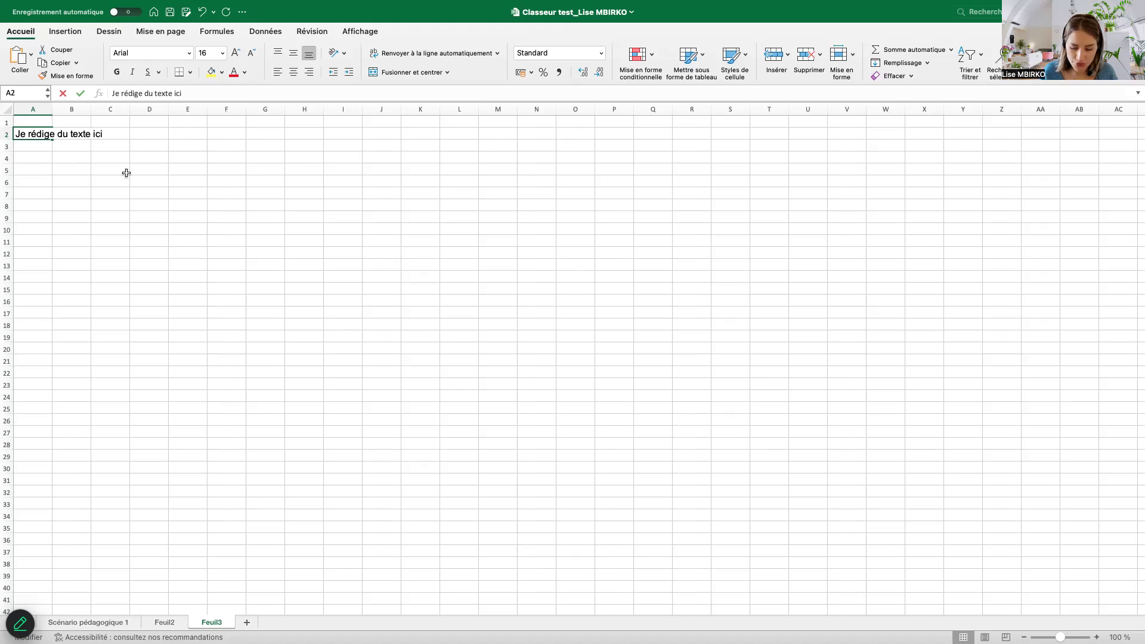
pyautogui.press('Return')
pyautogui.click(33, 131)
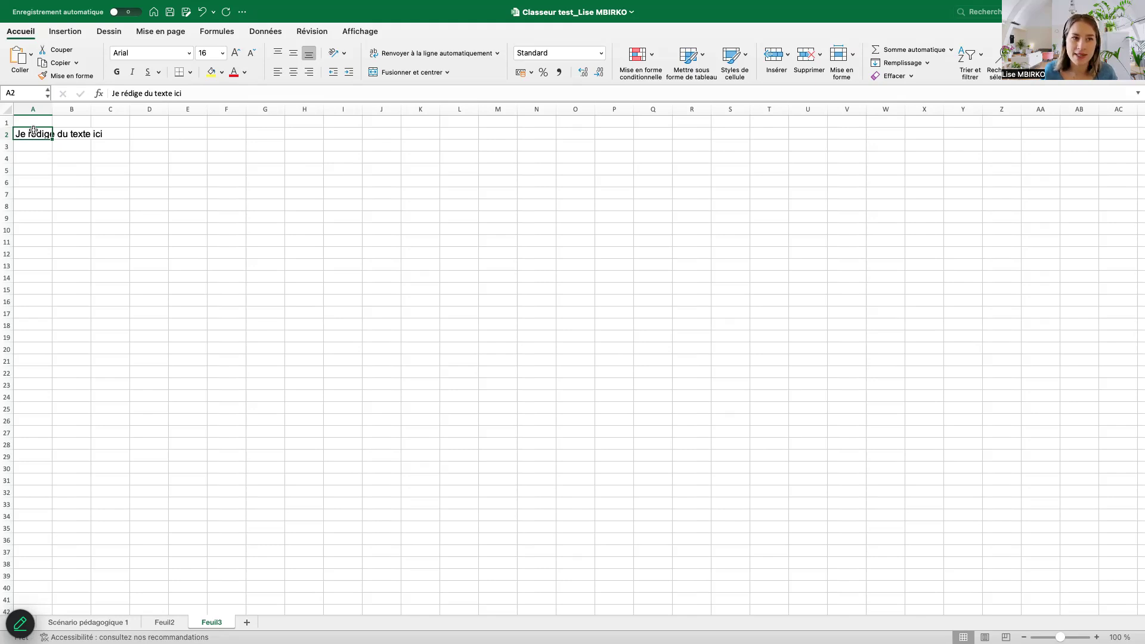
pyautogui.press('Right')
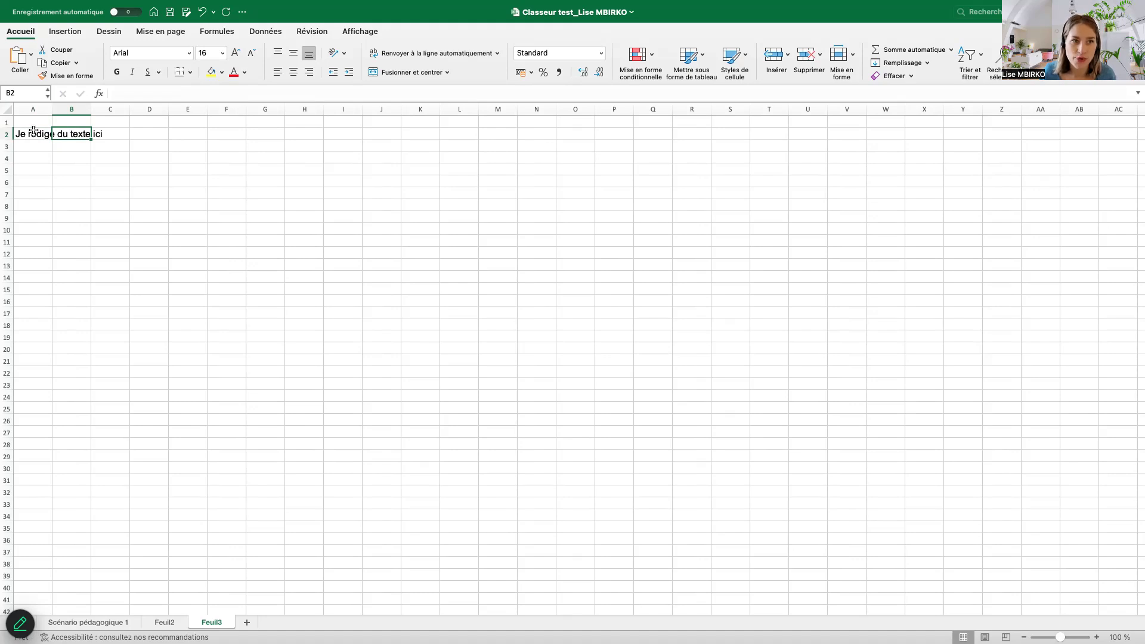
pyautogui.press('Left')
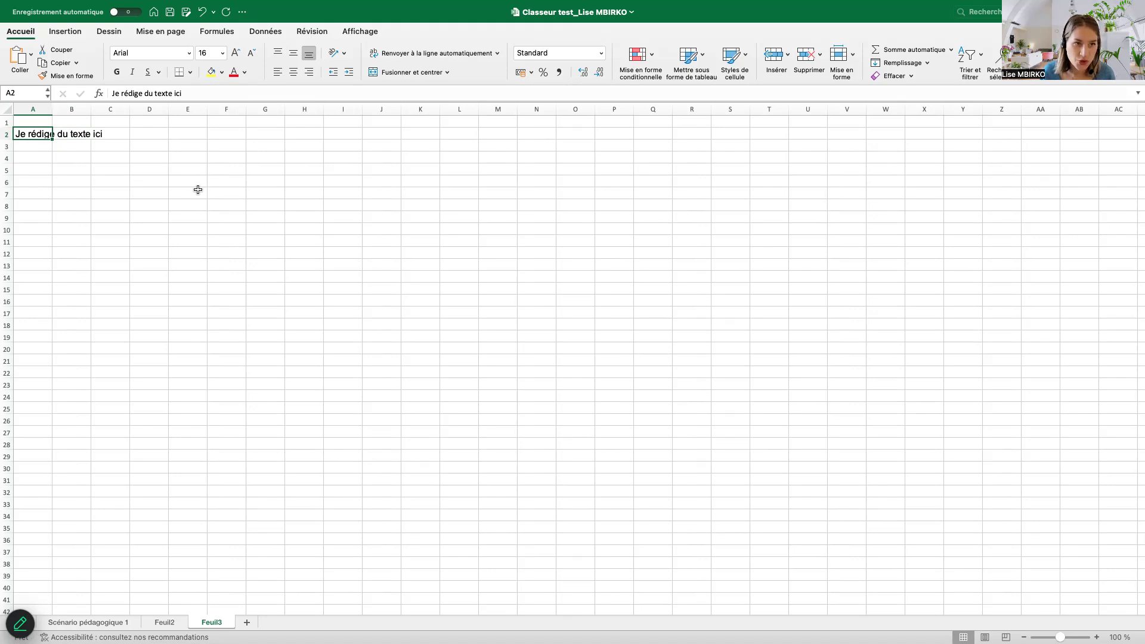
# Copy the text from cell A2 and paste it into cell A6.
pyautogui.press('super+c')
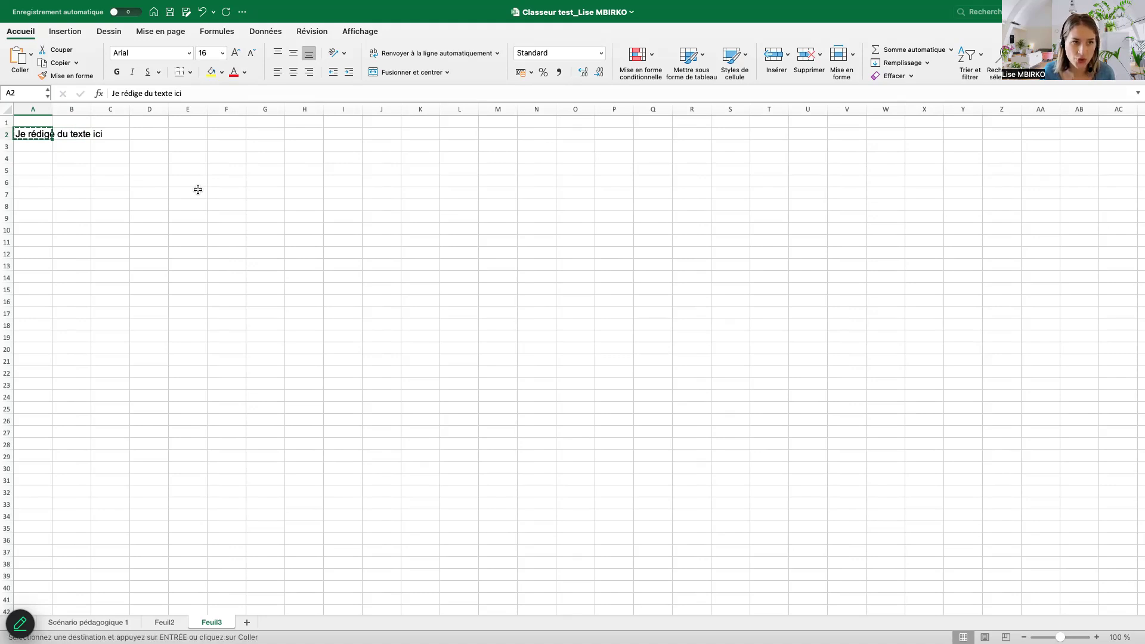
pyautogui.press('Down')
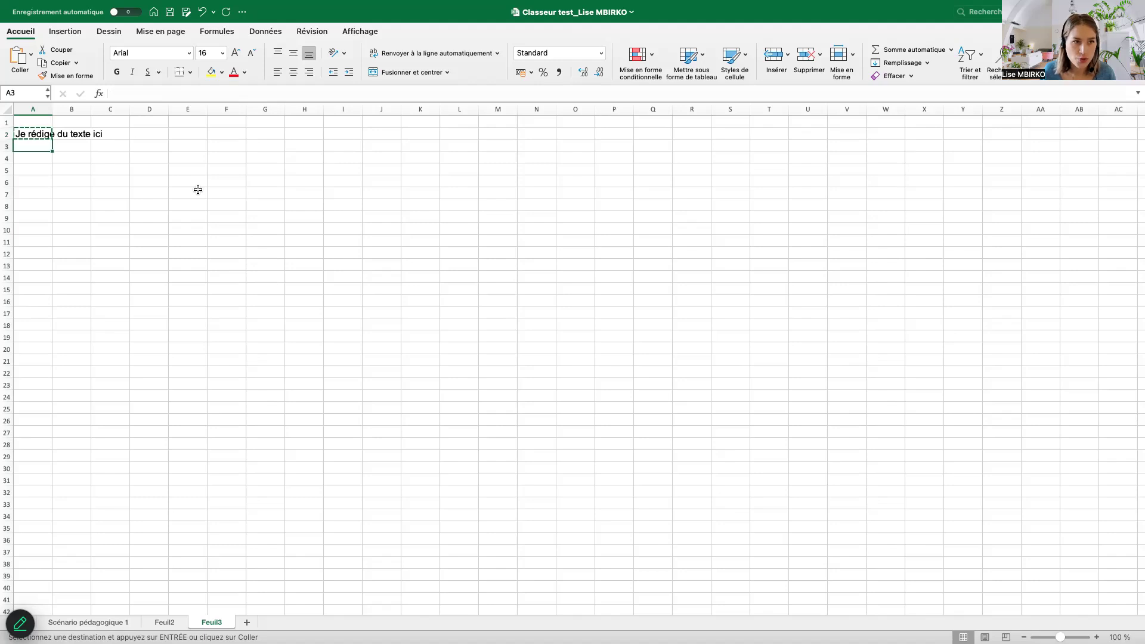
pyautogui.press('Down')
pyautogui.press('Down')
pyautogui.press('Down')
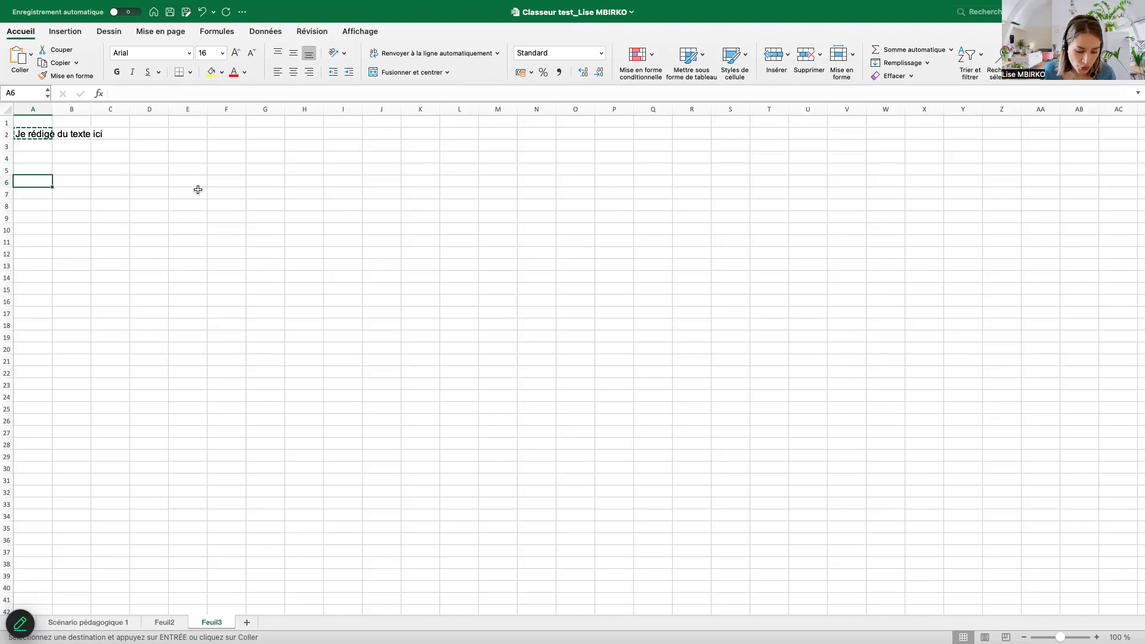
pyautogui.press('super+v')
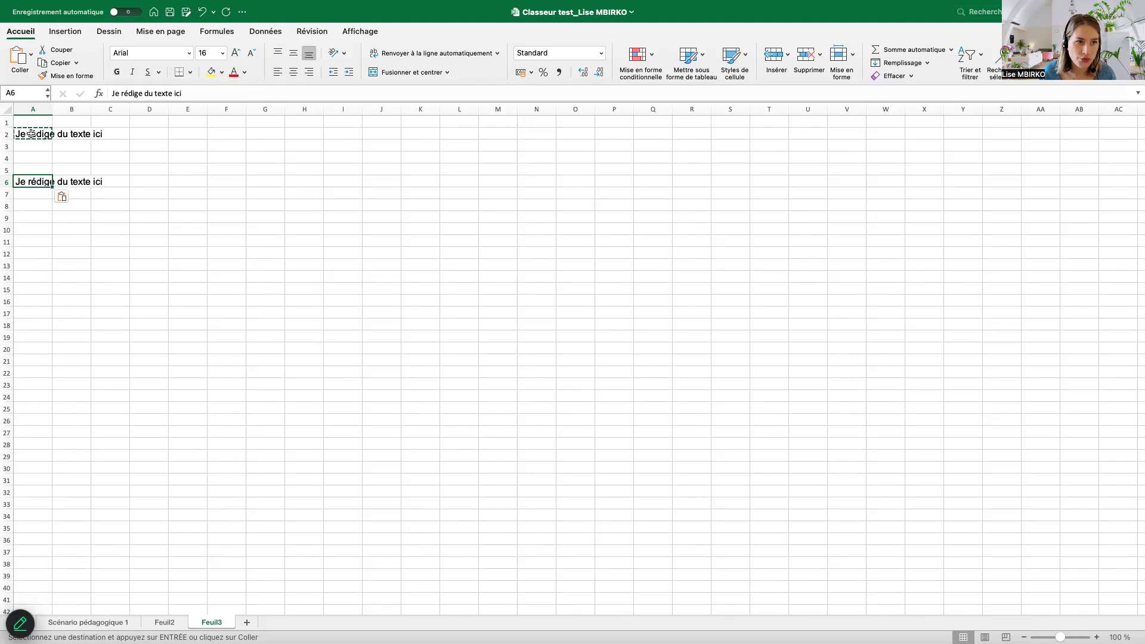
# Try moving the text of cell A2 to A11 by cutting and pasting, and undo the move.
pyautogui.click(149, 206)
pyautogui.click(32, 134)
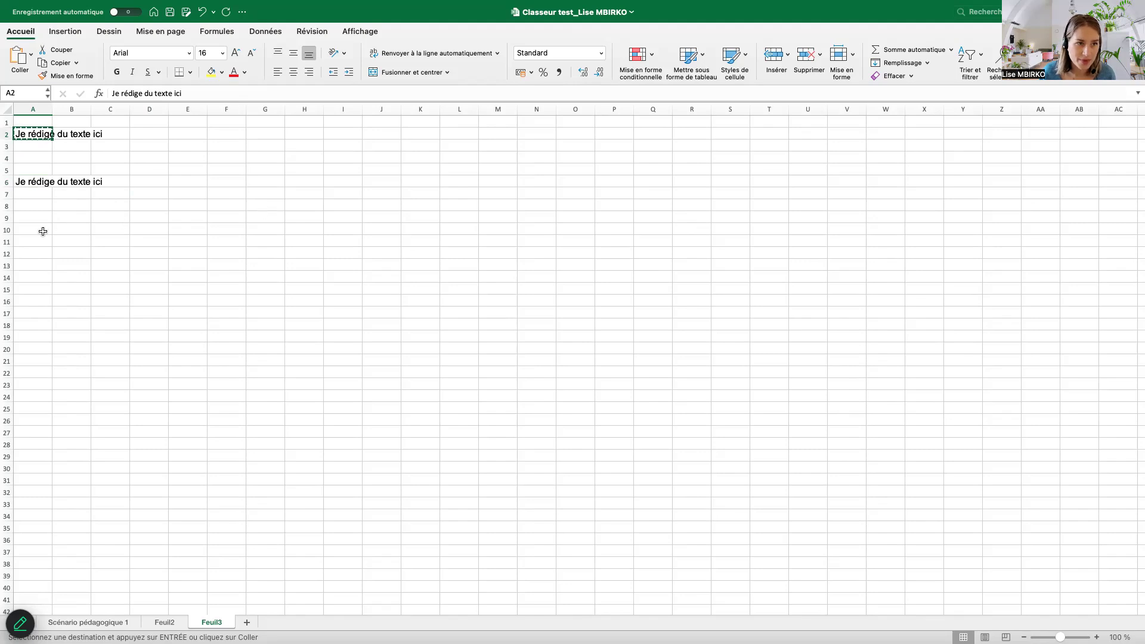
pyautogui.click(28, 242)
pyautogui.press('super+v')
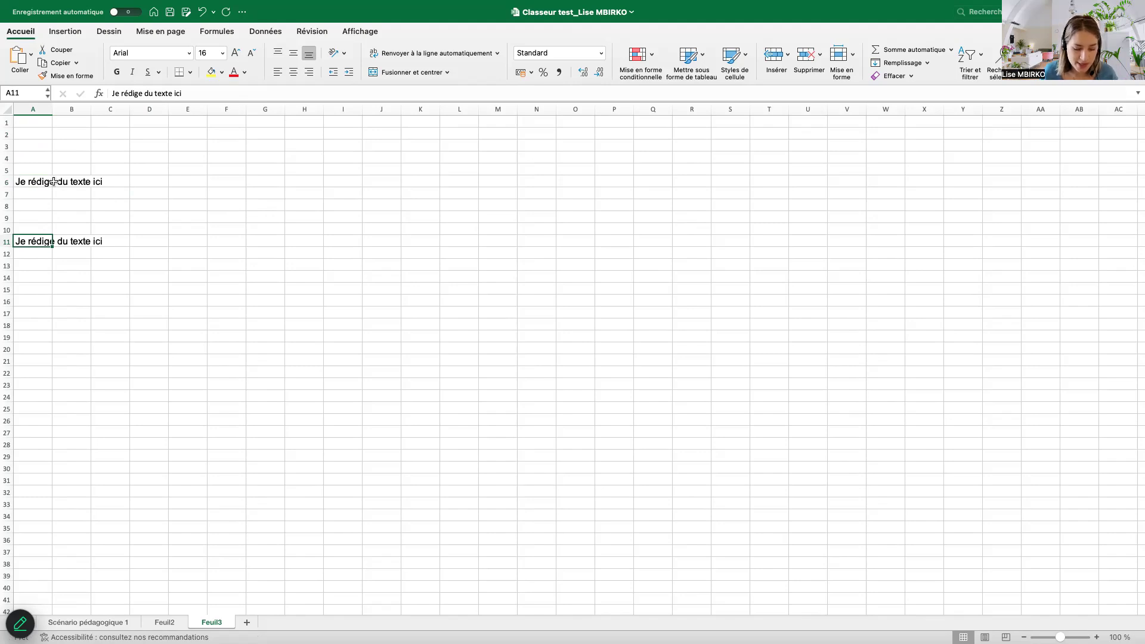
pyautogui.press('super+z')
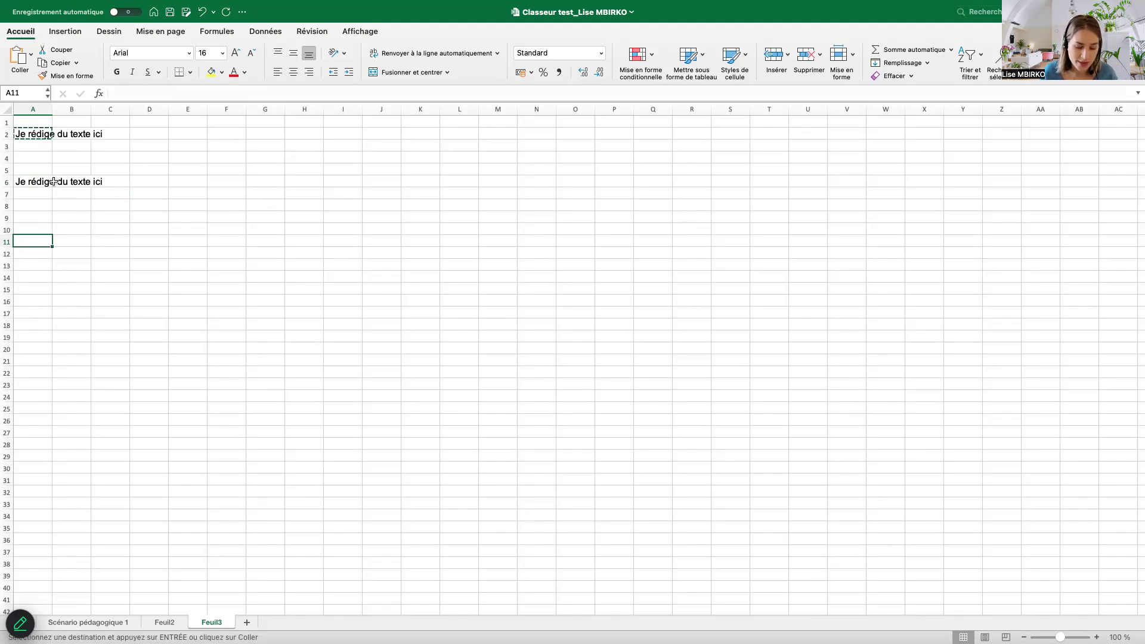
# Undo and restore the pasted text in cell A6, and view the cell's cut, copy and paste commands.
pyautogui.click(53, 182)
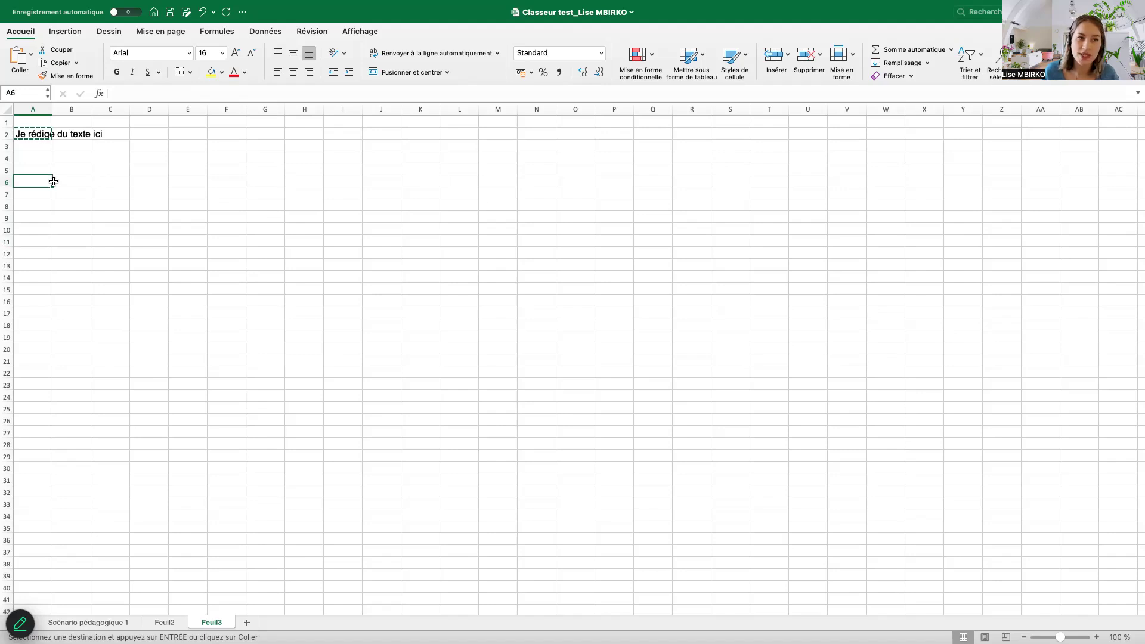
pyautogui.press('super+v')
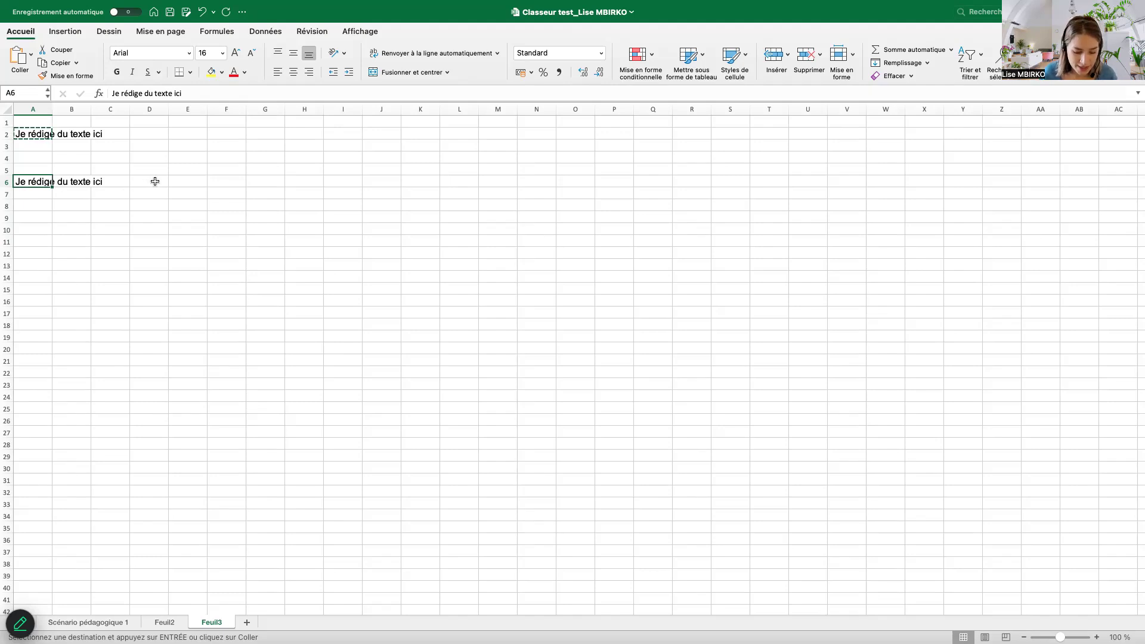
pyautogui.rightClick(36, 179)
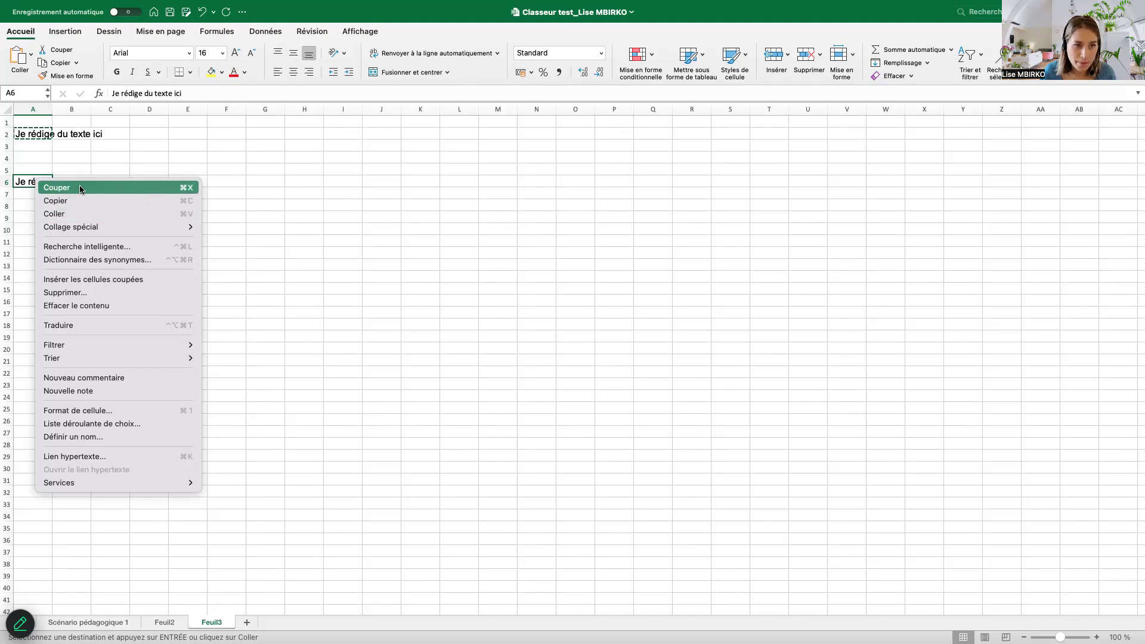
pyautogui.click(261, 177)
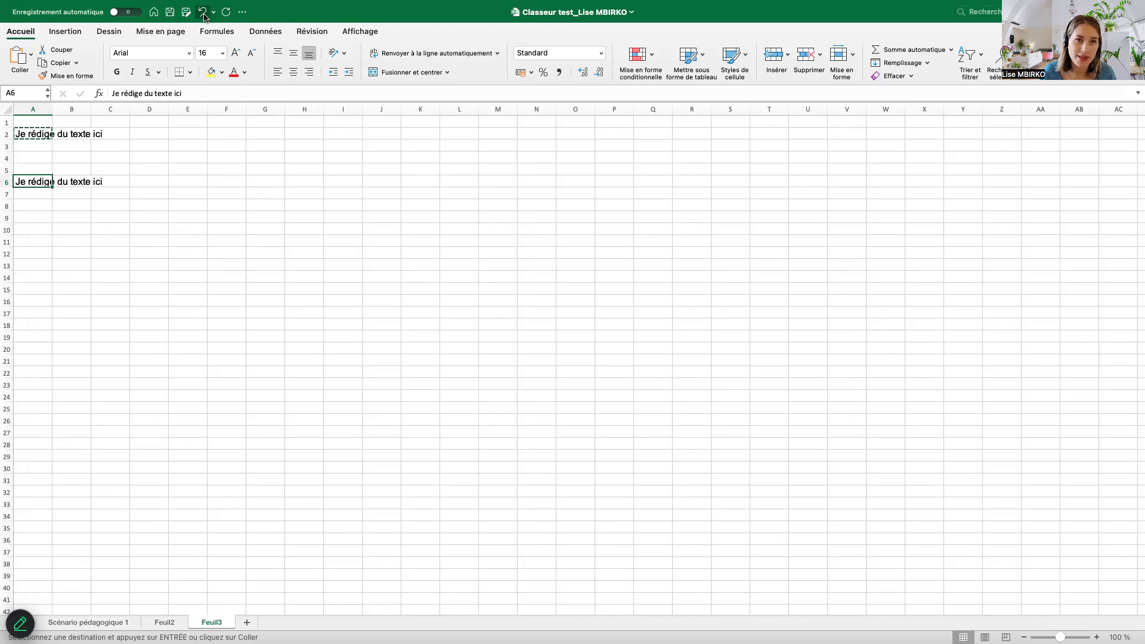
# Undo the restored paste in cell A6 once more and redo it.
pyautogui.click(203, 13)
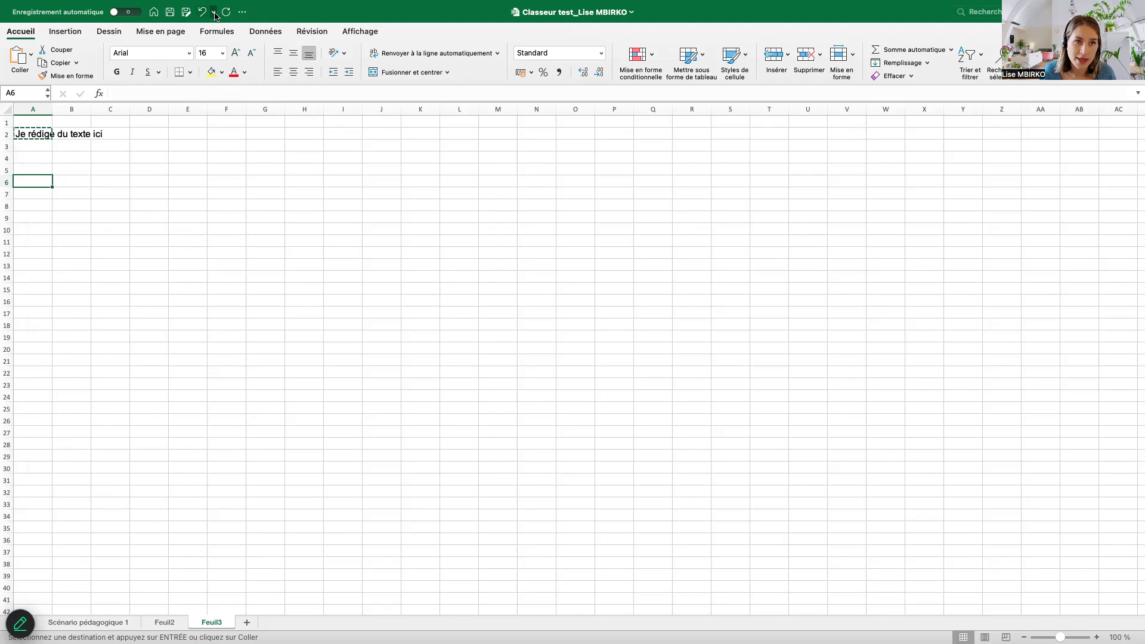
pyautogui.click(214, 12)
pyautogui.click(226, 12)
pyautogui.click(225, 12)
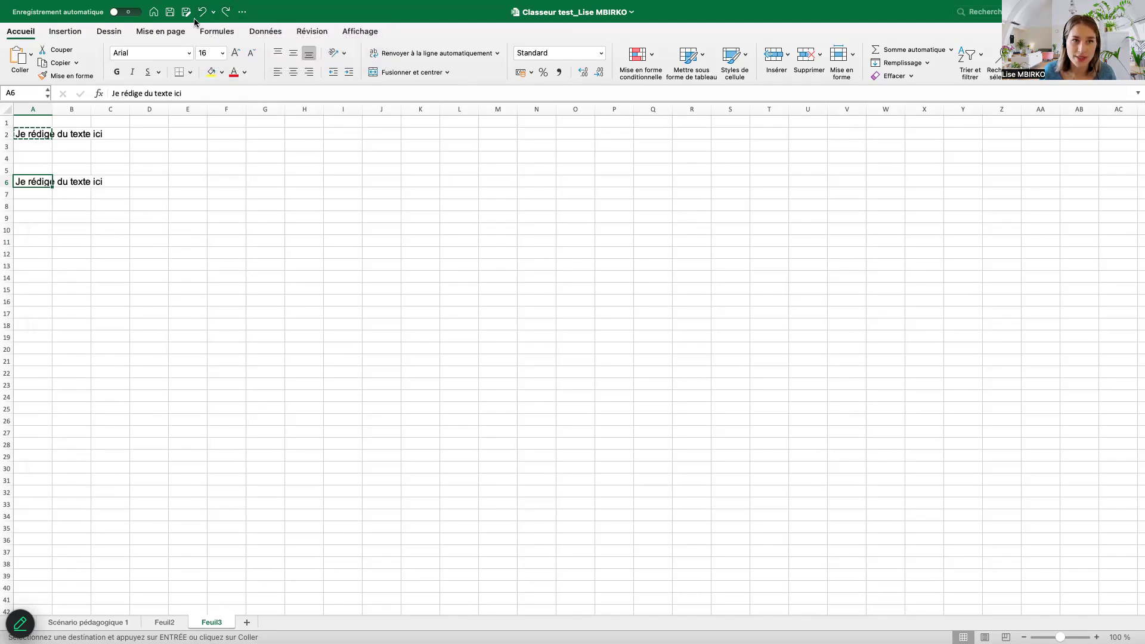
pyautogui.click(174, 290)
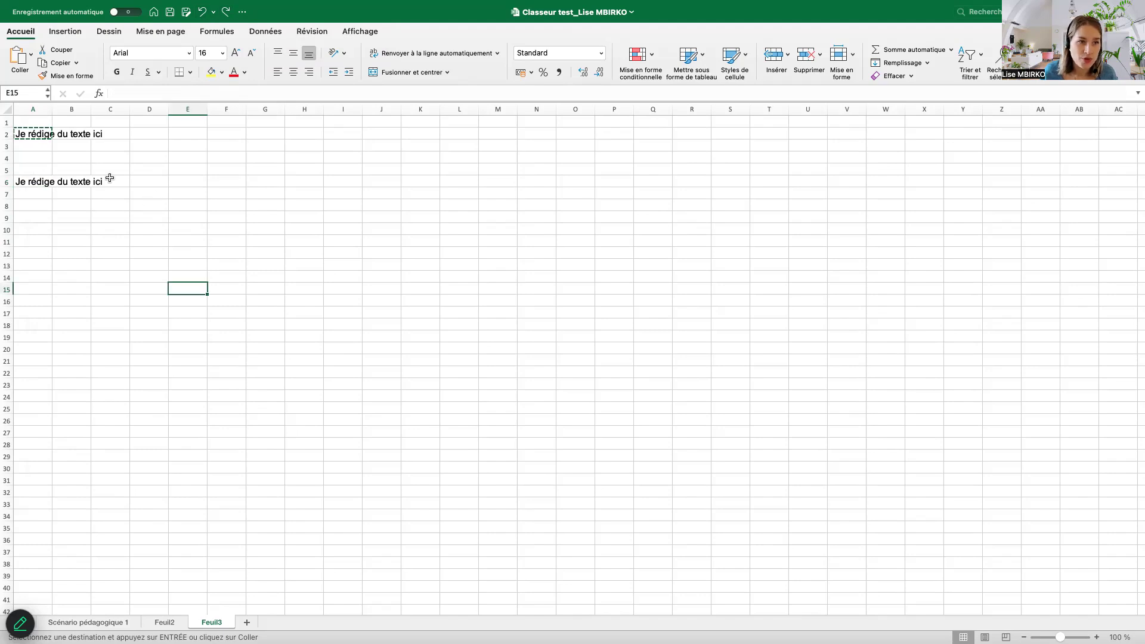
# Enter the text "Ecrire encore du texte" in cell B2.
pyautogui.click(73, 158)
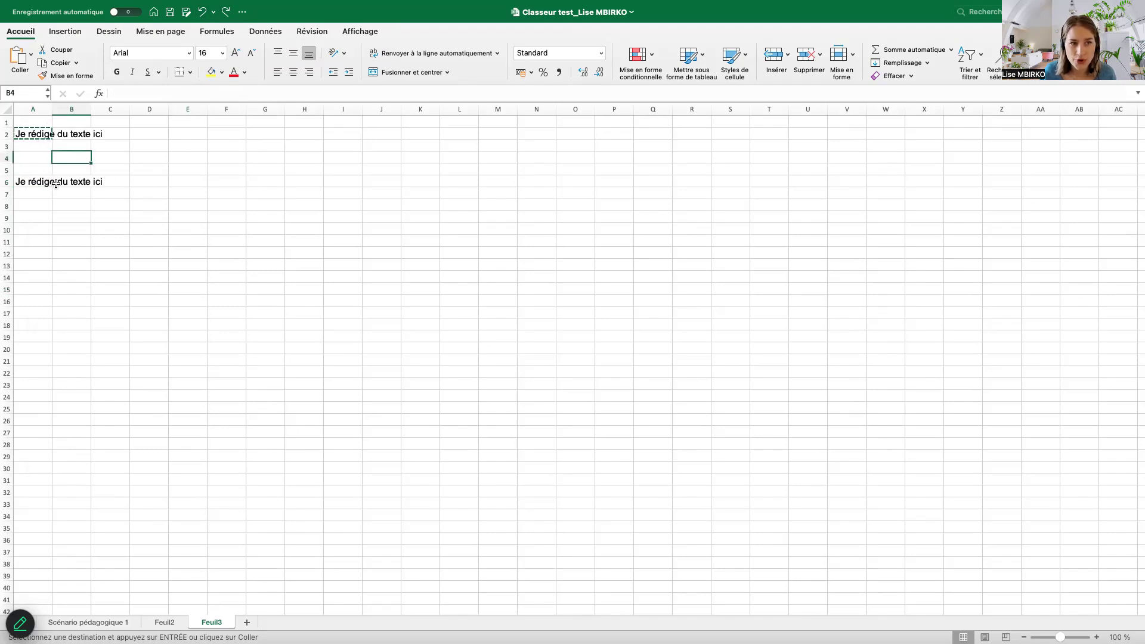
pyautogui.click(66, 132)
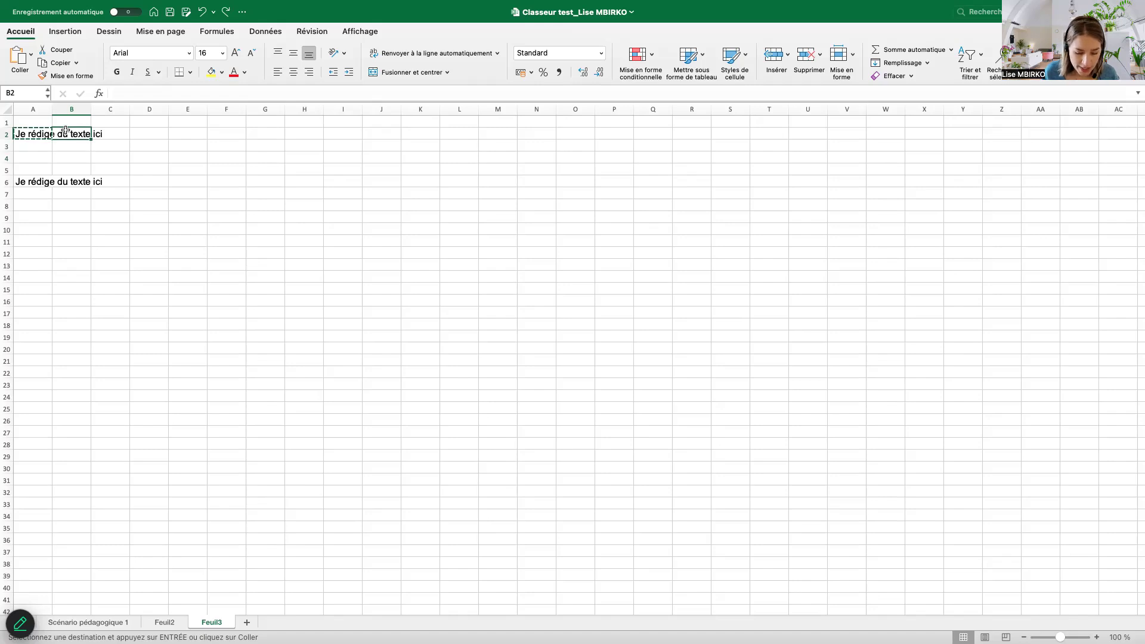
pyautogui.write('Ecrir')
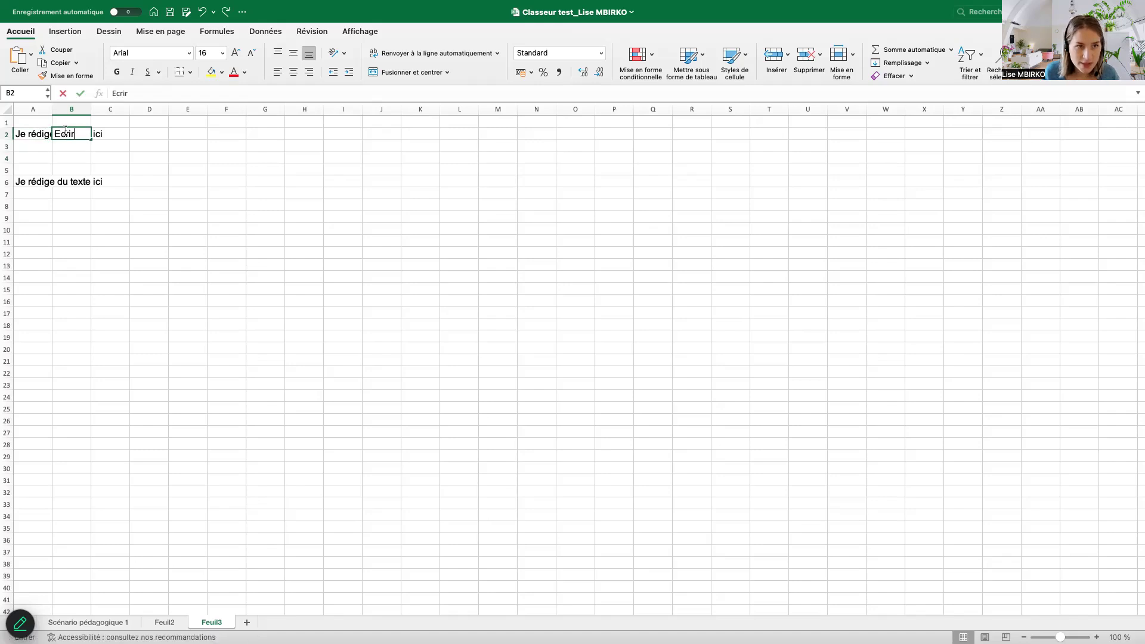
pyautogui.write('e encore du texte')
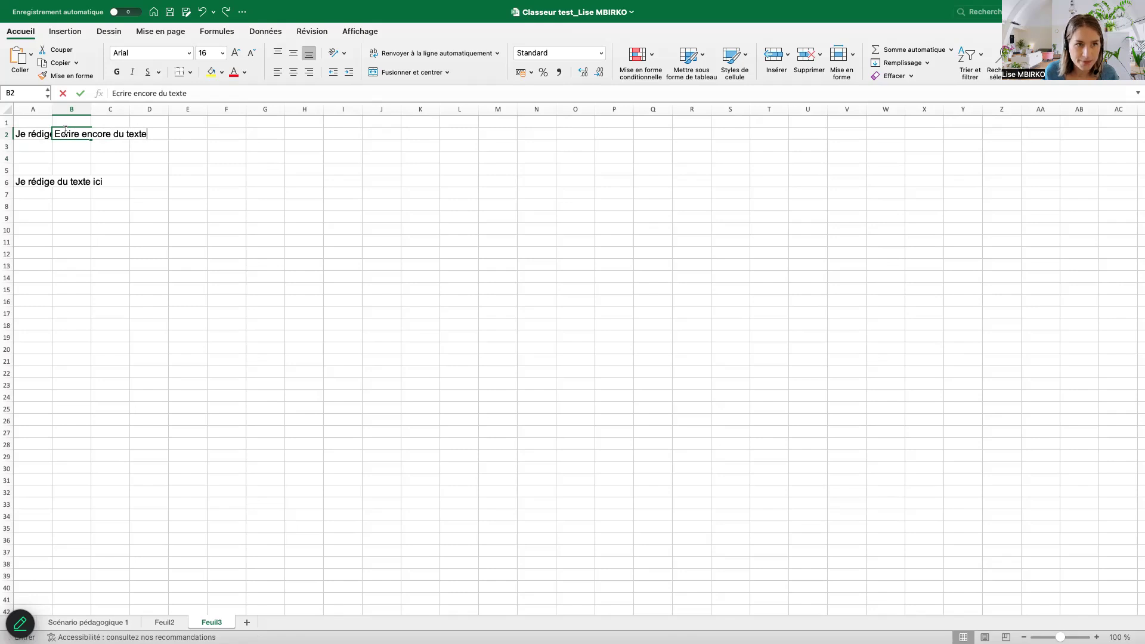
pyautogui.press('Return')
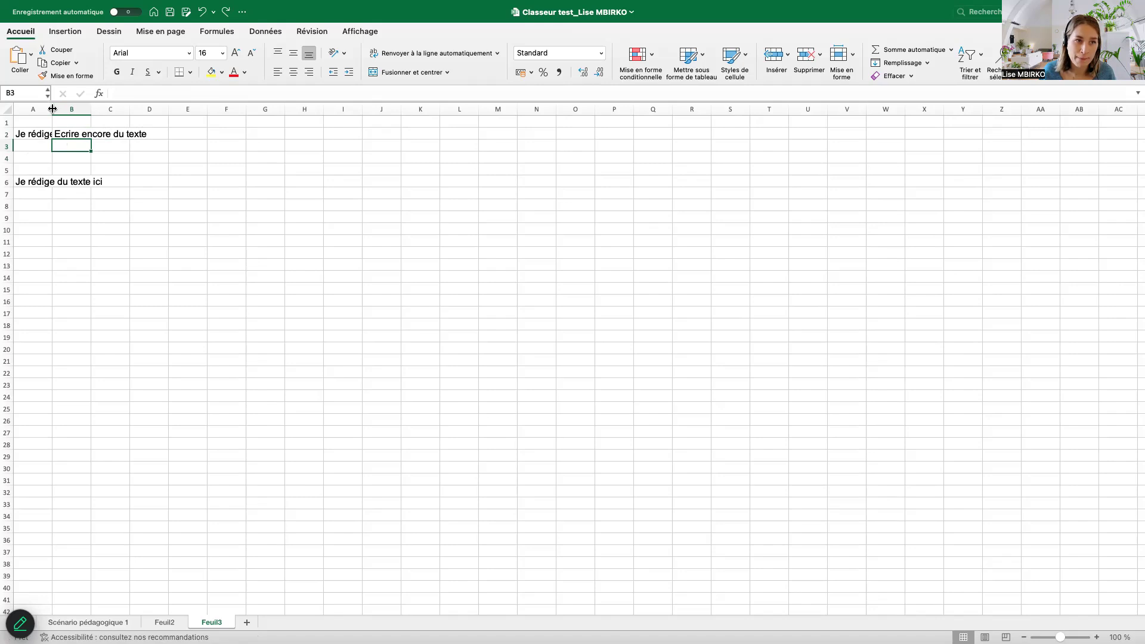
# Fit column A to its contents, and narrow it to a width of 12,33.
pyautogui.doubleClick(52, 109)
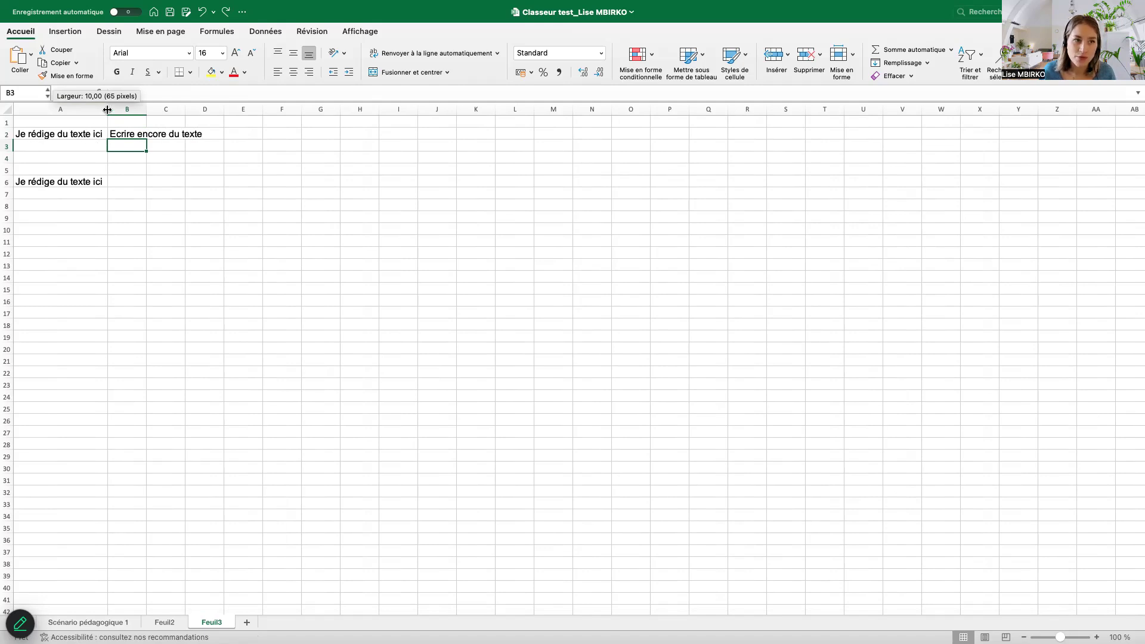
pyautogui.moveTo(108, 109); pyautogui.dragTo(61, 109)
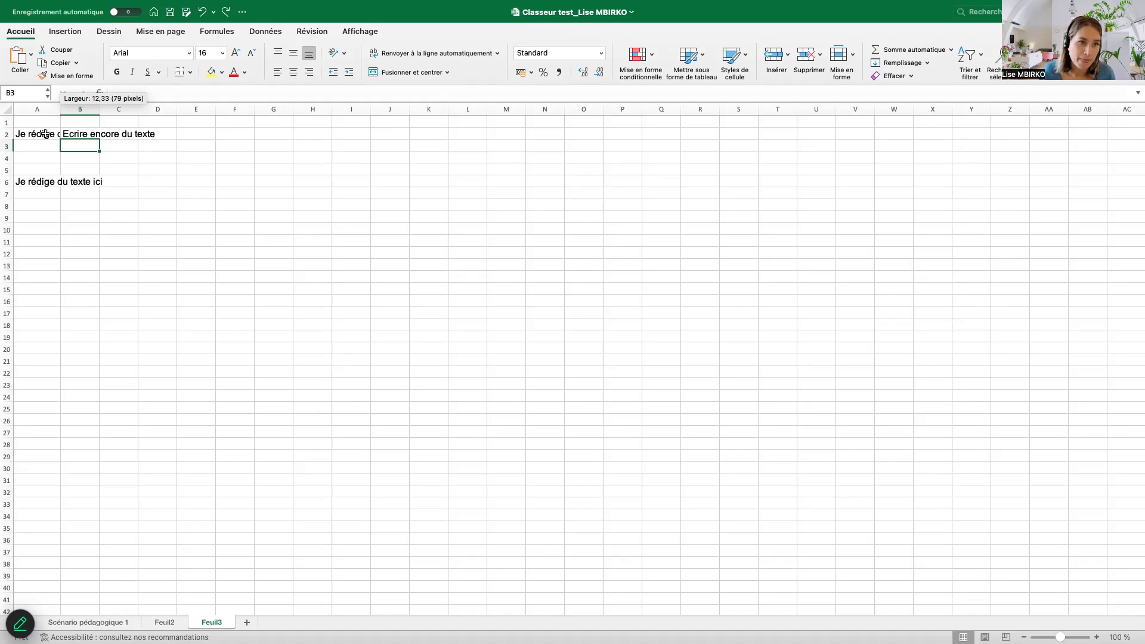
# Toggle automatic text wrapping on cell A2 to compare both displays, and leave it turned on.
pyautogui.click(45, 134)
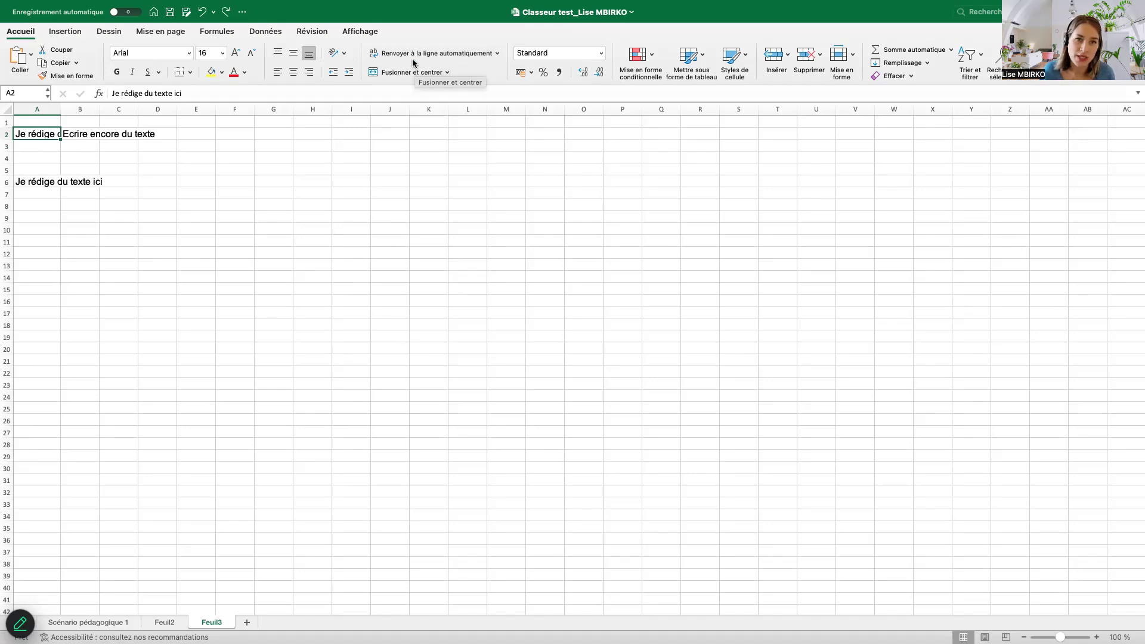
pyautogui.click(472, 55)
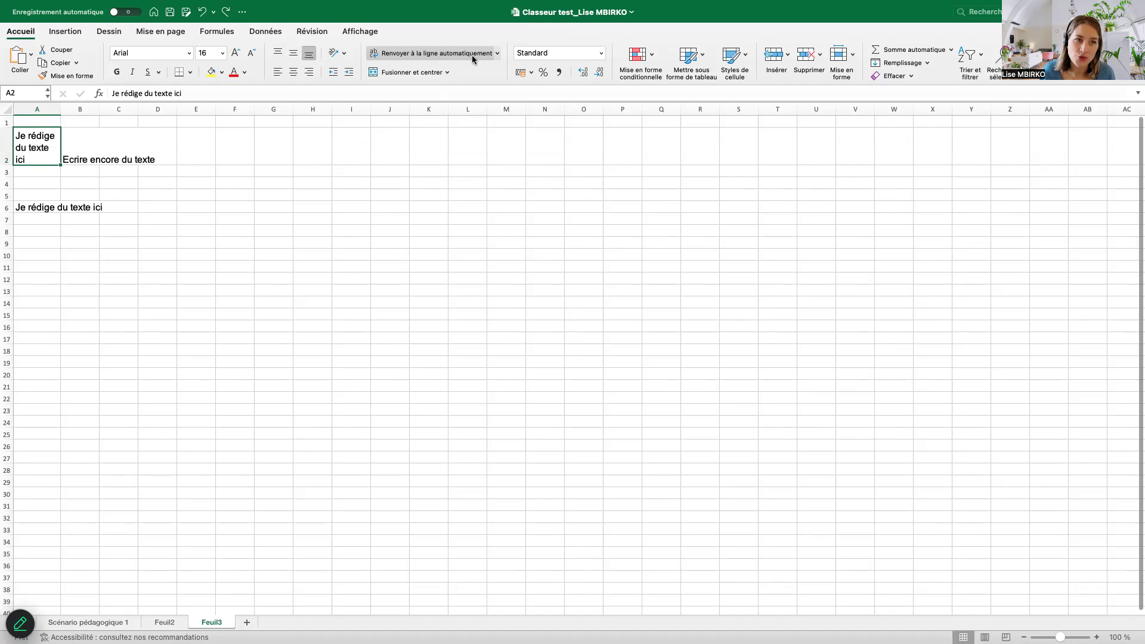
pyautogui.click(474, 55)
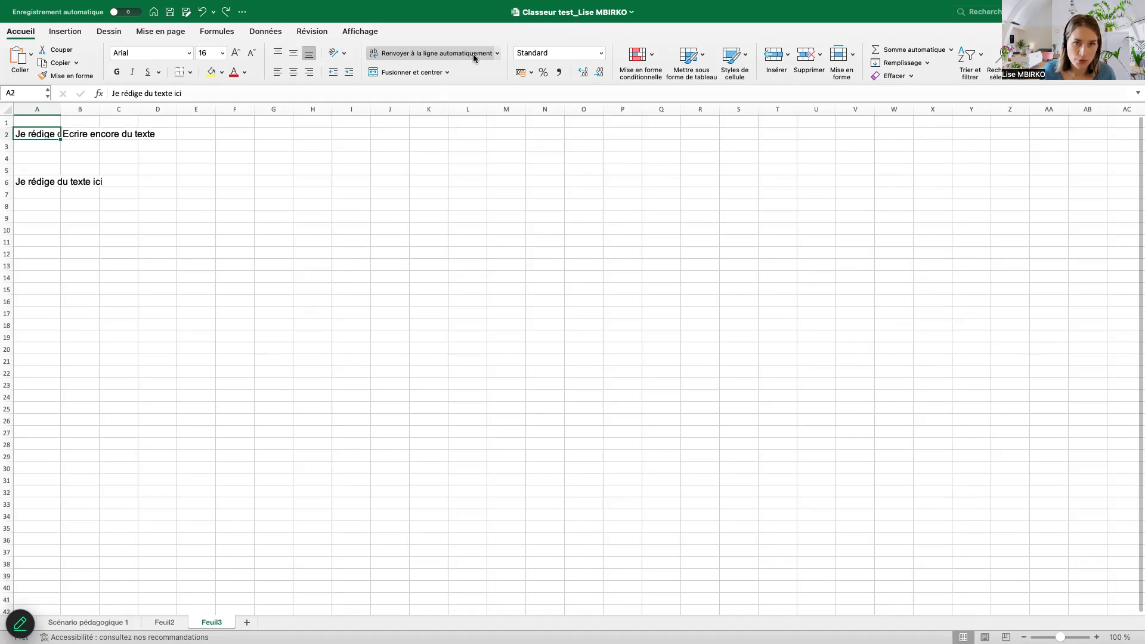
pyautogui.click(421, 53)
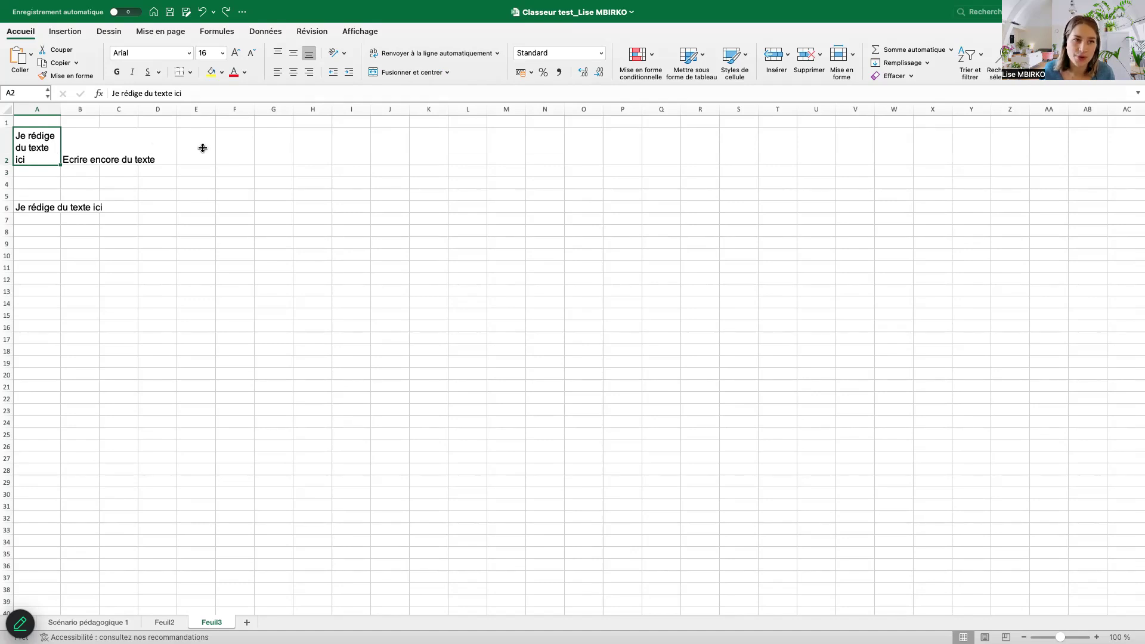
# Turn on automatic text wrapping for all cells of the sheet.
pyautogui.click(379, 71)
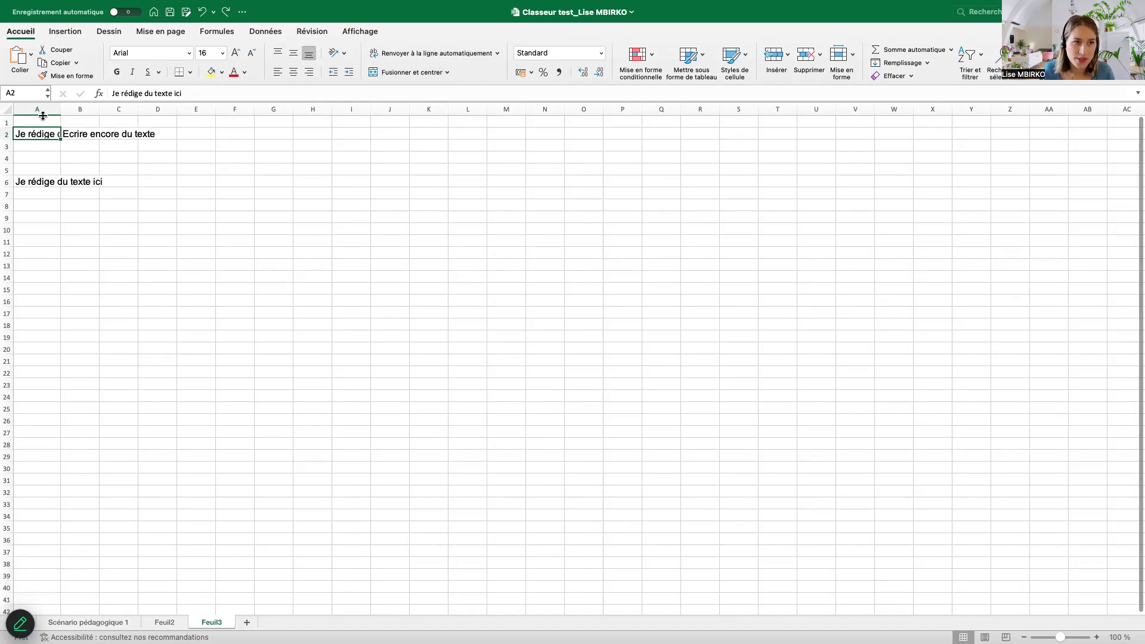
pyautogui.click(7, 108)
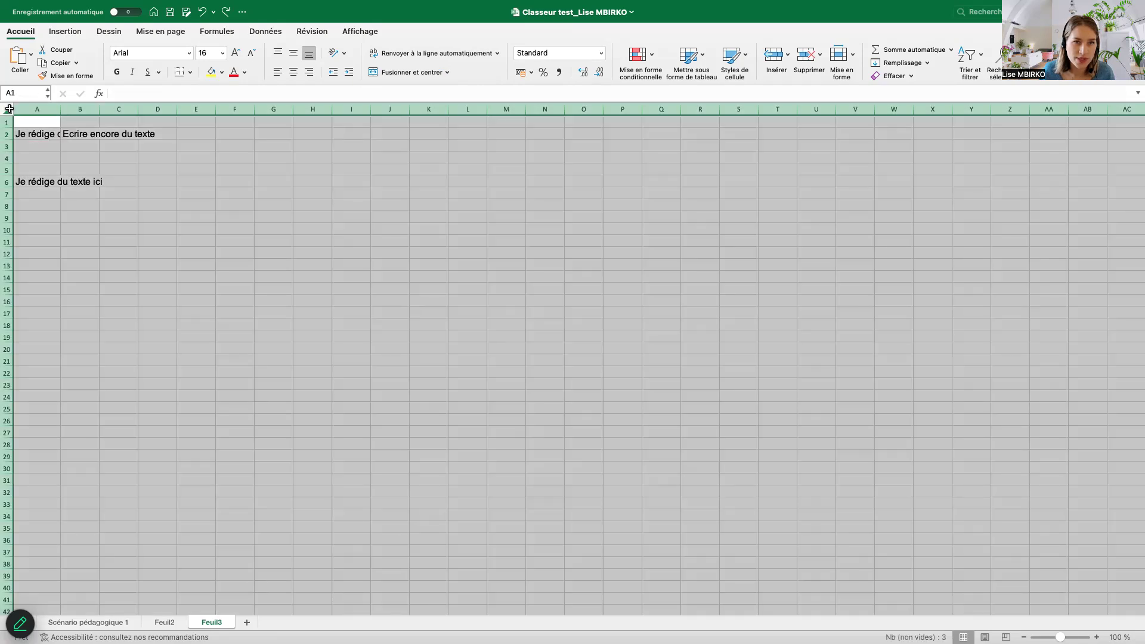
pyautogui.click(426, 55)
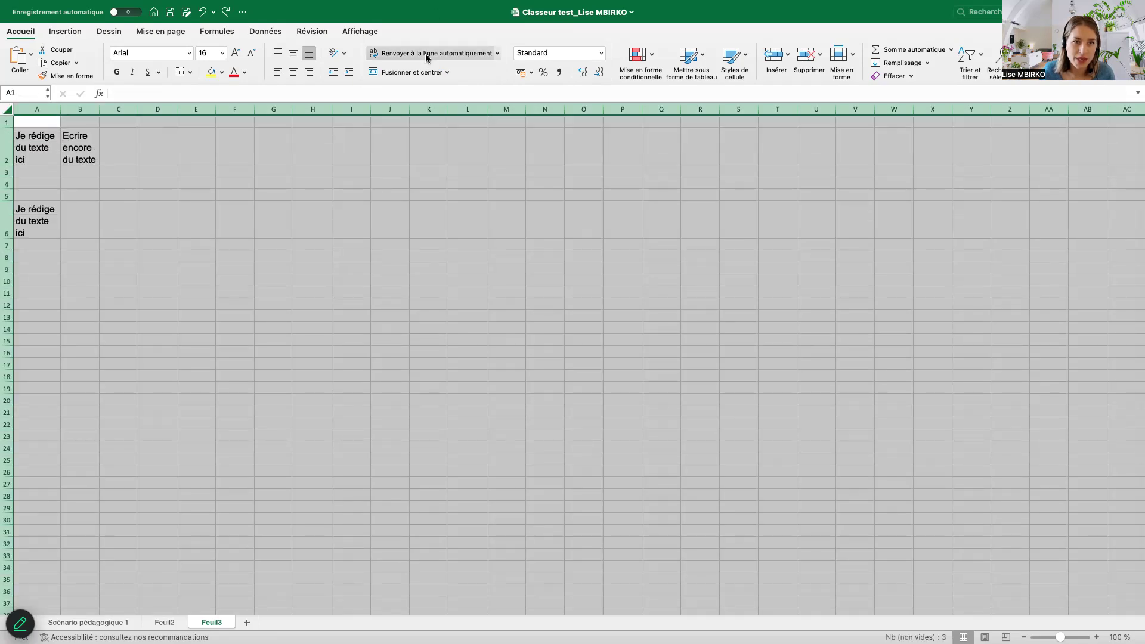
pyautogui.click(296, 292)
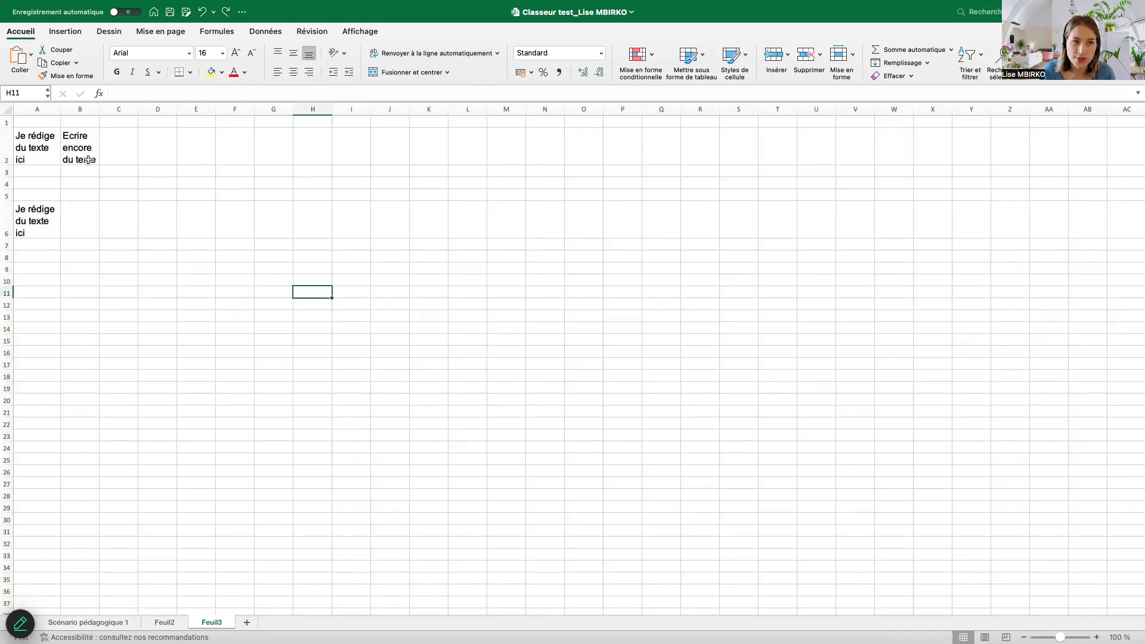
# Try out the wrapping with a long string of filler letters in cell C2, and undo the entry.
pyautogui.click(112, 149)
pyautogui.write('sgswg')
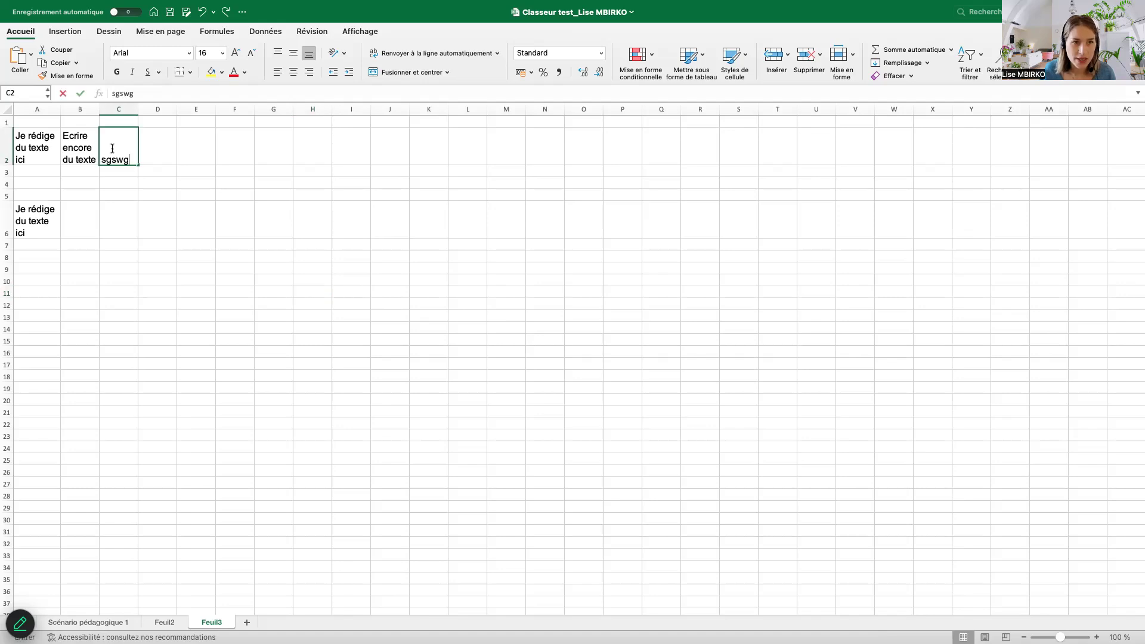
pyautogui.write('wgwrgrgrgrsgrs<grs<s<rgsrg<sg')
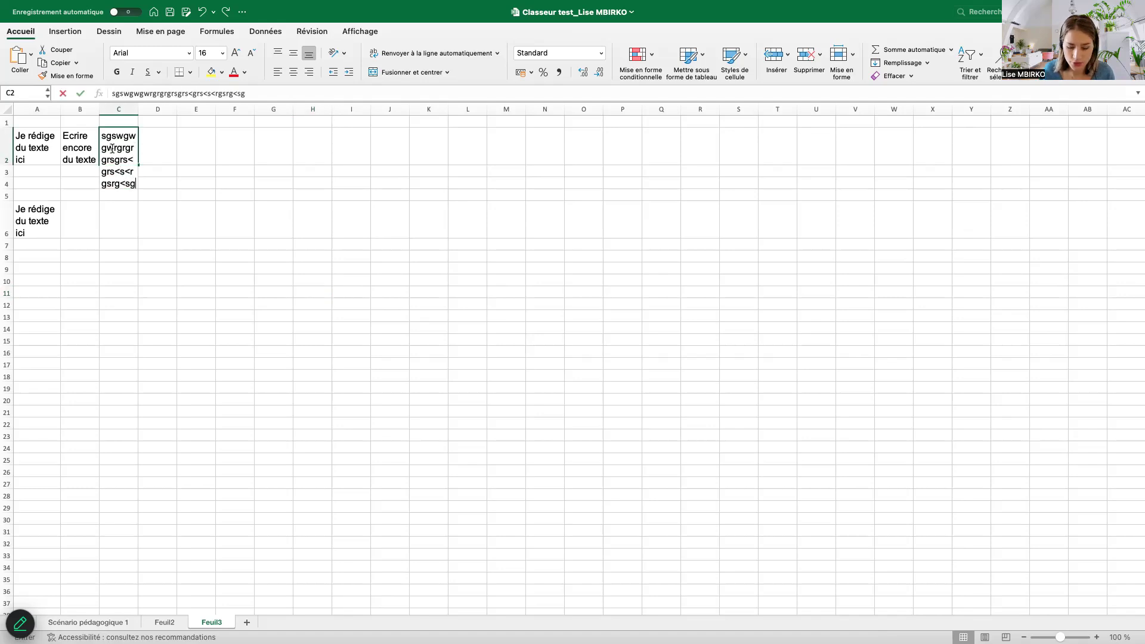
pyautogui.press('Return')
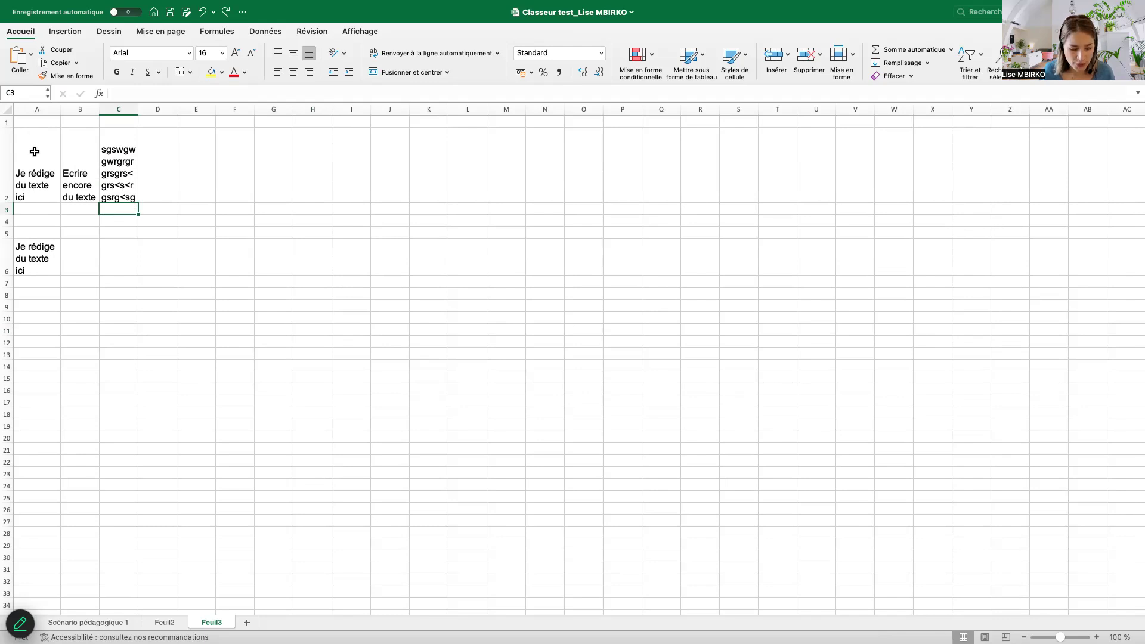
pyautogui.press('super+z')
pyautogui.click(172, 191)
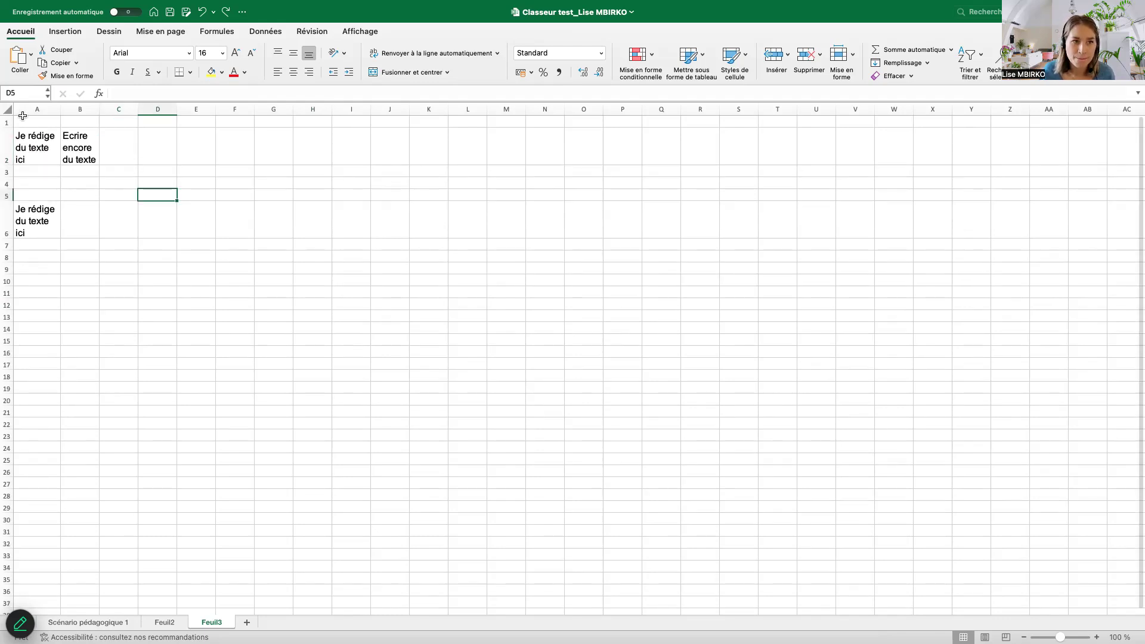
# Enter the headings "Colonne n°1" in cell A1 and "Colonne n°2" in cell B1.
pyautogui.click(37, 123)
pyautogui.write('Colonne n°1')
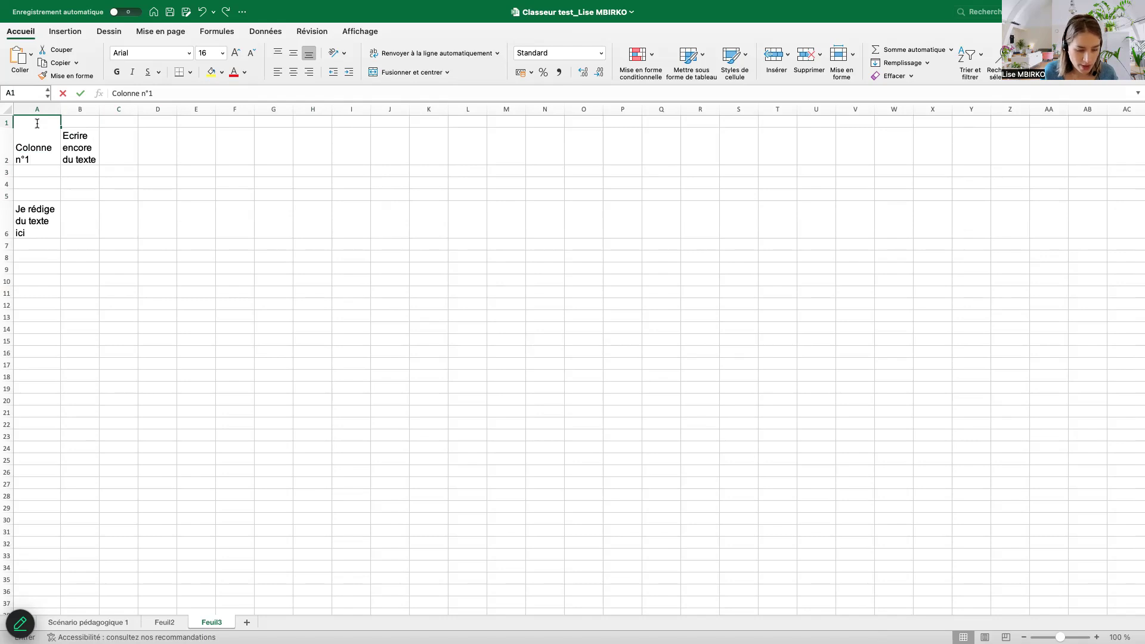
pyautogui.press('Tab')
pyautogui.write('Colonne')
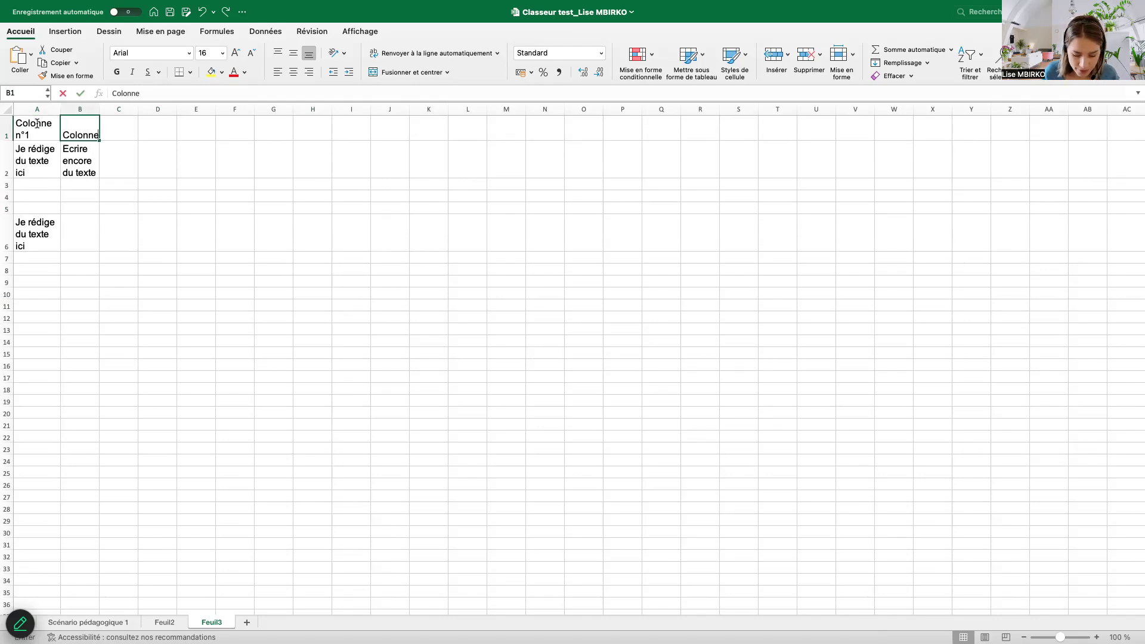
pyautogui.write('n°2')
pyautogui.click(75, 184)
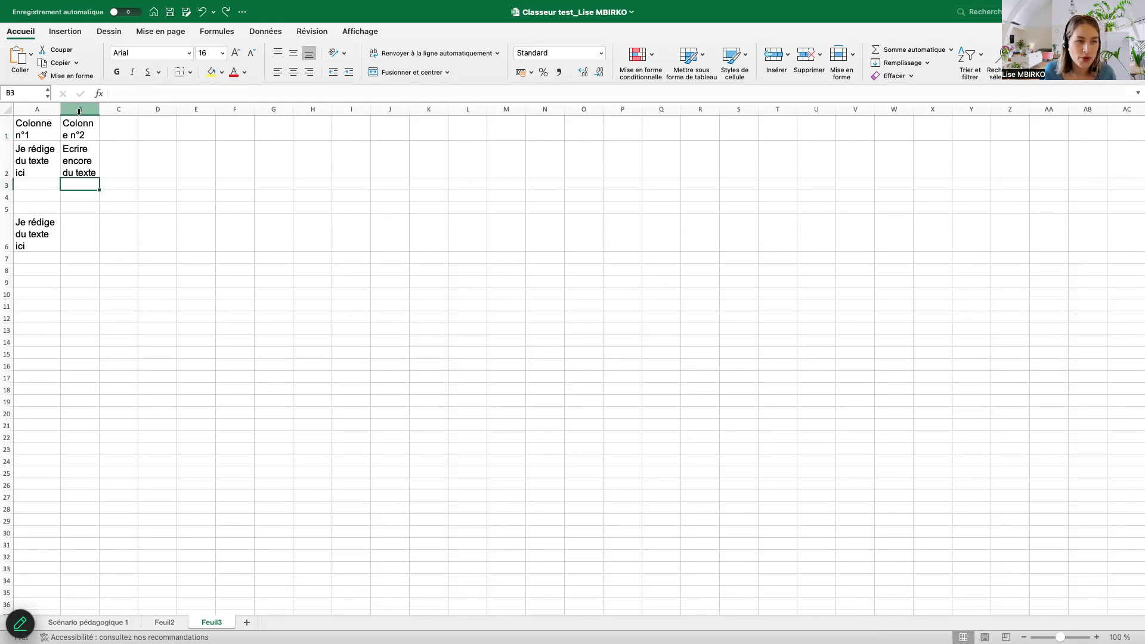
# Insert an empty column between the "Colonne n°1" and "Colonne n°2" columns.
pyautogui.moveTo(74, 125); pyautogui.dragTo(68, 298)
pyautogui.click(191, 233)
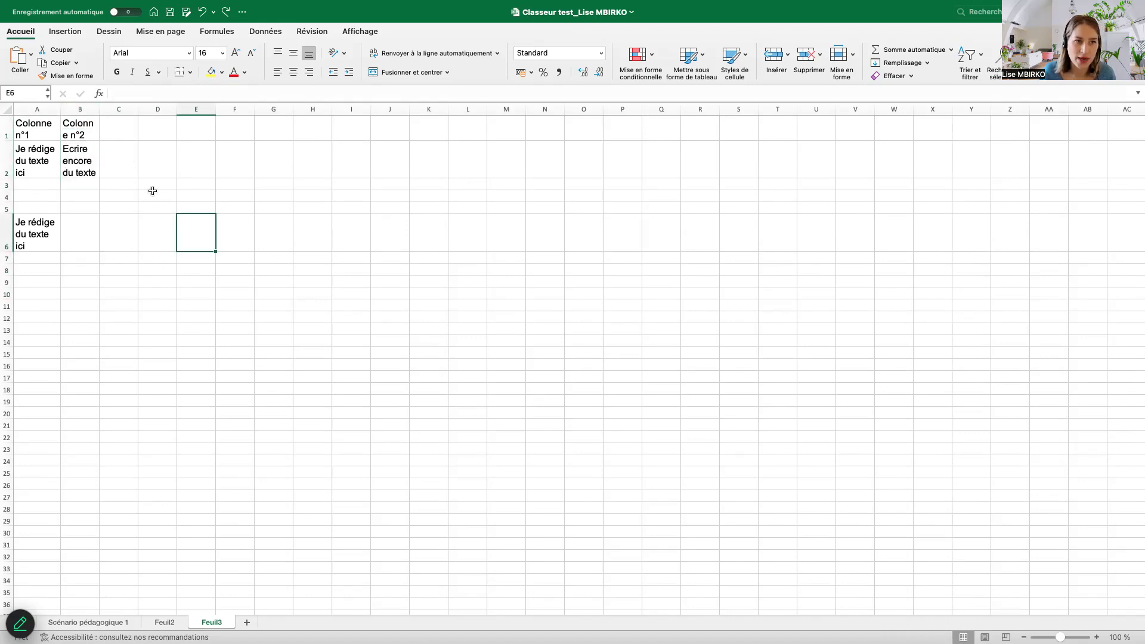
pyautogui.rightClick(70, 108)
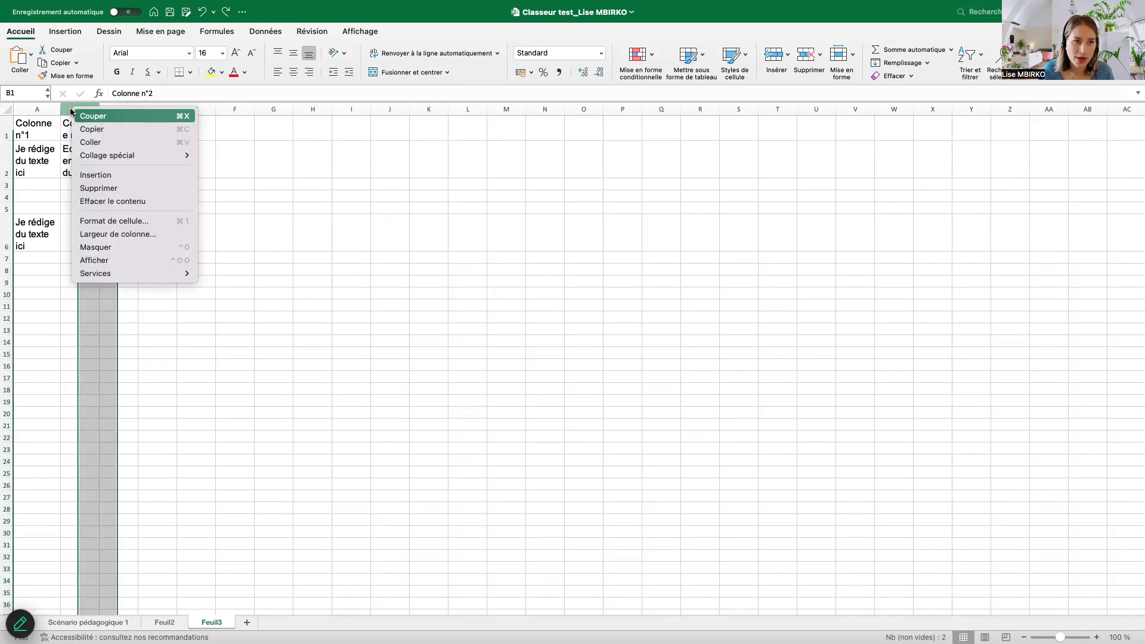
pyautogui.click(102, 175)
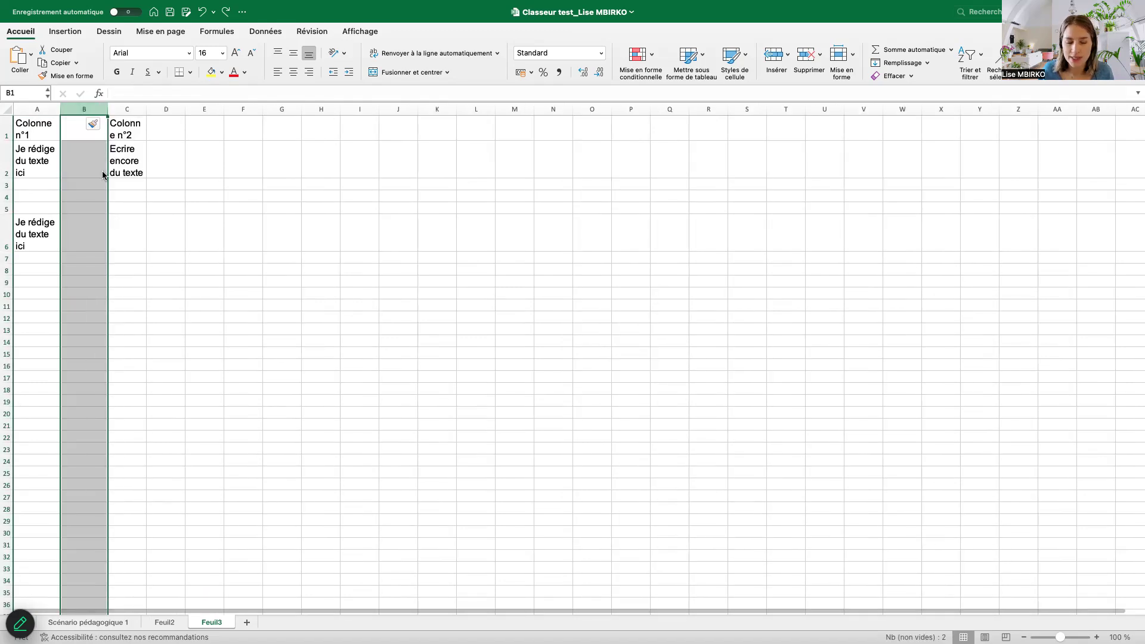
pyautogui.click(173, 183)
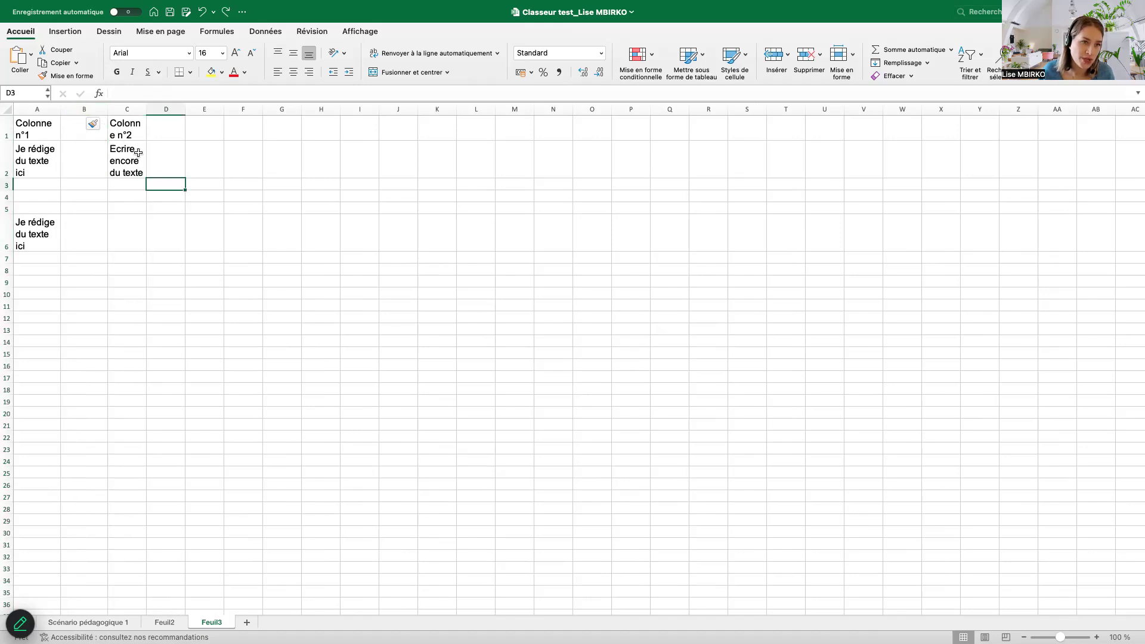
pyautogui.click(76, 134)
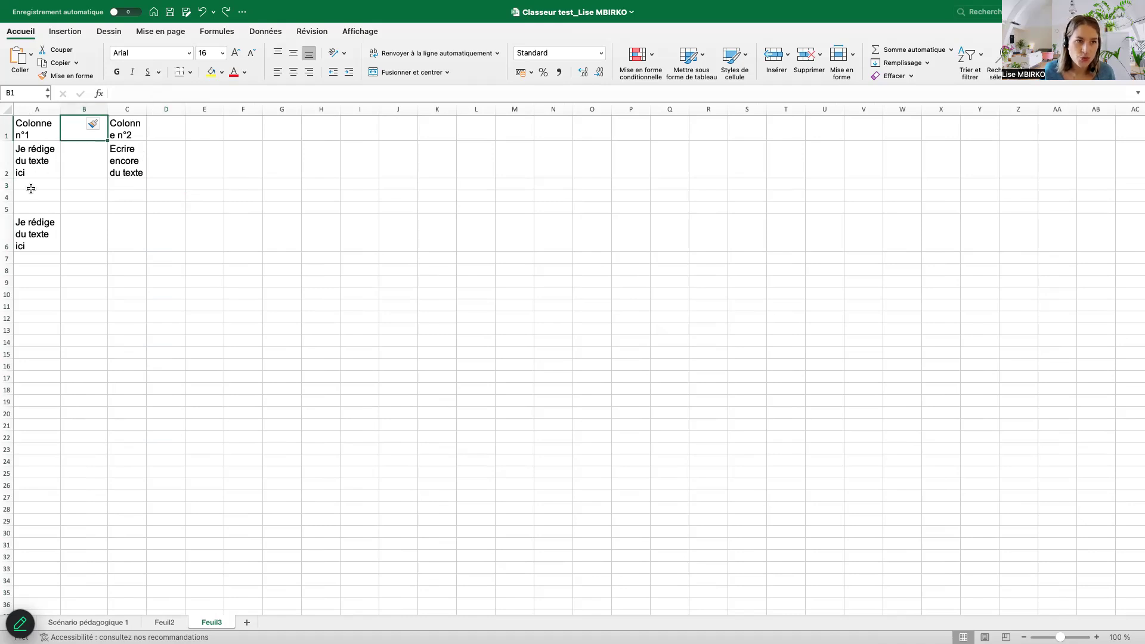
# Insert an empty row between the heading row and the first row of text.
pyautogui.rightClick(9, 157)
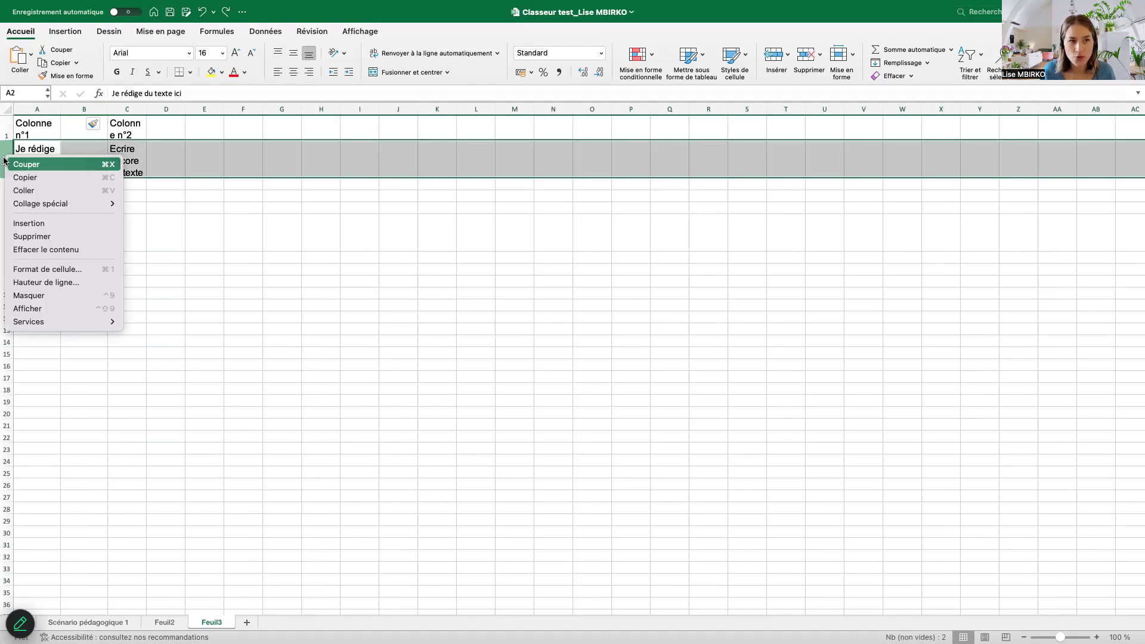
pyautogui.click(52, 224)
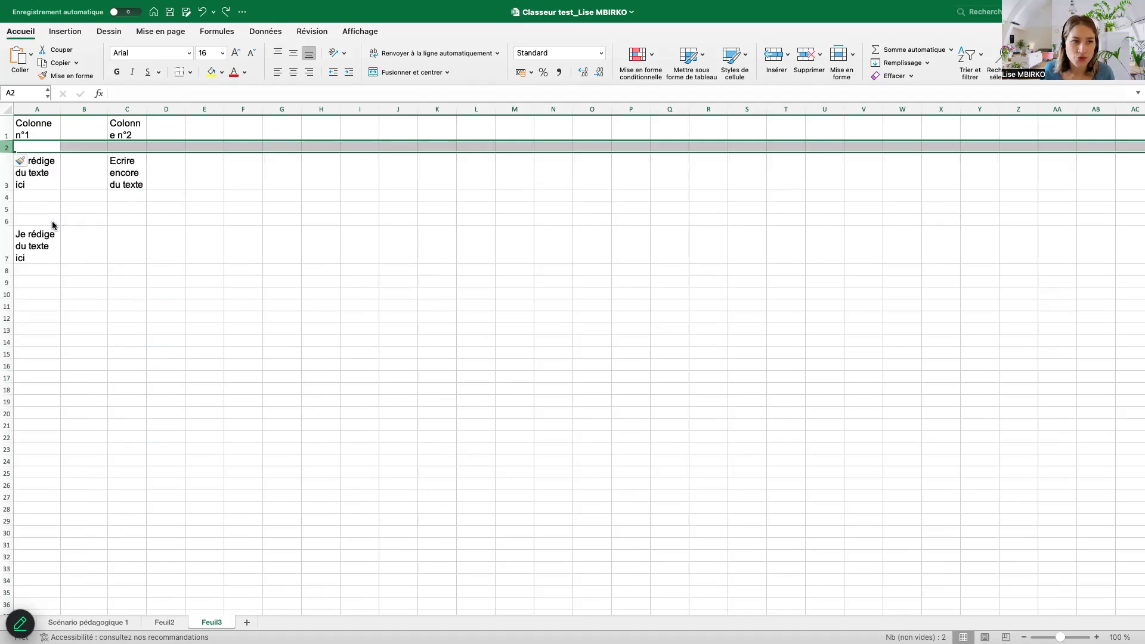
pyautogui.click(66, 222)
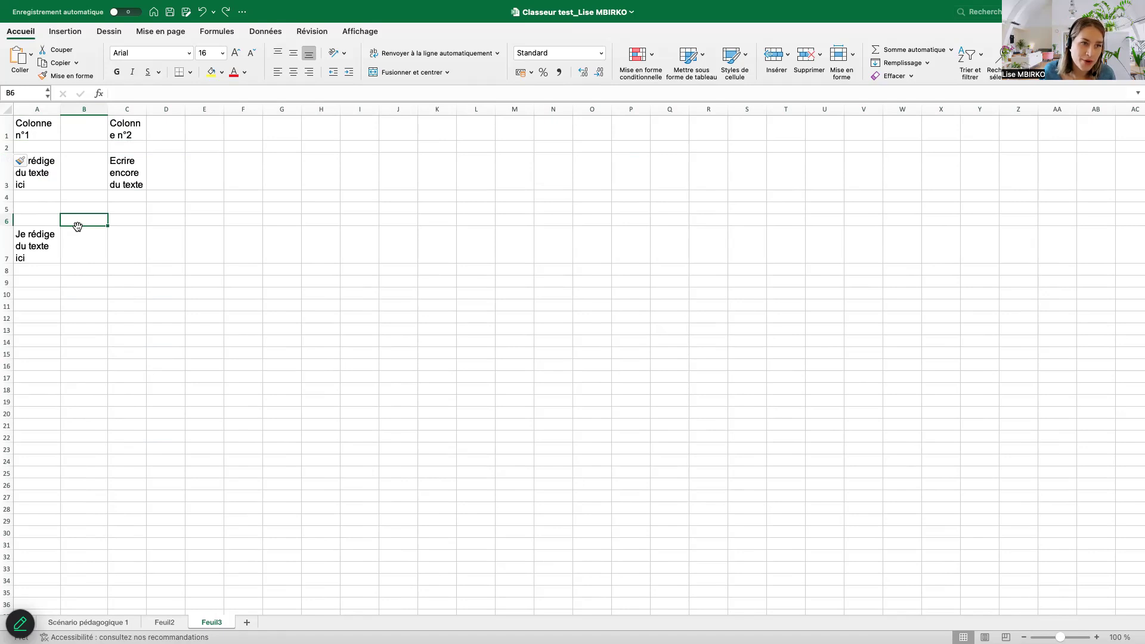
# Format the heading "Colonne n°1" in cell A1 as bold, italic and underlined.
pyautogui.click(44, 122)
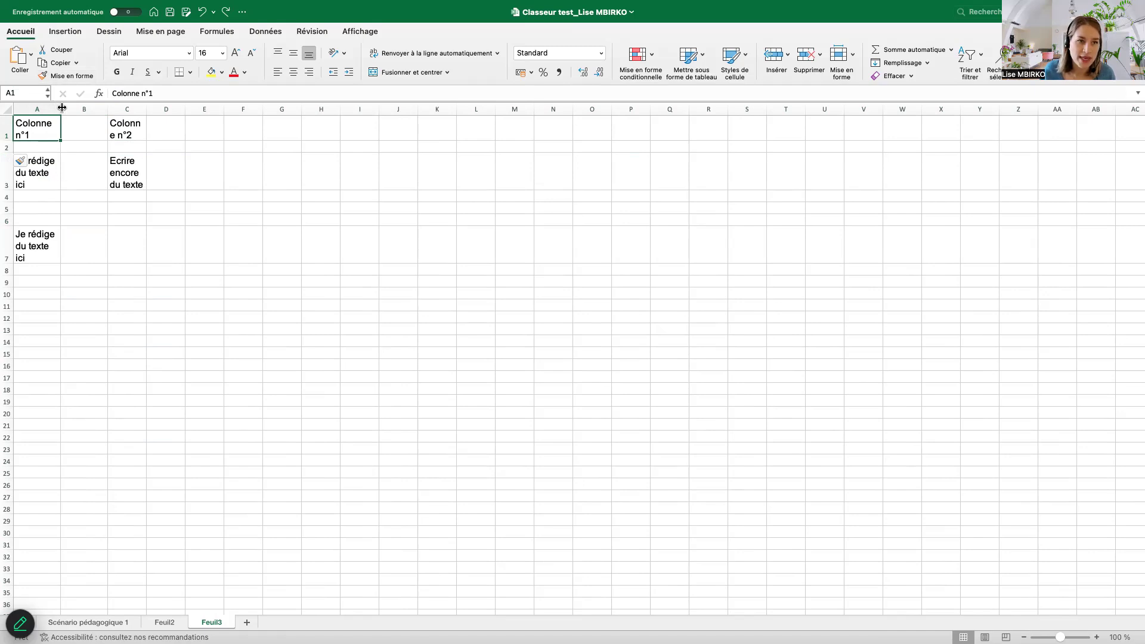
pyautogui.click(119, 72)
pyautogui.click(132, 72)
pyautogui.click(146, 72)
pyautogui.click(258, 284)
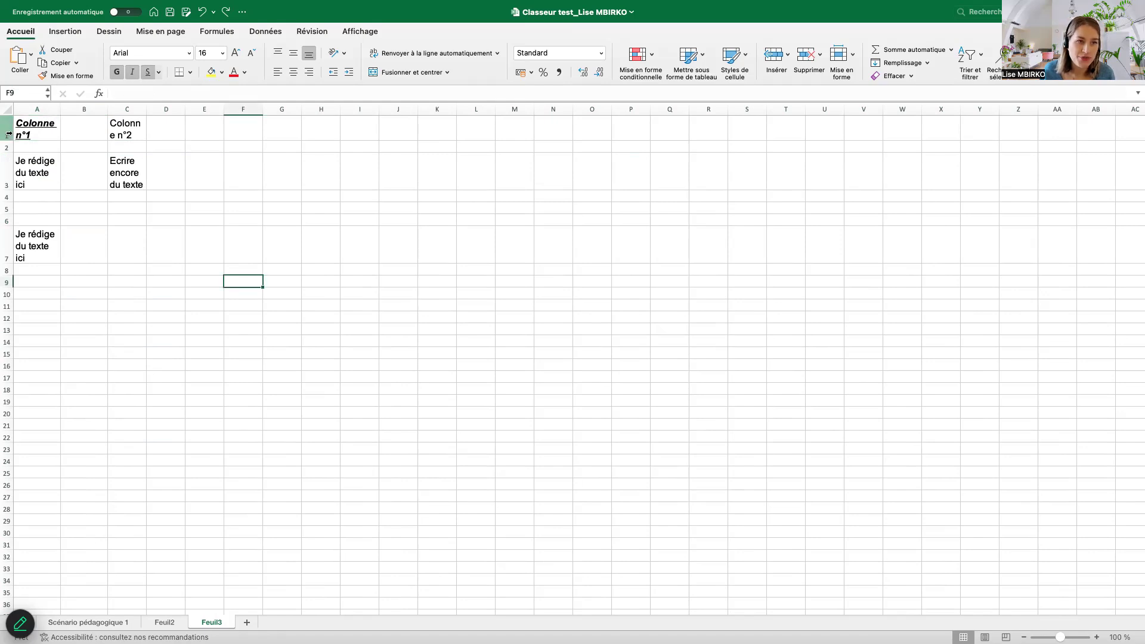
# Copy the formatting of cell A1 to the heading "Colonne n°2" in cell C1 with the format painter.
pyautogui.click(45, 134)
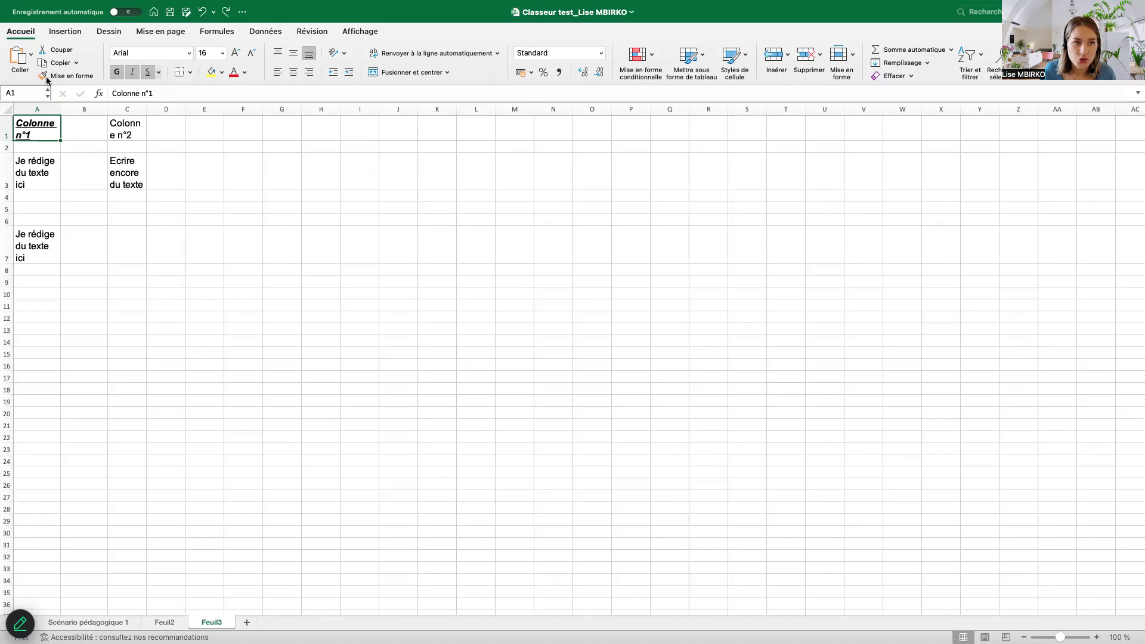
pyautogui.click(43, 77)
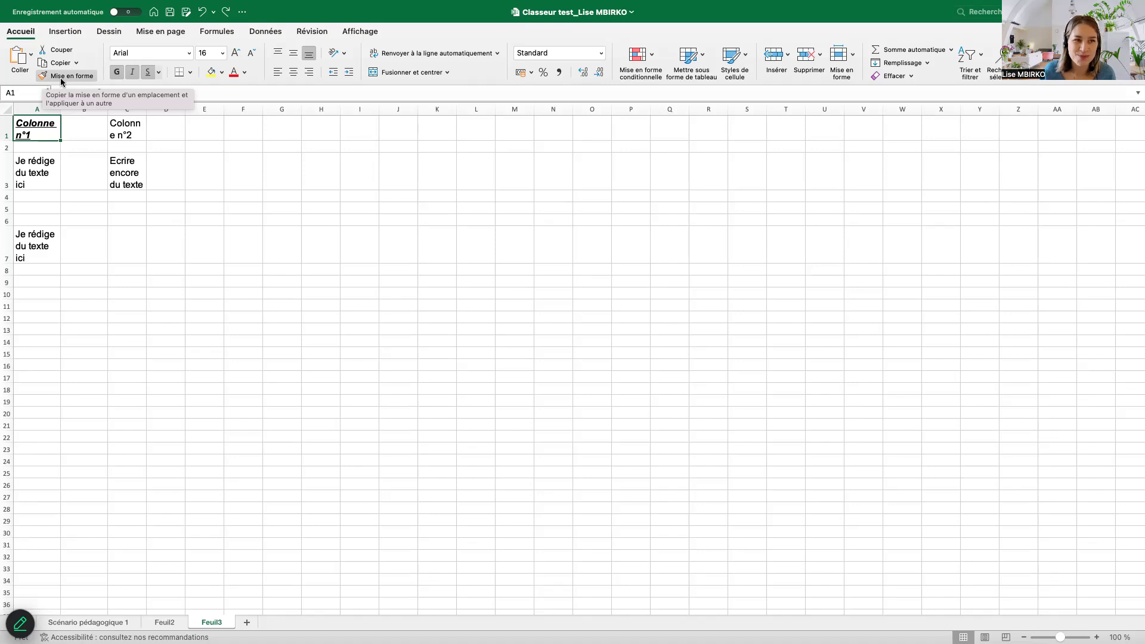
pyautogui.click(45, 135)
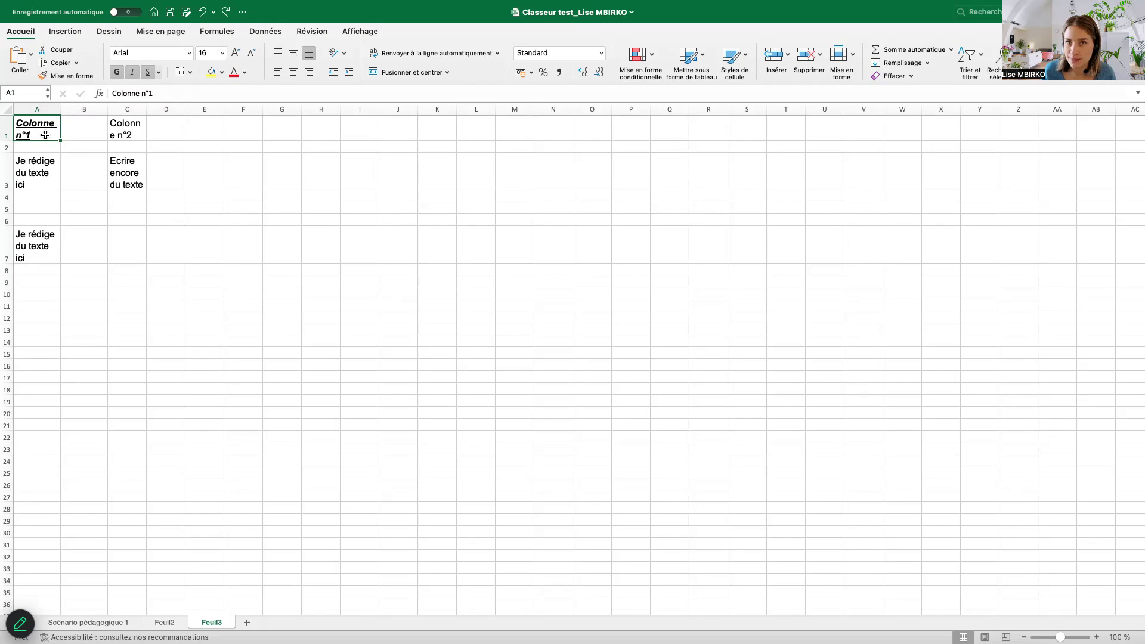
pyautogui.click(66, 79)
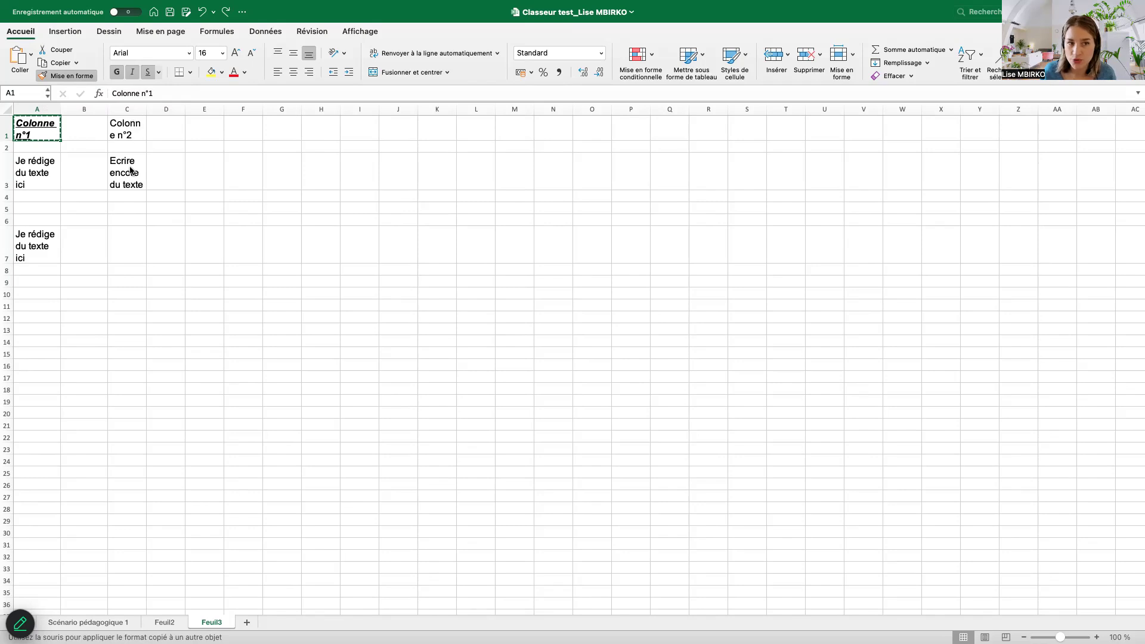
pyautogui.click(125, 134)
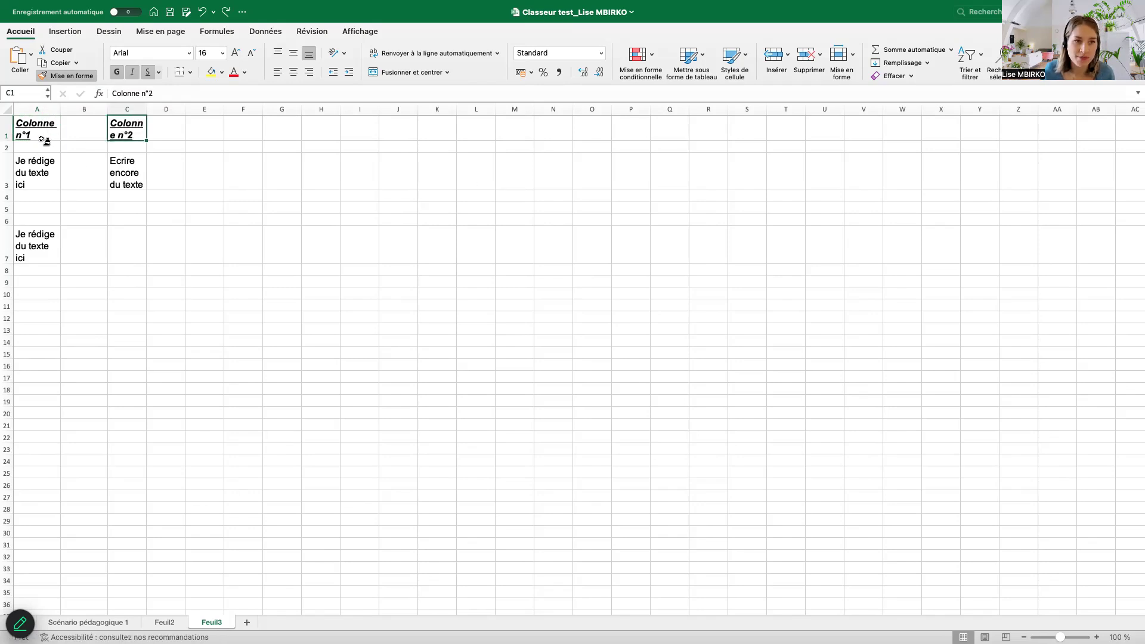
pyautogui.click(205, 90)
pyautogui.click(68, 75)
pyautogui.click(219, 182)
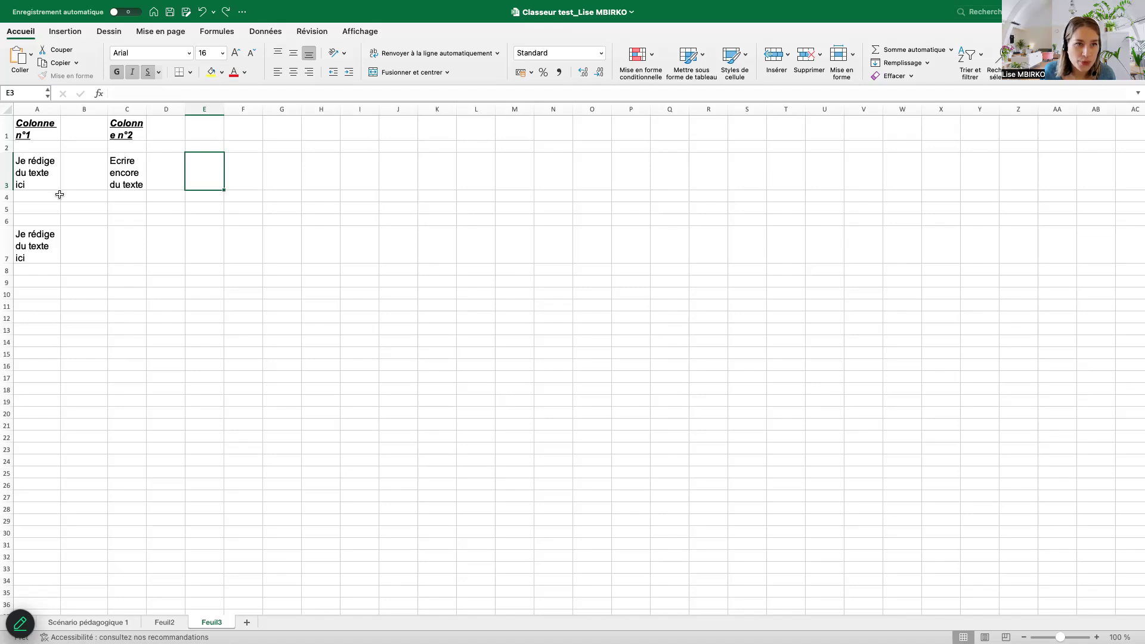
# Apply all borders (Toutes les bordures) to the cell range A1:C7.
pyautogui.click(191, 72)
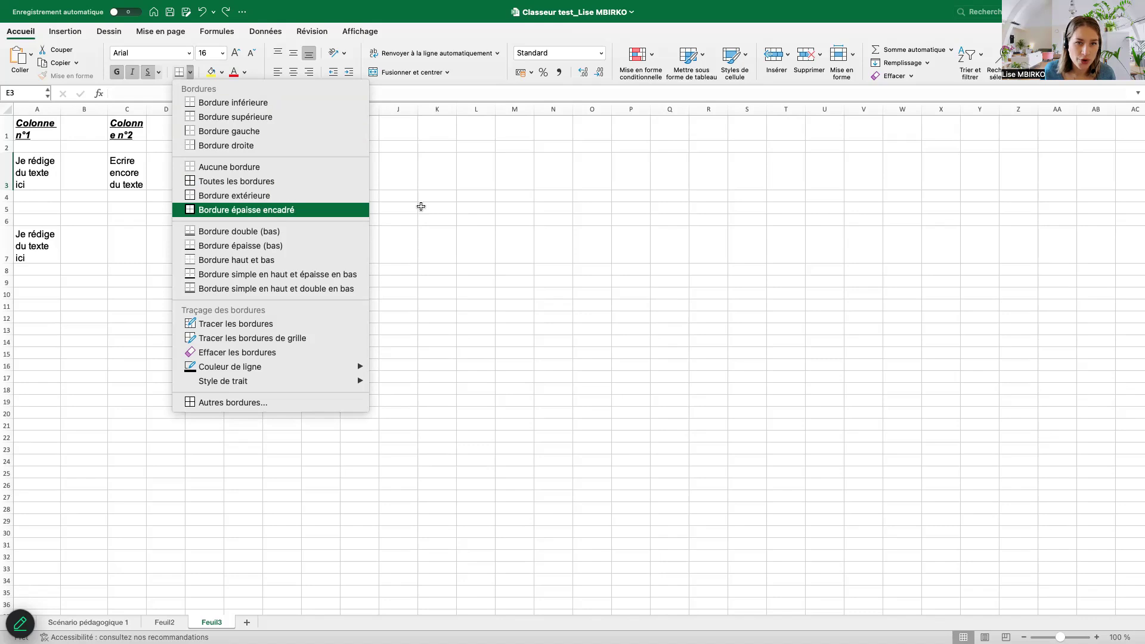
pyautogui.press('Escape')
pyautogui.moveTo(15, 117); pyautogui.dragTo(133, 241)
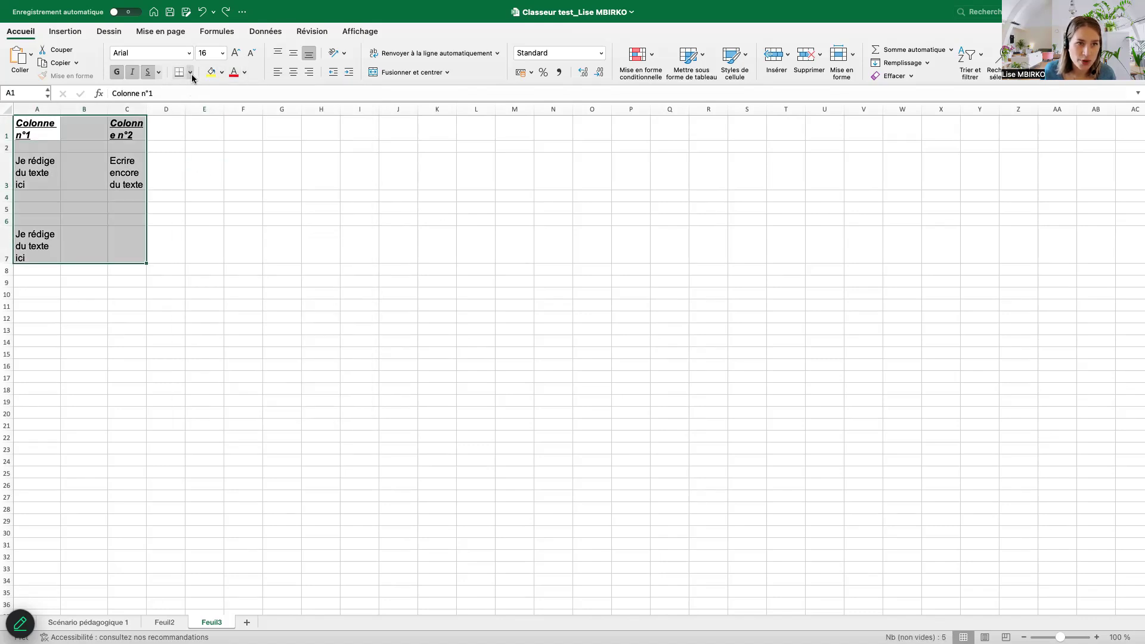
pyautogui.click(191, 75)
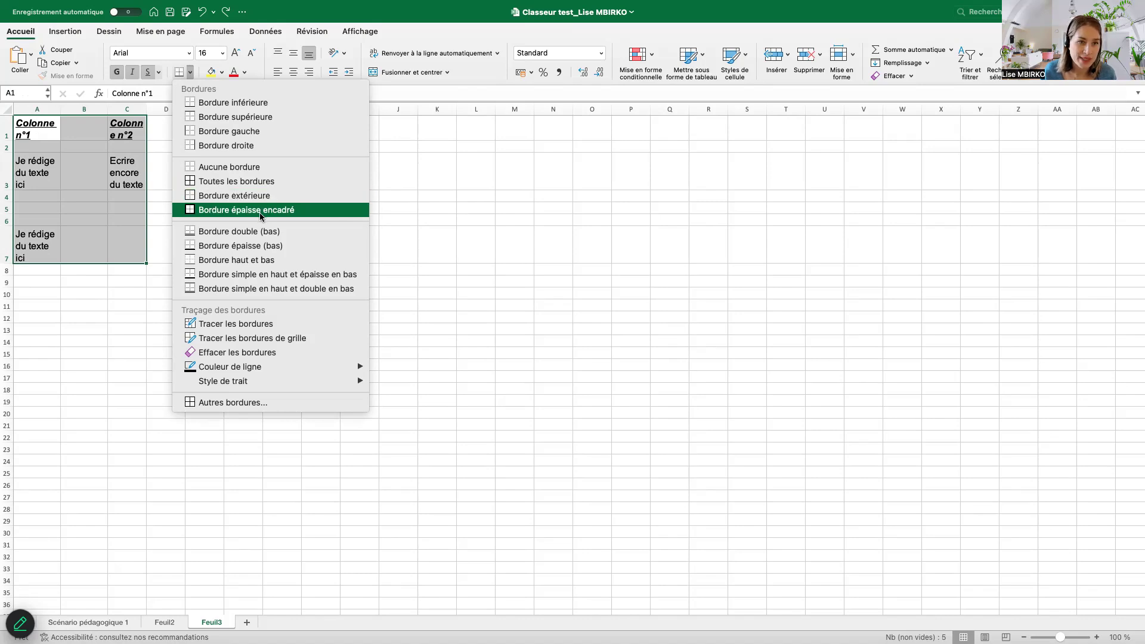
pyautogui.click(245, 195)
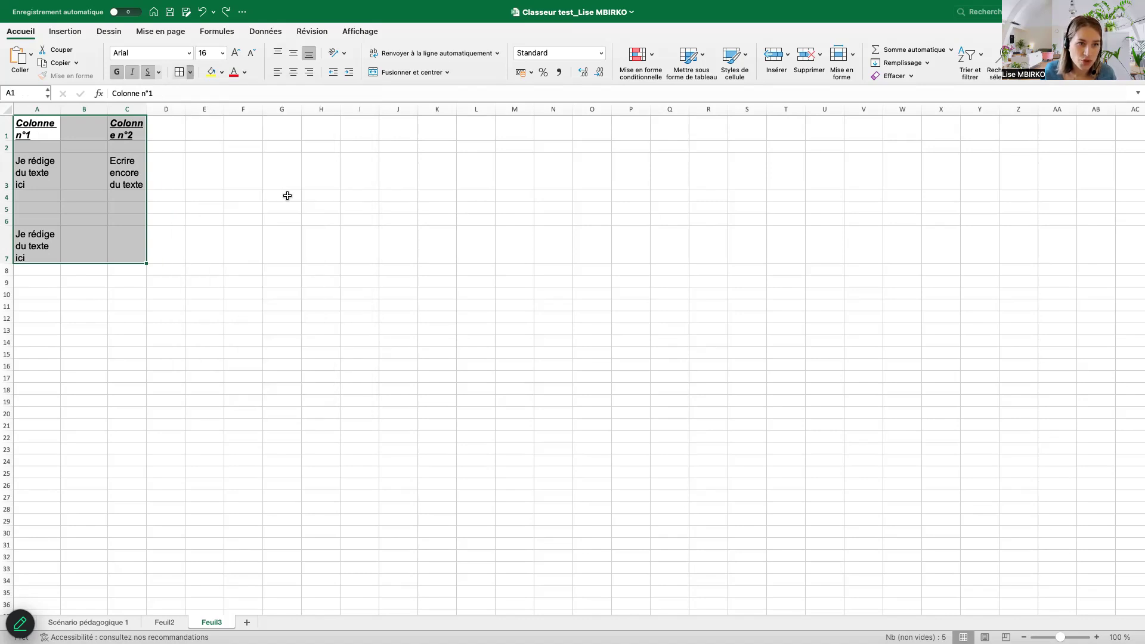
pyautogui.click(288, 196)
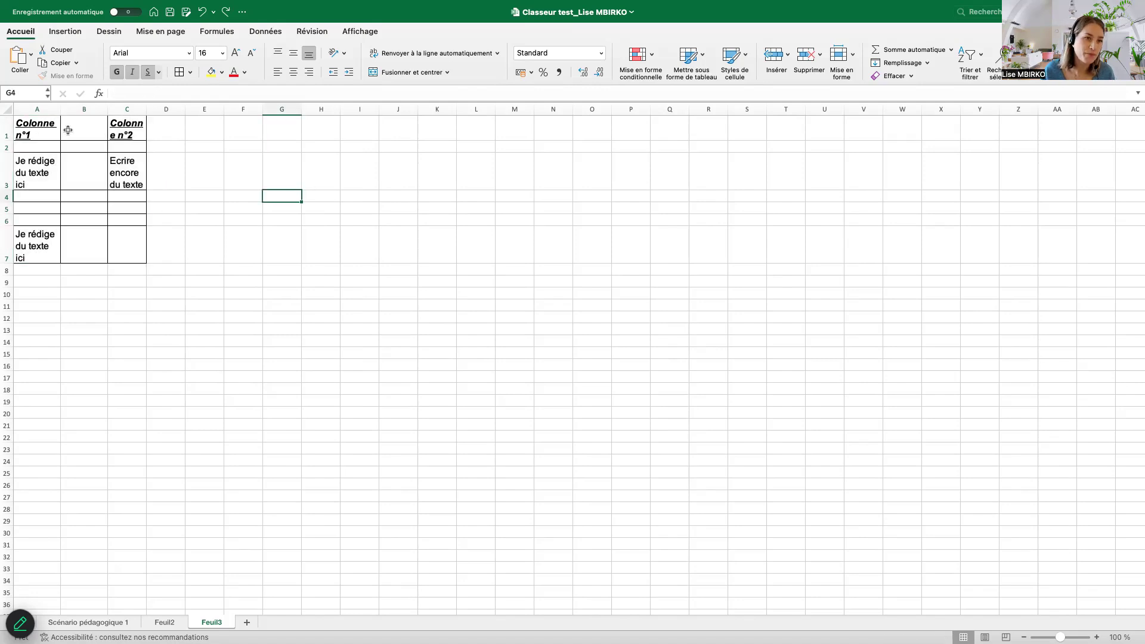
# Fill the heading cells A1:C1 with the standard dark red colour.
pyautogui.moveTo(47, 135); pyautogui.dragTo(134, 123)
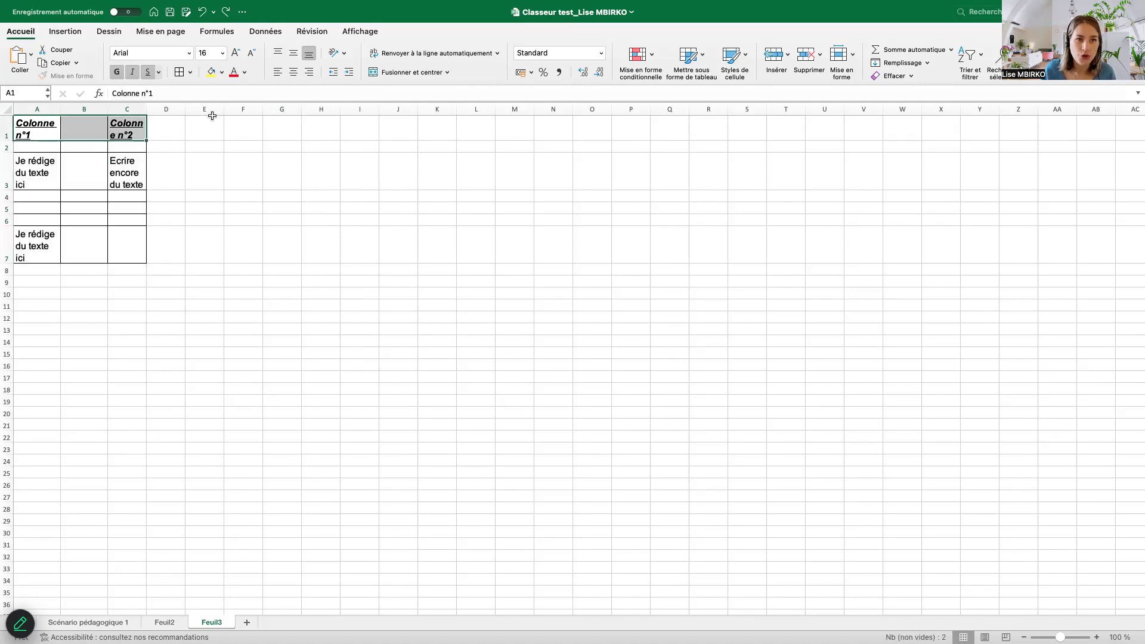
pyautogui.click(224, 72)
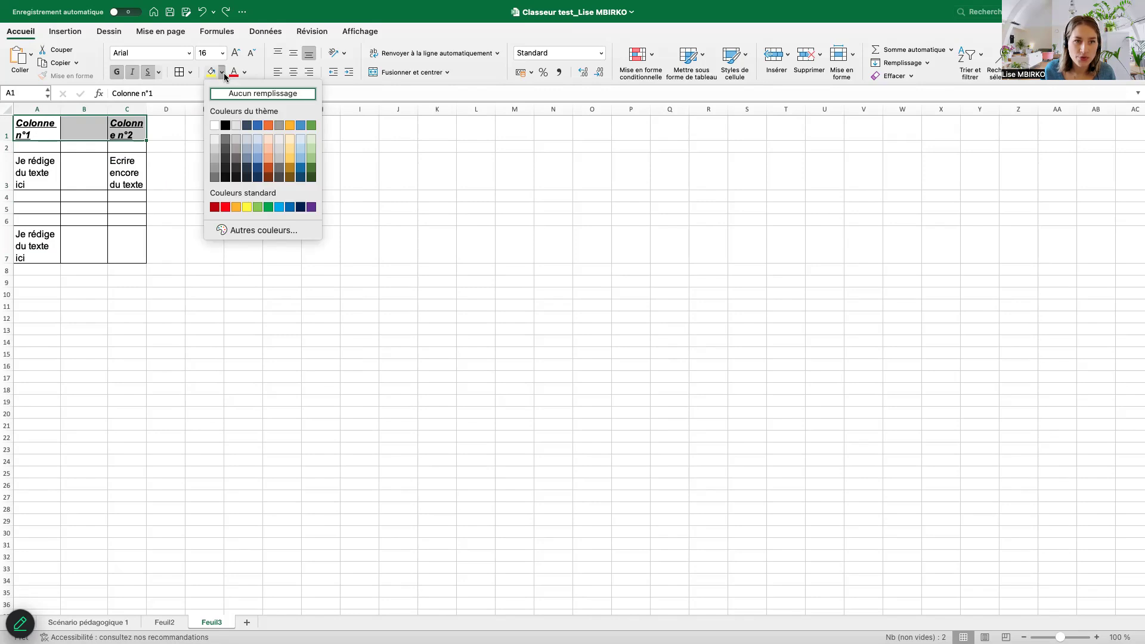
pyautogui.click(214, 207)
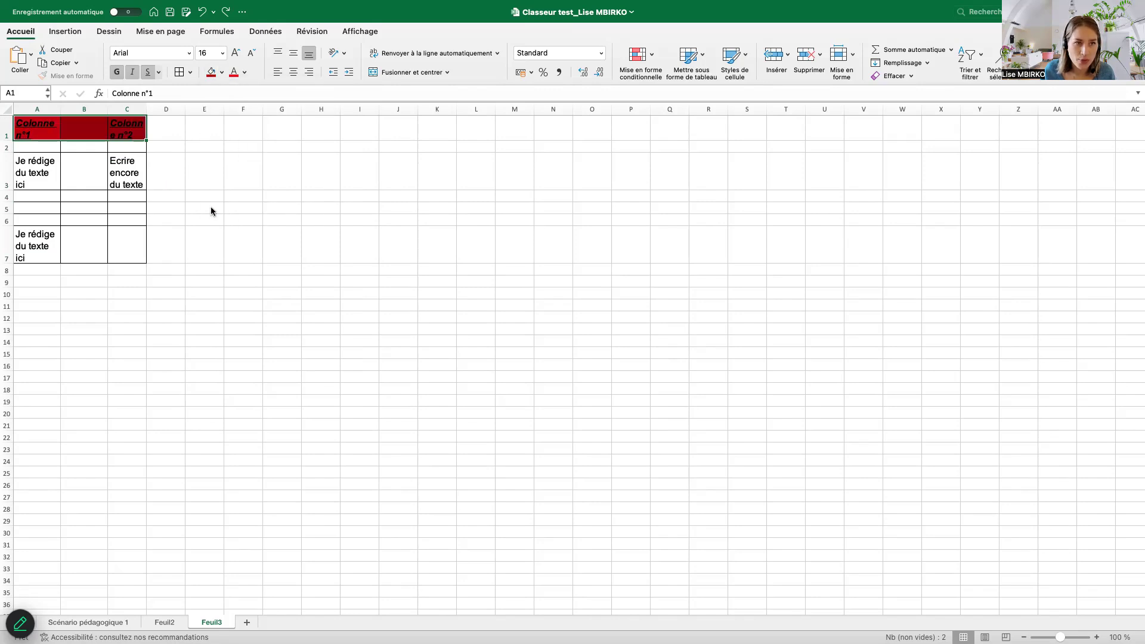
# Remove the fill from heading cells A1:C1 and set their font colour to the standard dark red.
pyautogui.click(221, 72)
pyautogui.click(260, 94)
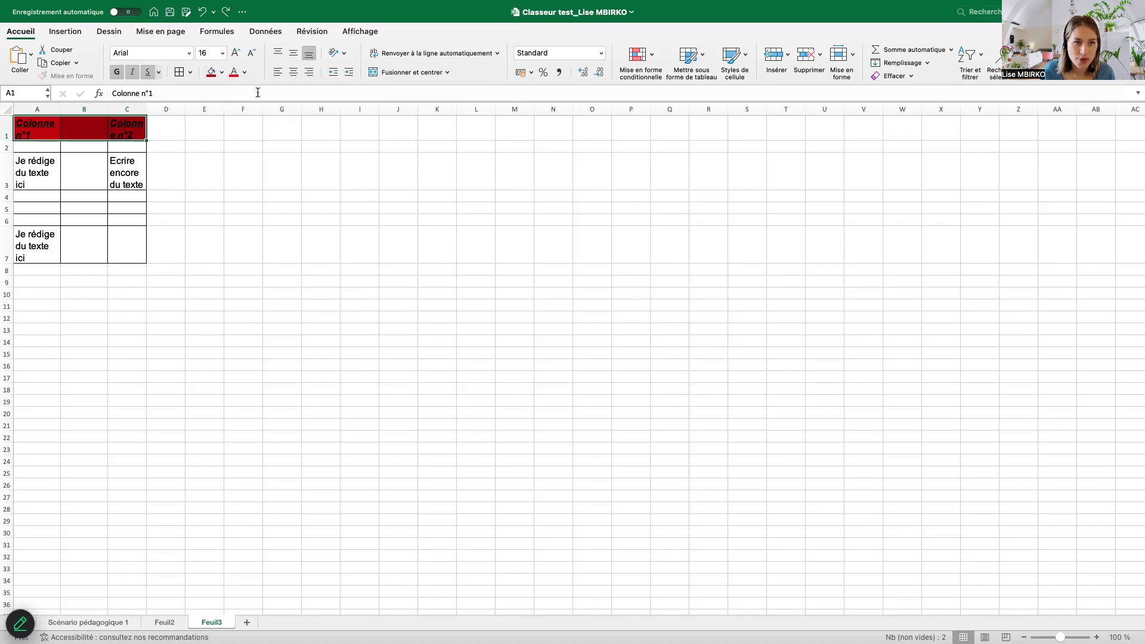
pyautogui.click(243, 73)
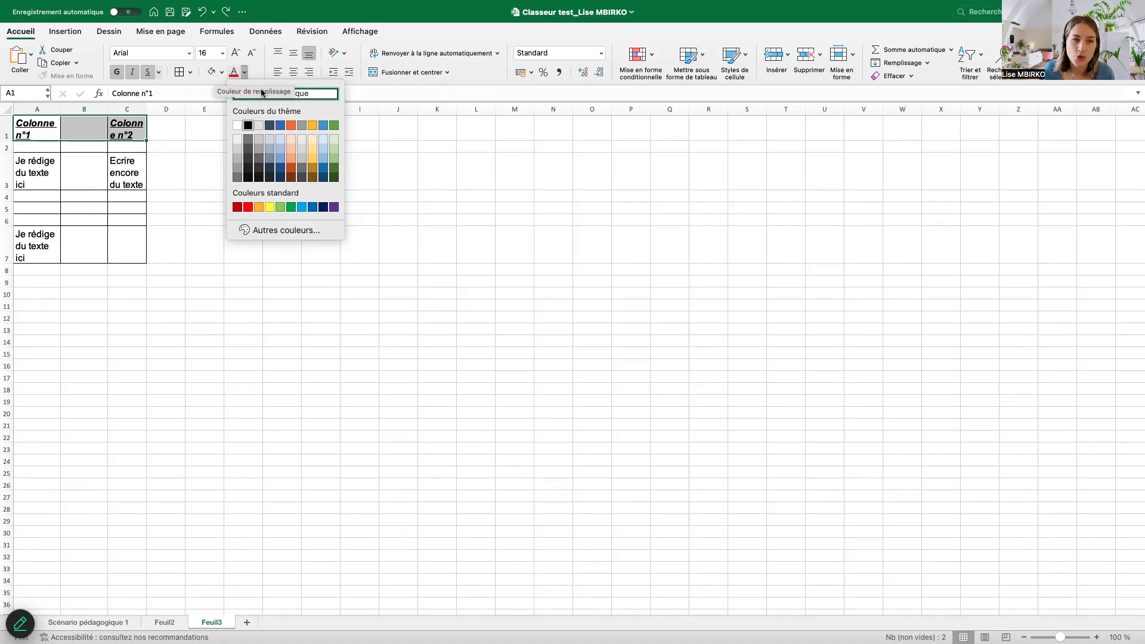
pyautogui.click(237, 207)
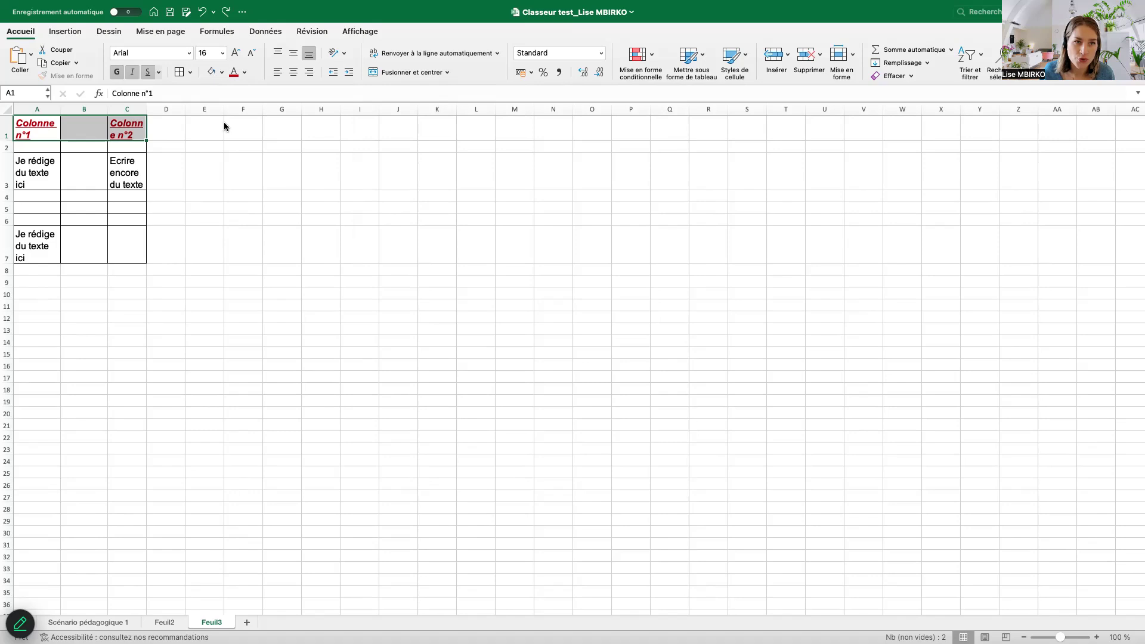
# Fill heading cells A1:C1 with a light grey theme colour.
pyautogui.click(222, 73)
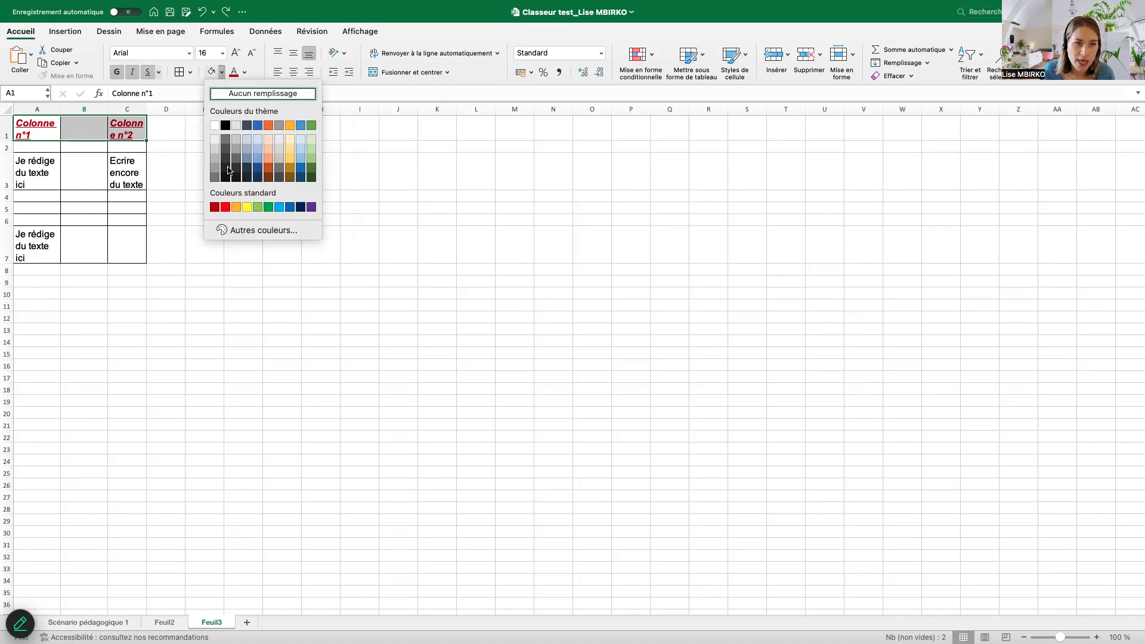
pyautogui.click(215, 151)
pyautogui.click(524, 235)
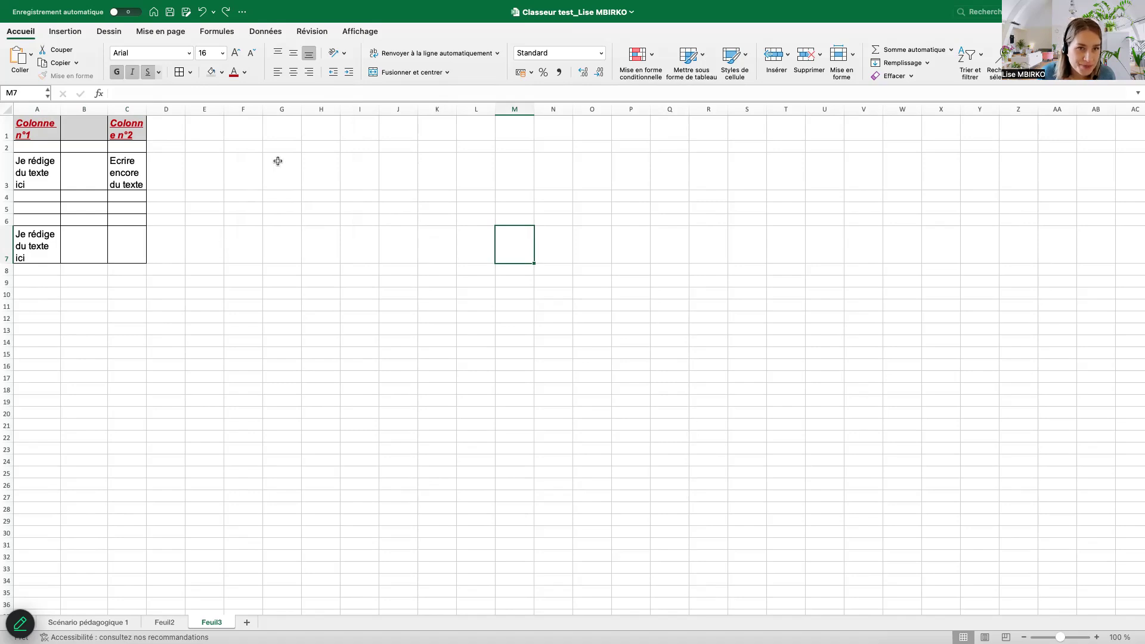
# Increase the height of row 1 to about three times its size and centre the headings in A1:C1 vertically.
pyautogui.moveTo(10, 147); pyautogui.dragTo(10, 191)
pyautogui.click(247, 223)
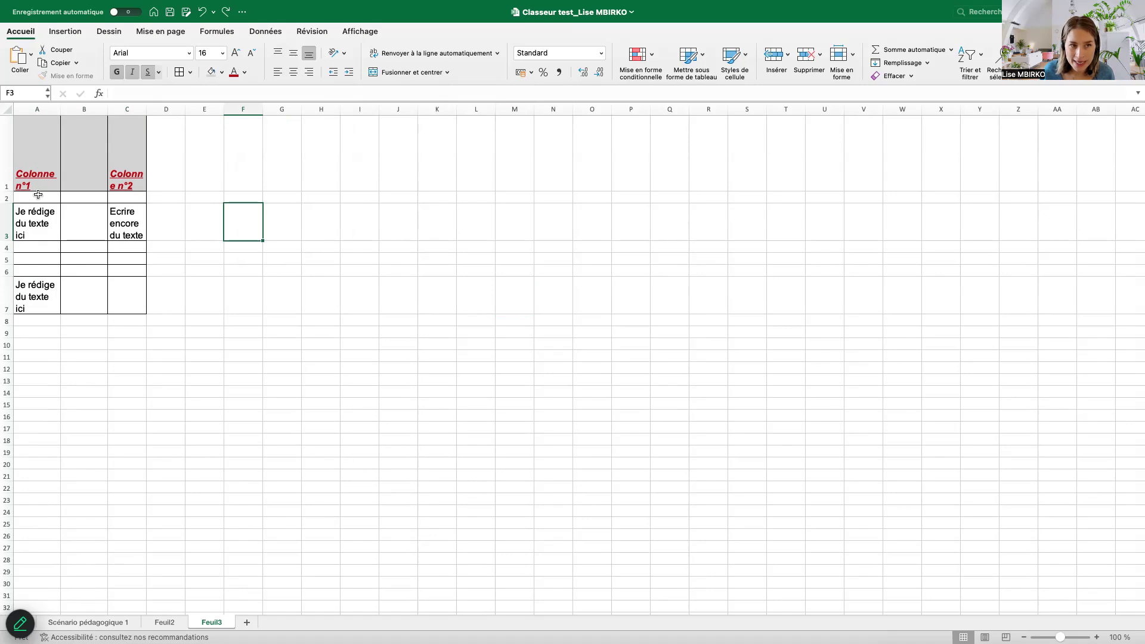
pyautogui.moveTo(45, 131); pyautogui.dragTo(126, 137)
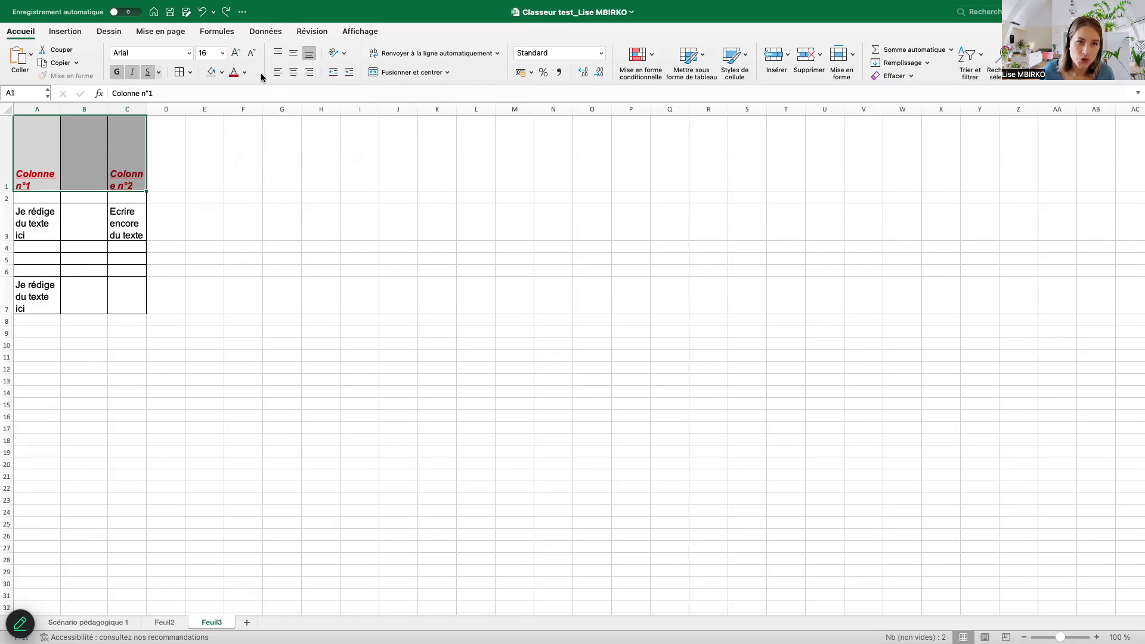
pyautogui.click(293, 54)
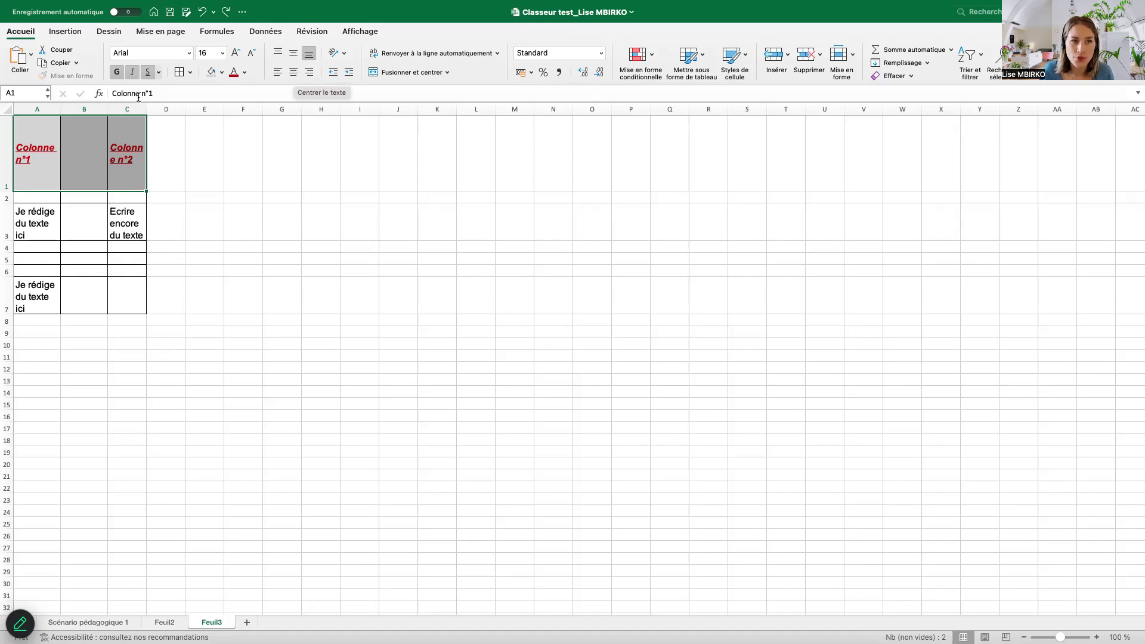
# Widen column C to about 42.83 and column A to about 38, and centre the headings in A1:C1 horizontally.
pyautogui.moveTo(146, 108); pyautogui.dragTo(264, 108)
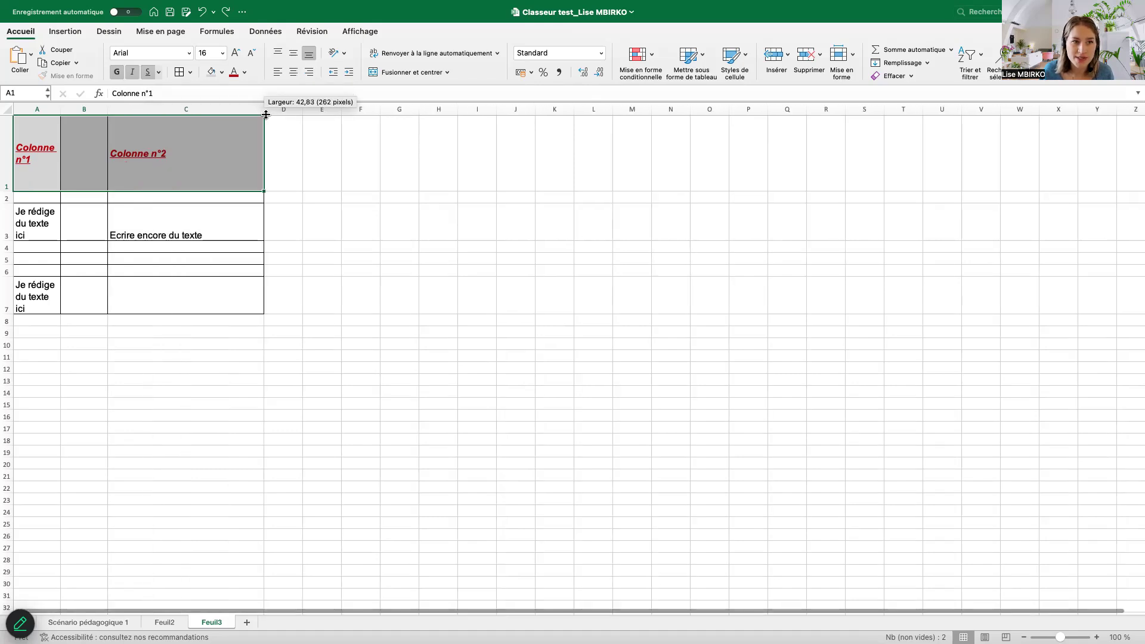
pyautogui.moveTo(61, 109); pyautogui.dragTo(245, 128)
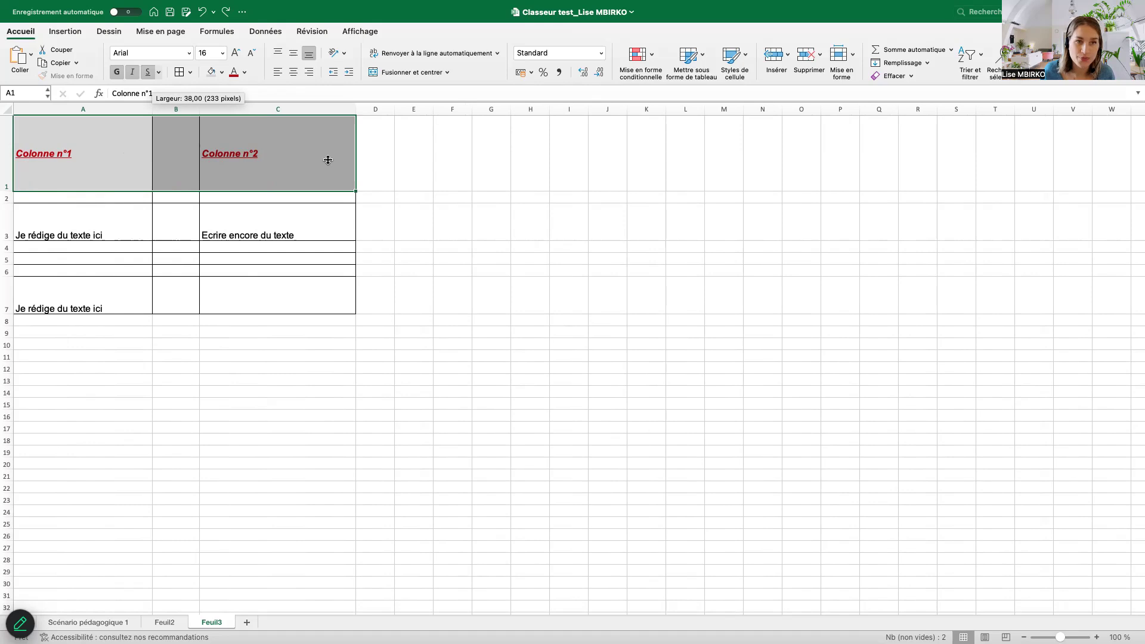
pyautogui.click(294, 73)
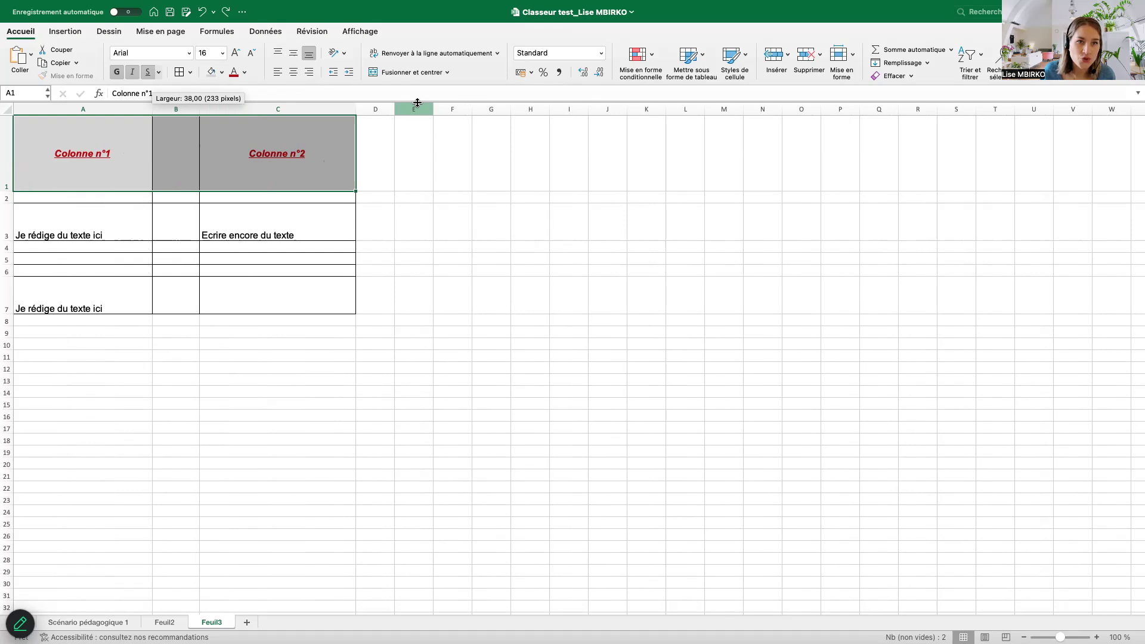
pyautogui.click(450, 206)
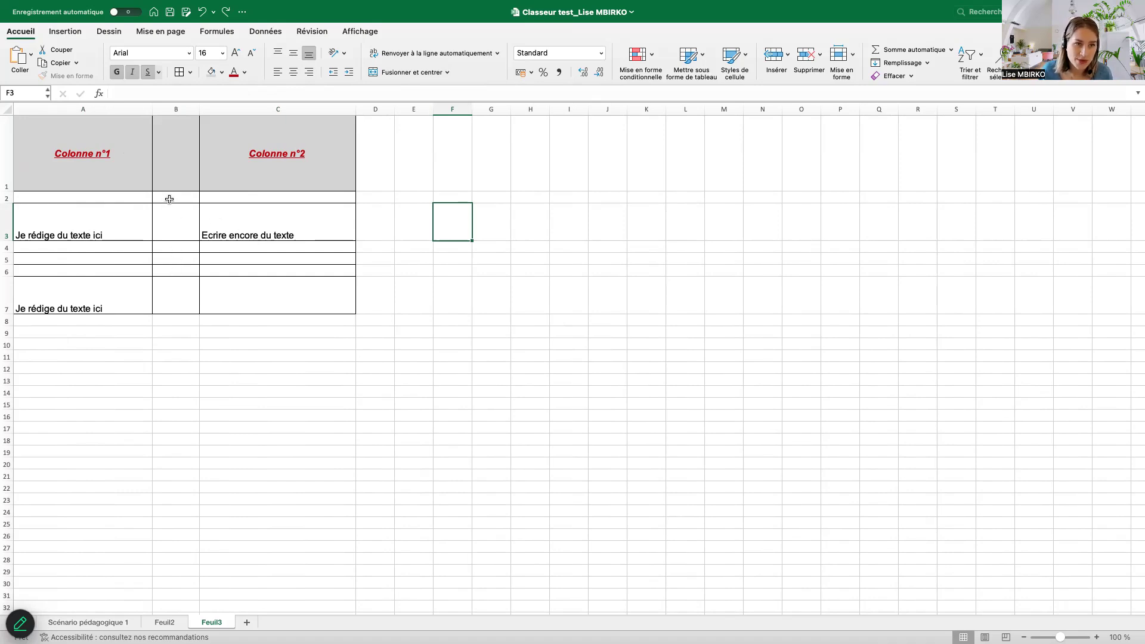
# Merge and centre the cell range B2:B7 (Fusionner et centrer).
pyautogui.moveTo(170, 199); pyautogui.dragTo(179, 312)
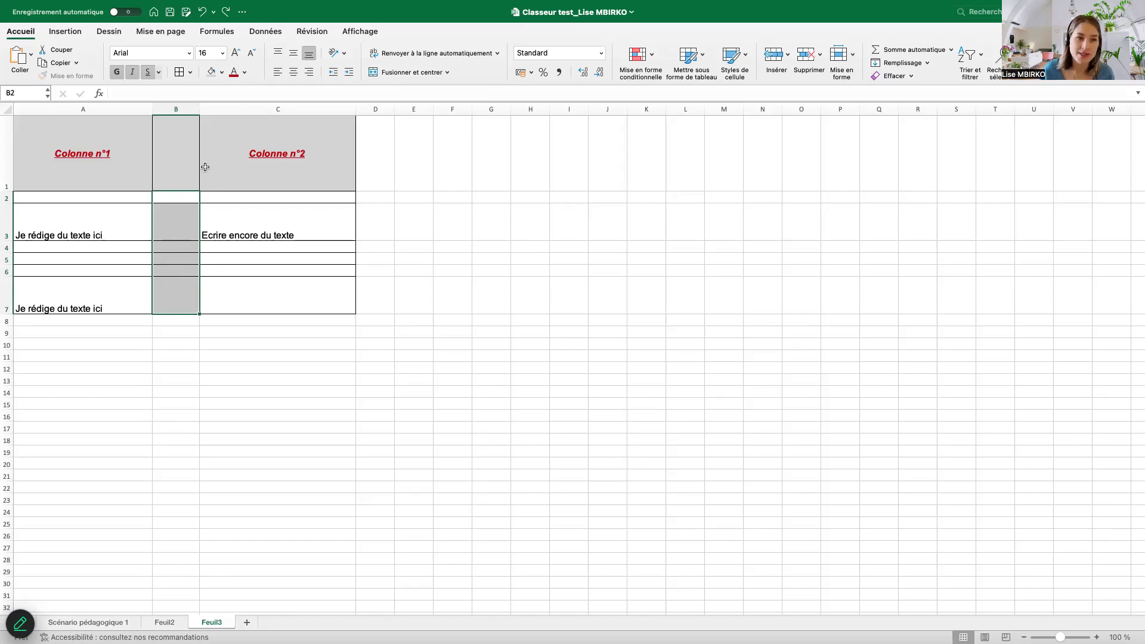
pyautogui.click(242, 246)
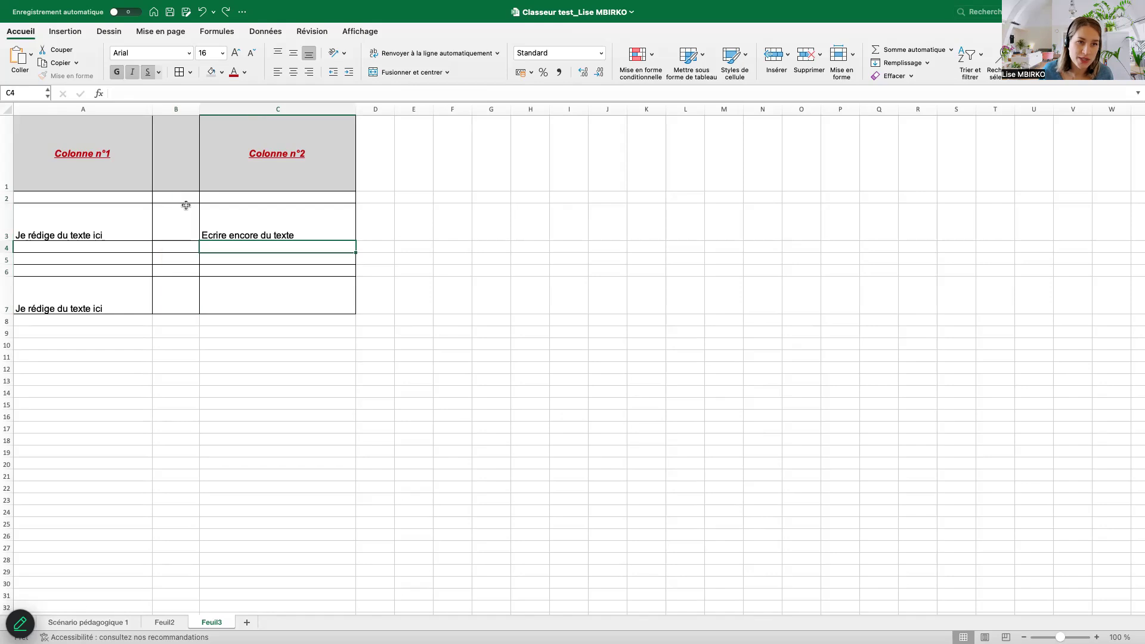
pyautogui.moveTo(183, 196); pyautogui.dragTo(174, 284)
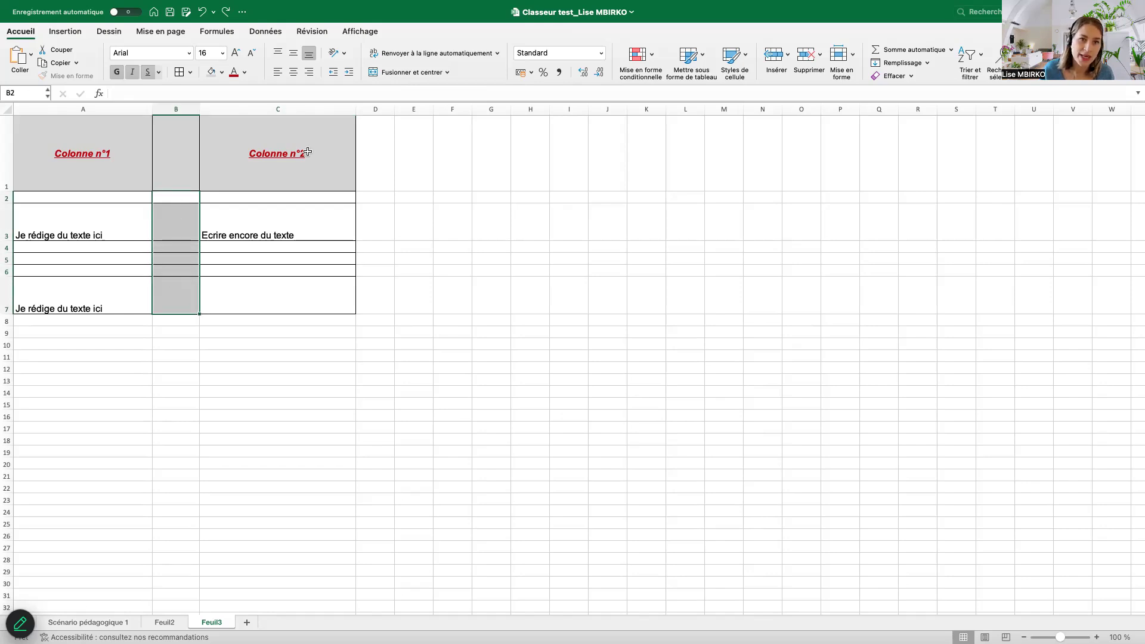
pyautogui.click(410, 77)
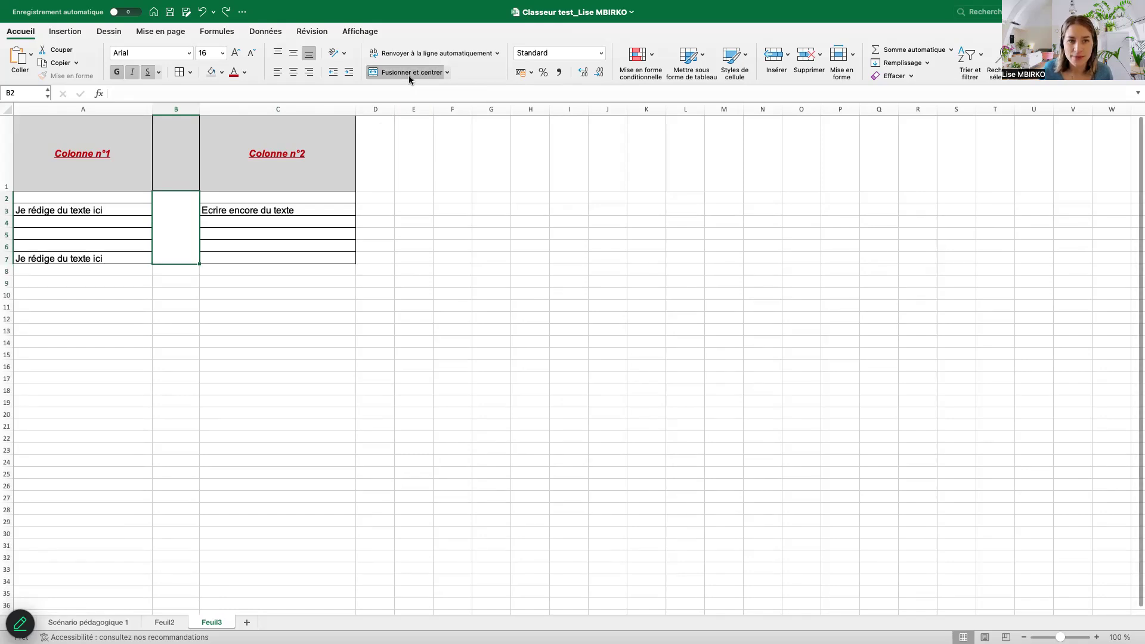
# Enter the sample text "fxkgjmfgjmogfjomgfjfùogjfùogjùfogjùfgjùgkùfgk`fmkgs" in the merged cell B2:B7.
pyautogui.doubleClick(168, 211)
pyautogui.write('fxkgjmfgjmogfjomgfjfùogjfùogjùfogjùfgjùgkùfgk`fmkgs')
pyautogui.press('Return')
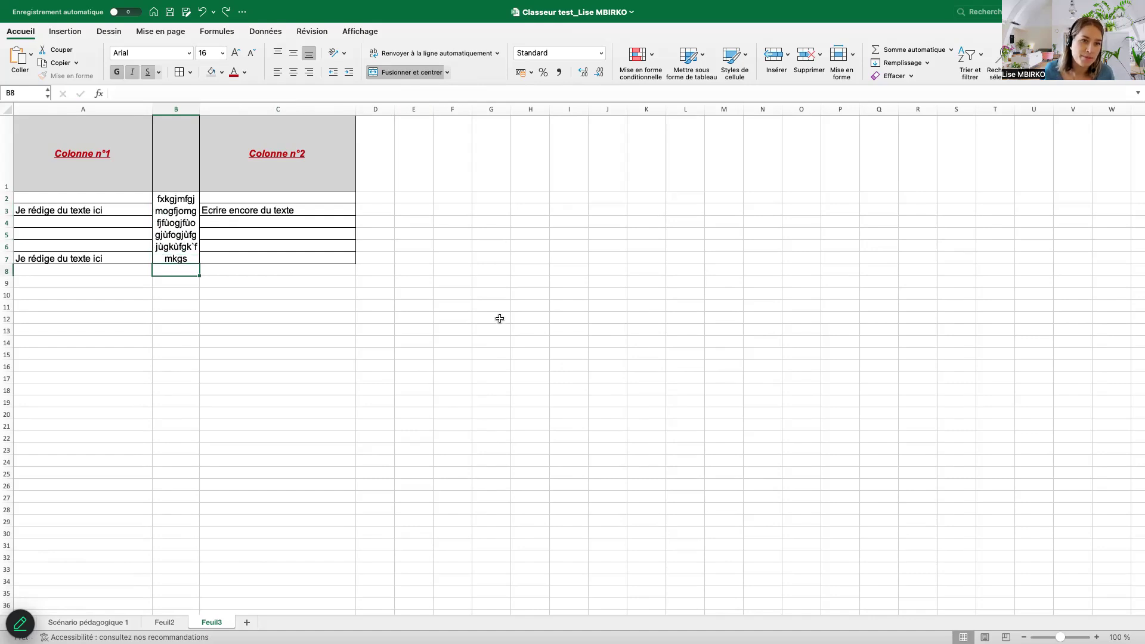
# Unmerge the cell B2:B7 that holds the sample text and select cell B2.
pyautogui.click(187, 232)
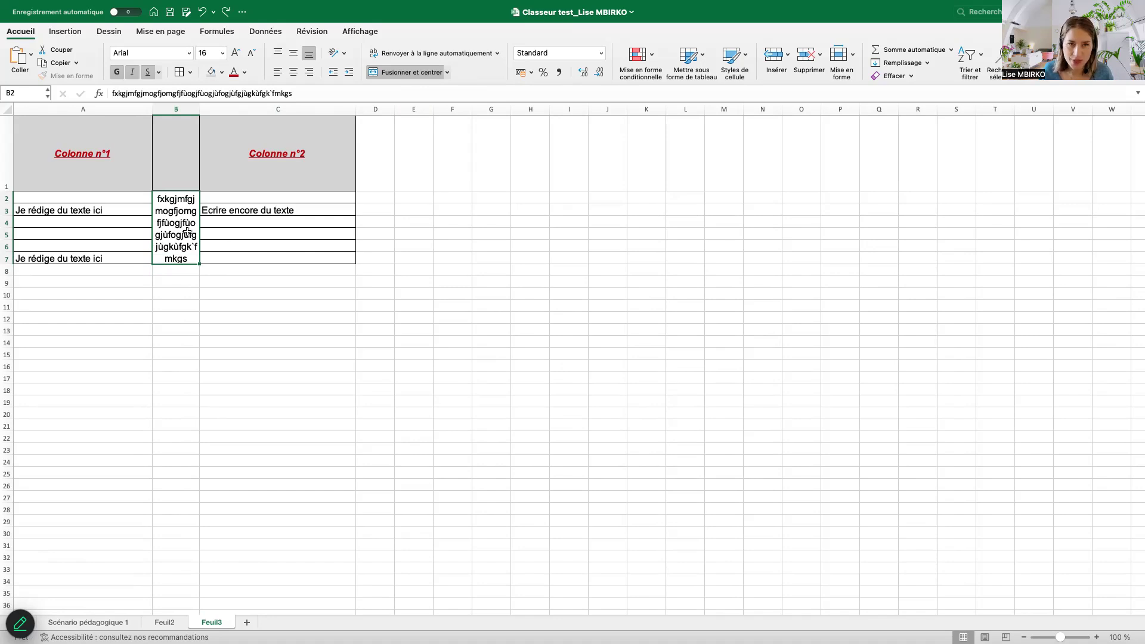
pyautogui.click(385, 74)
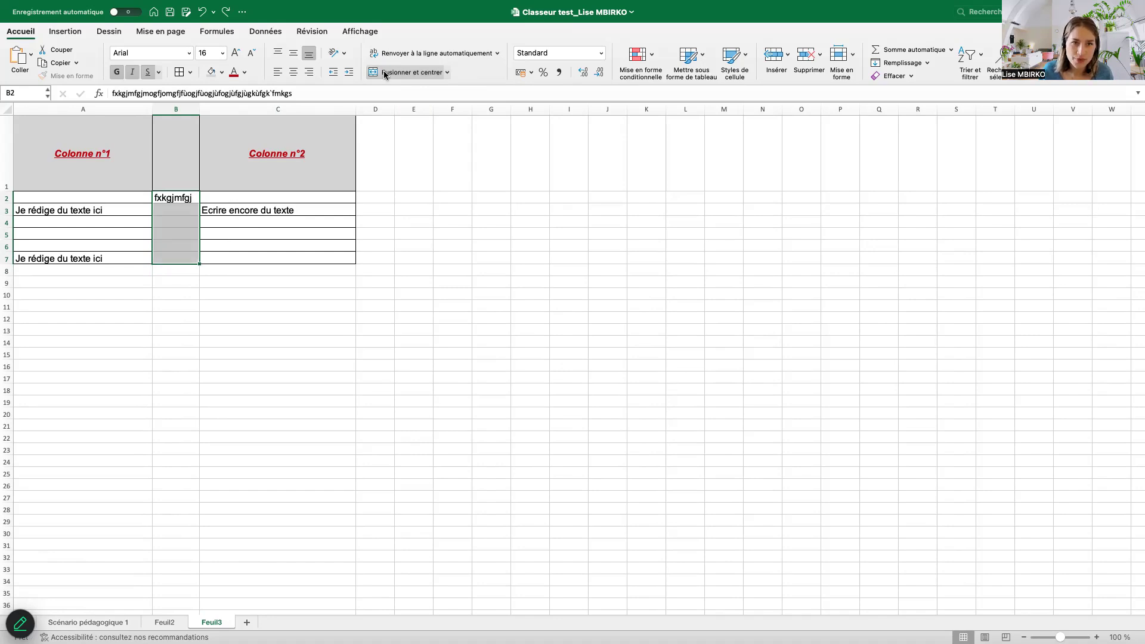
pyautogui.click(208, 292)
pyautogui.click(177, 200)
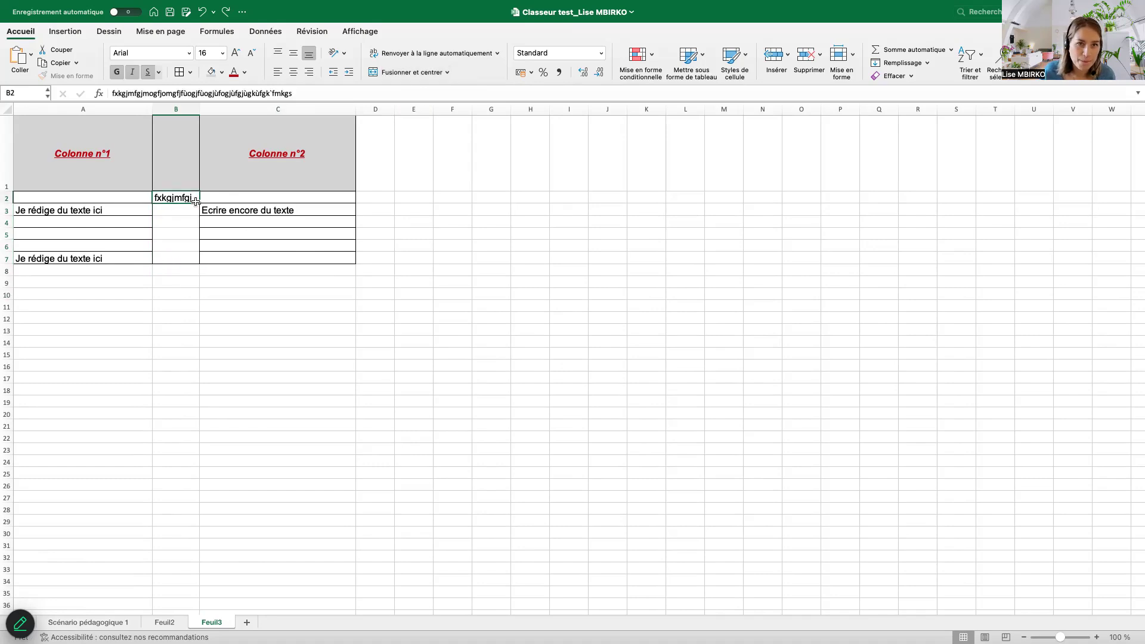
# Undo the unmerging, the sample text entry and the merge of cells B2:B7.
pyautogui.click(203, 12)
pyautogui.click(203, 12)
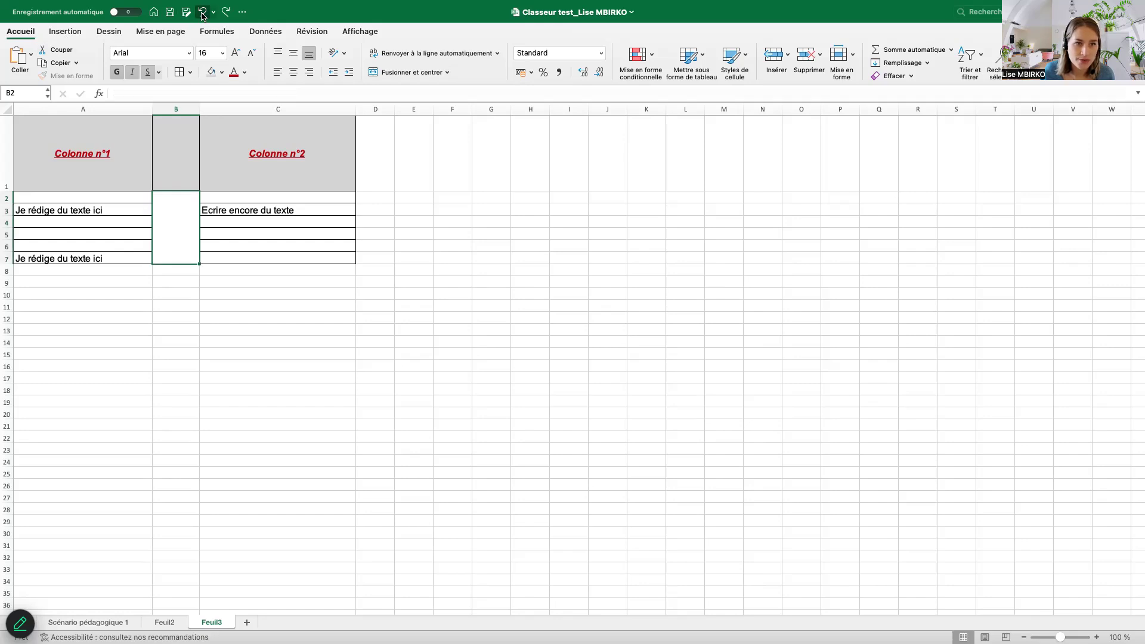
pyautogui.click(203, 11)
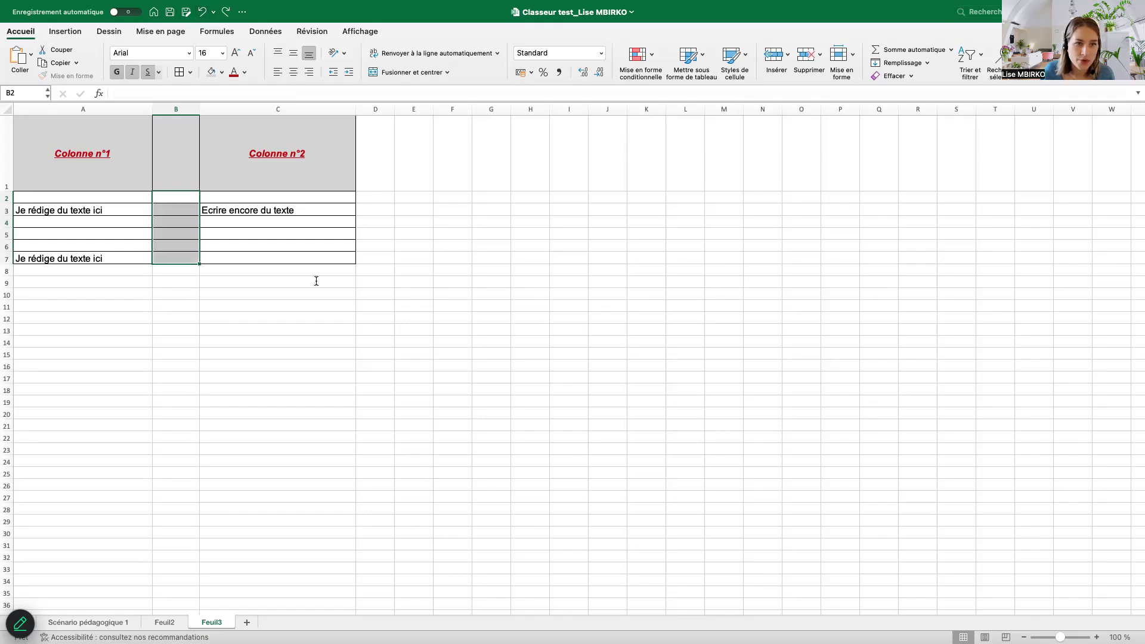
# Merge and centre the empty cells B2:B7 again and select the merged cell.
pyautogui.click(398, 73)
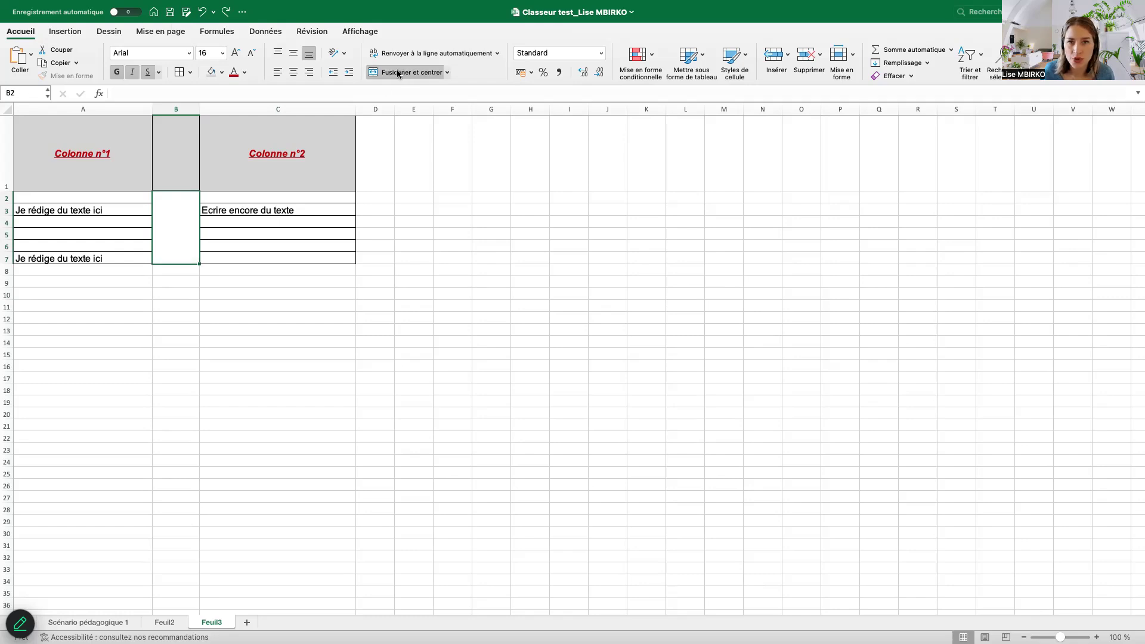
pyautogui.click(451, 391)
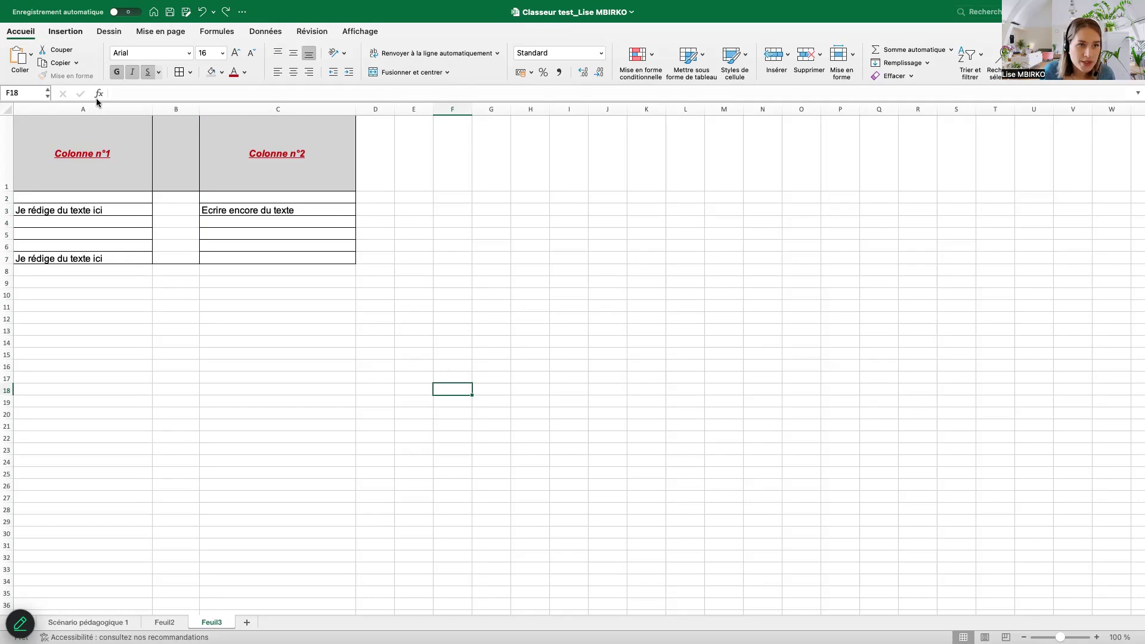
pyautogui.doubleClick(236, 225)
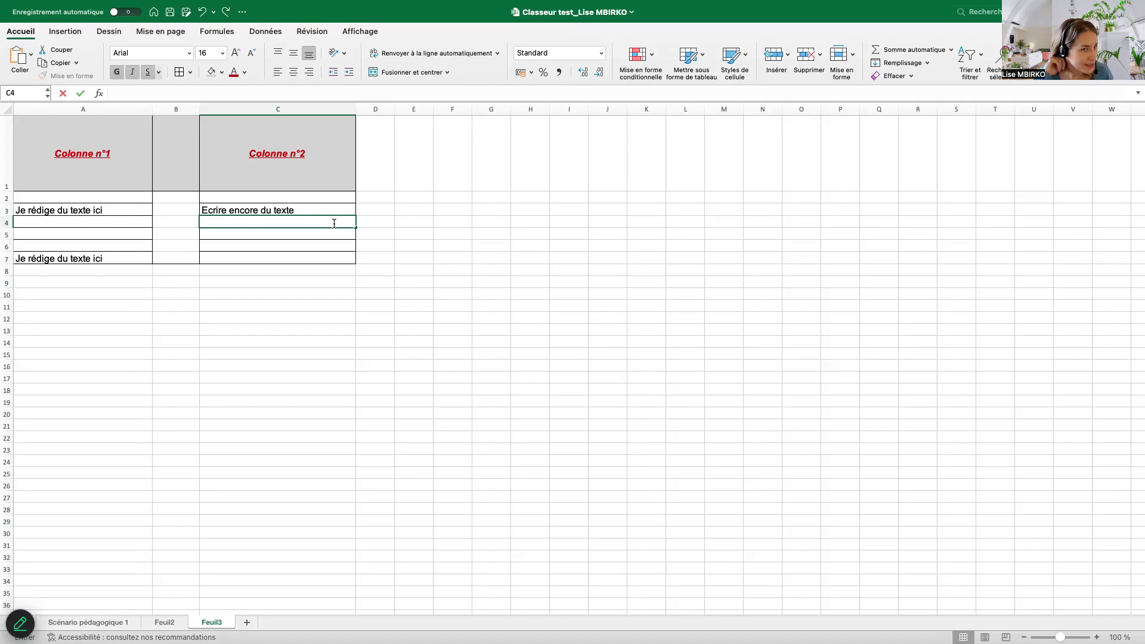
pyautogui.moveTo(168, 199); pyautogui.dragTo(173, 256)
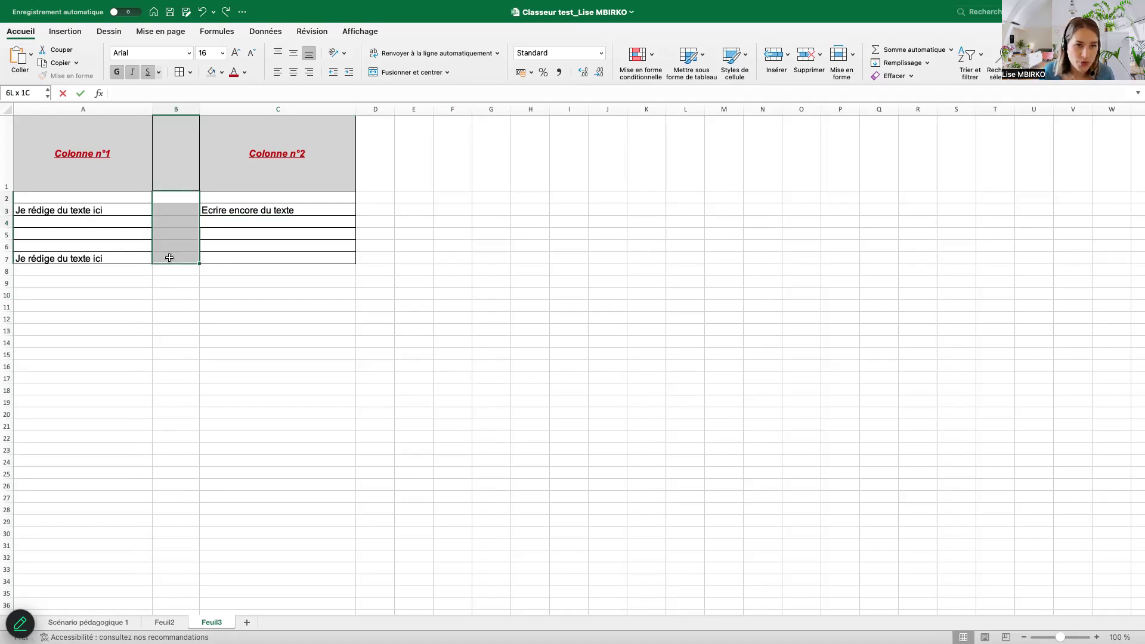
pyautogui.click(406, 72)
pyautogui.doubleClick(173, 218)
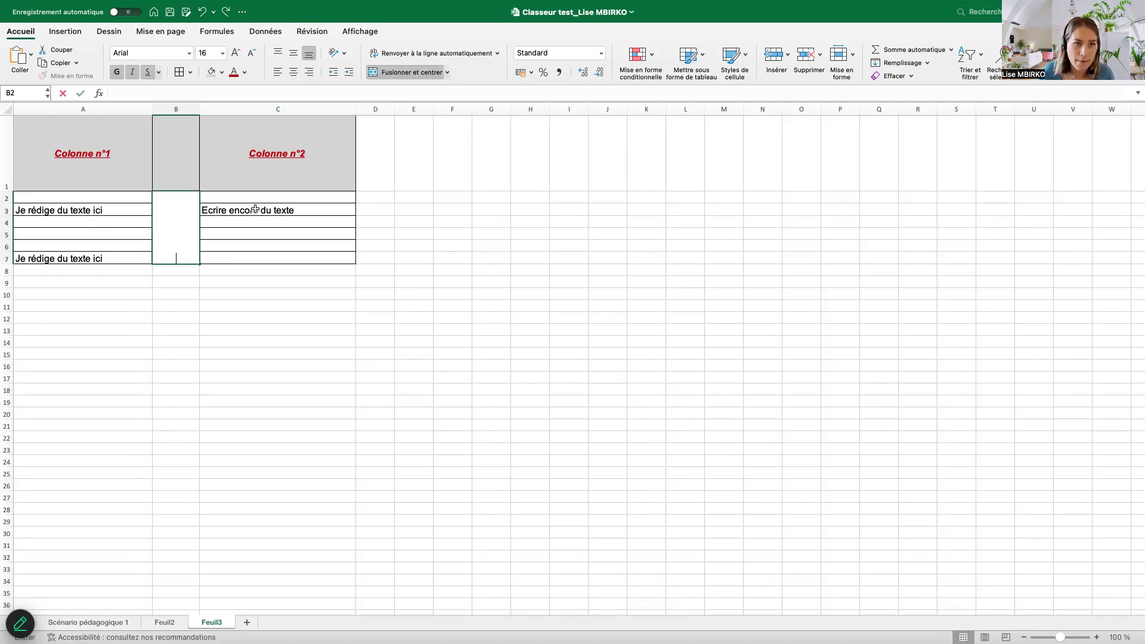
pyautogui.click(413, 283)
pyautogui.click(183, 241)
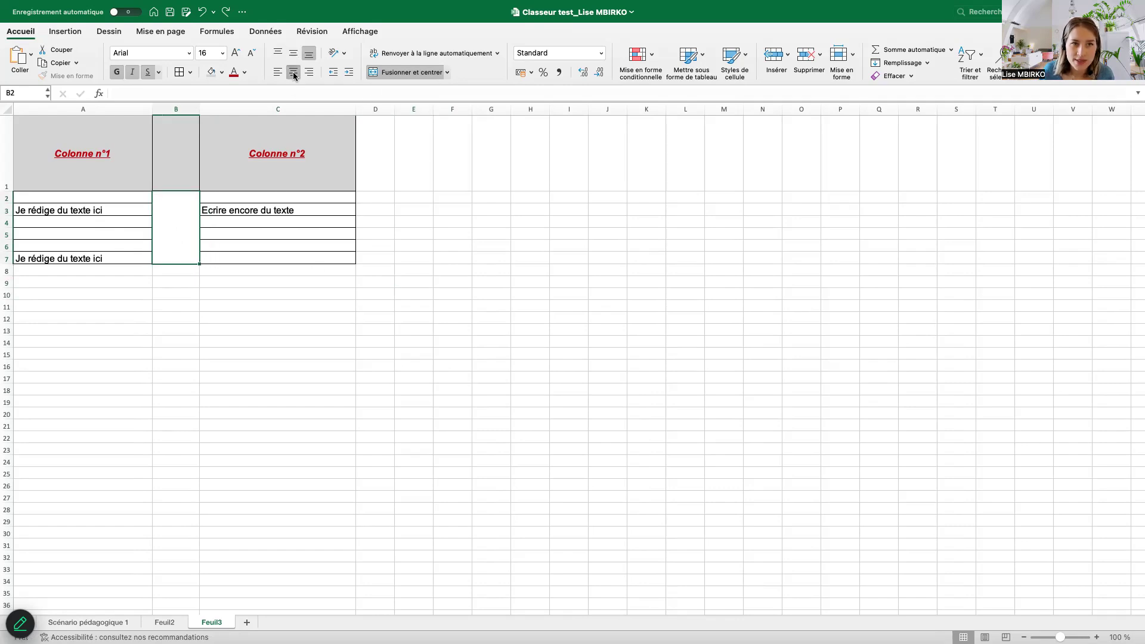
# Enter the text "1ère étape : créer un tableau." in the merged cell B2:B7.
pyautogui.doubleClick(174, 201)
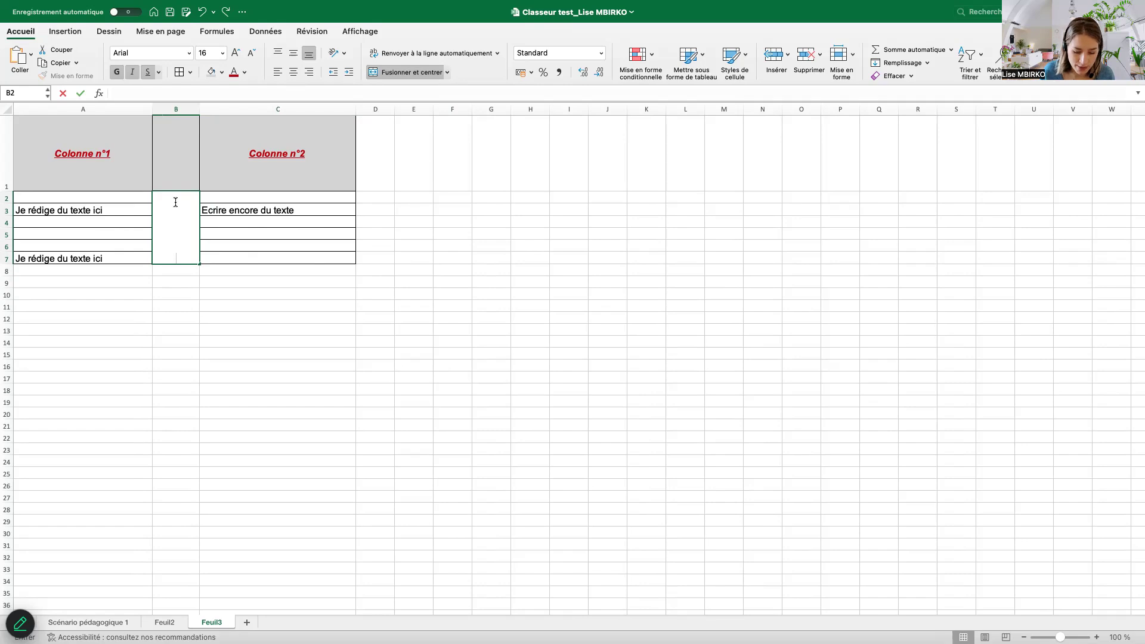
pyautogui.write('1è')
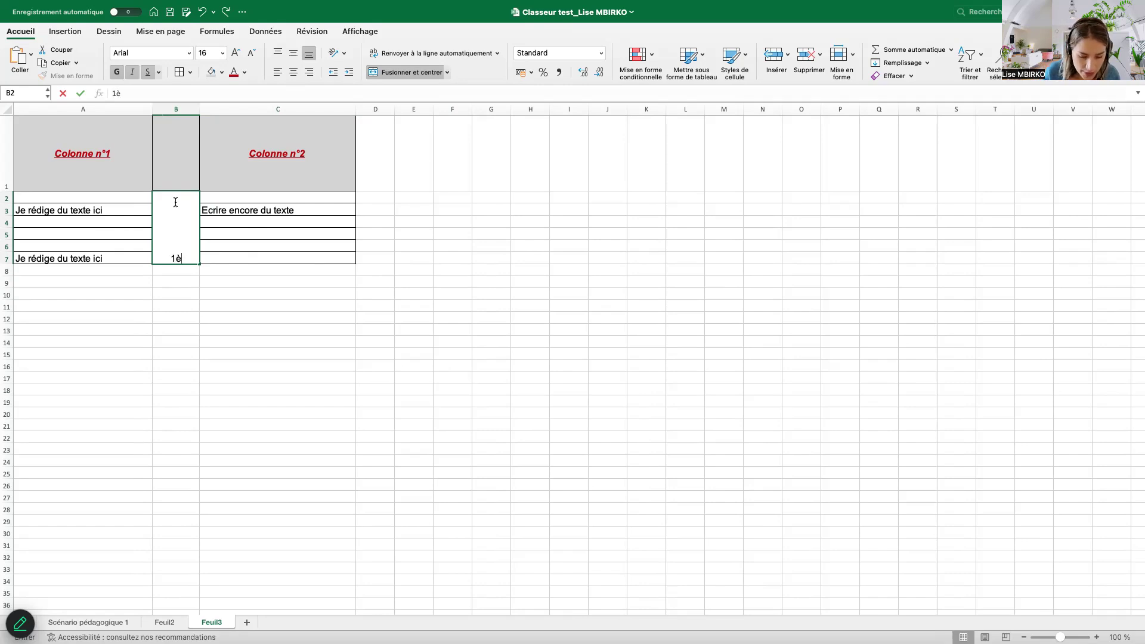
pyautogui.write('re étape')
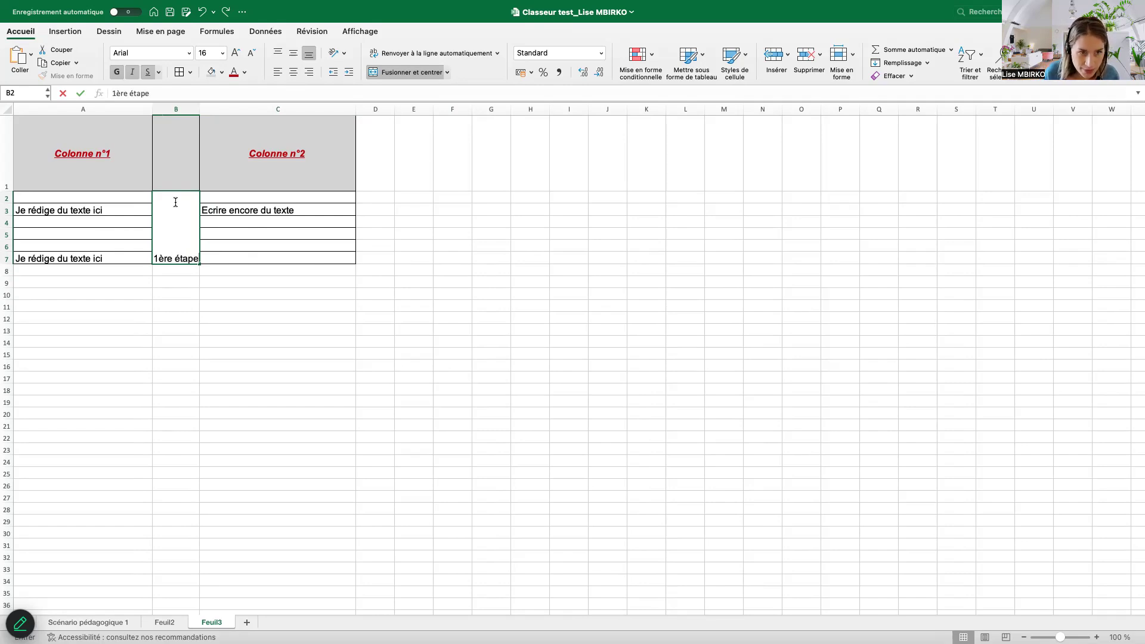
pyautogui.write(' :')
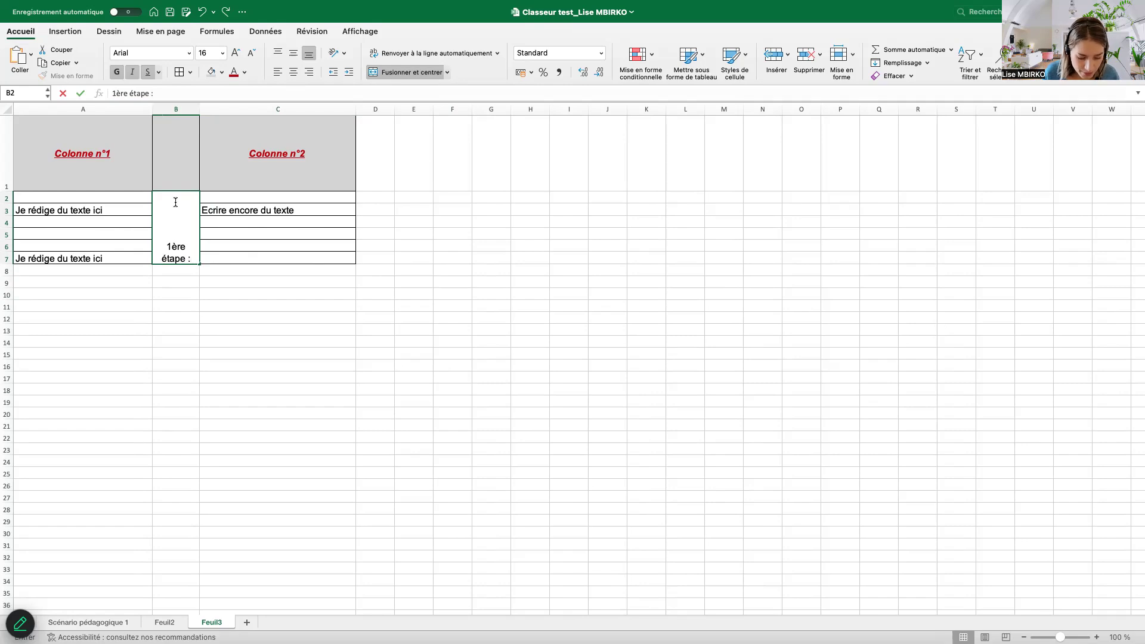
pyautogui.write(' crée')
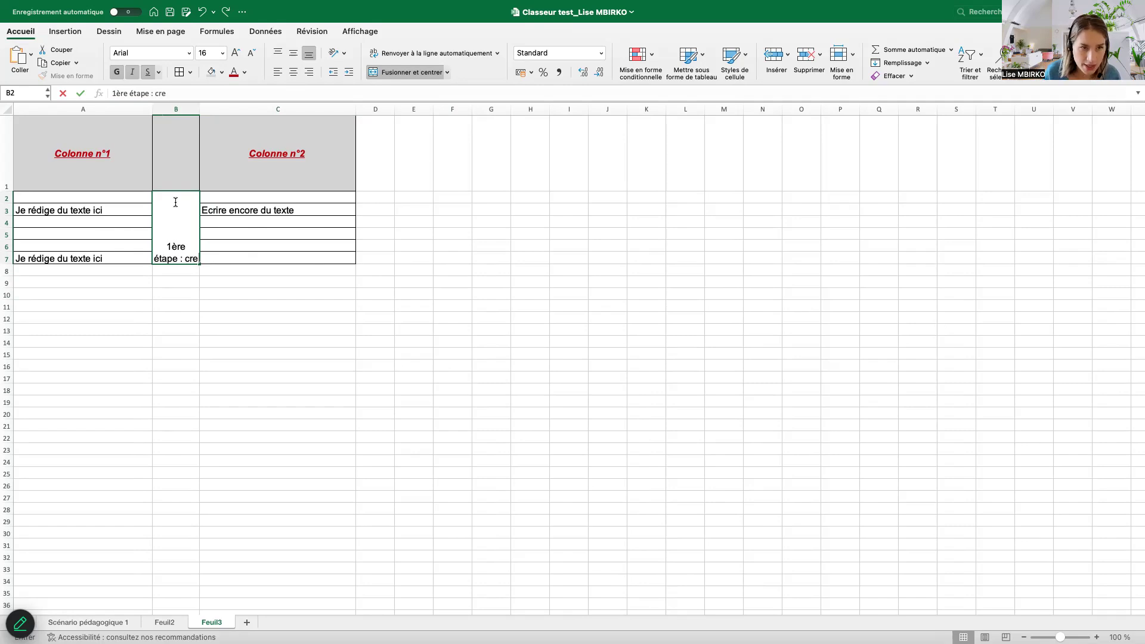
pyautogui.write('r un')
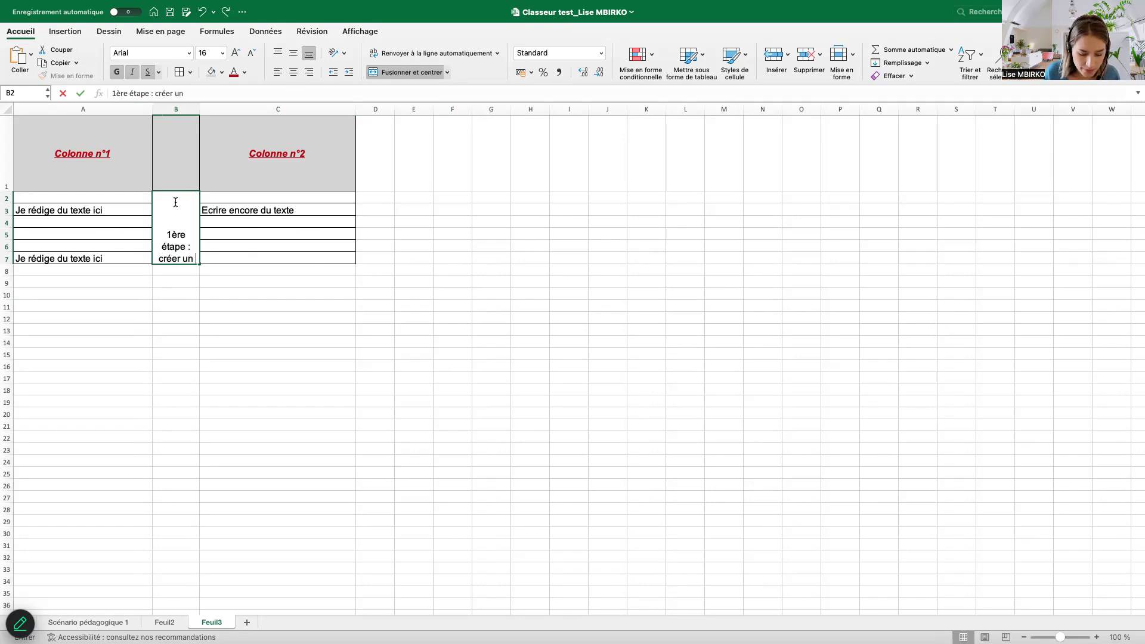
pyautogui.write(' tableau;')
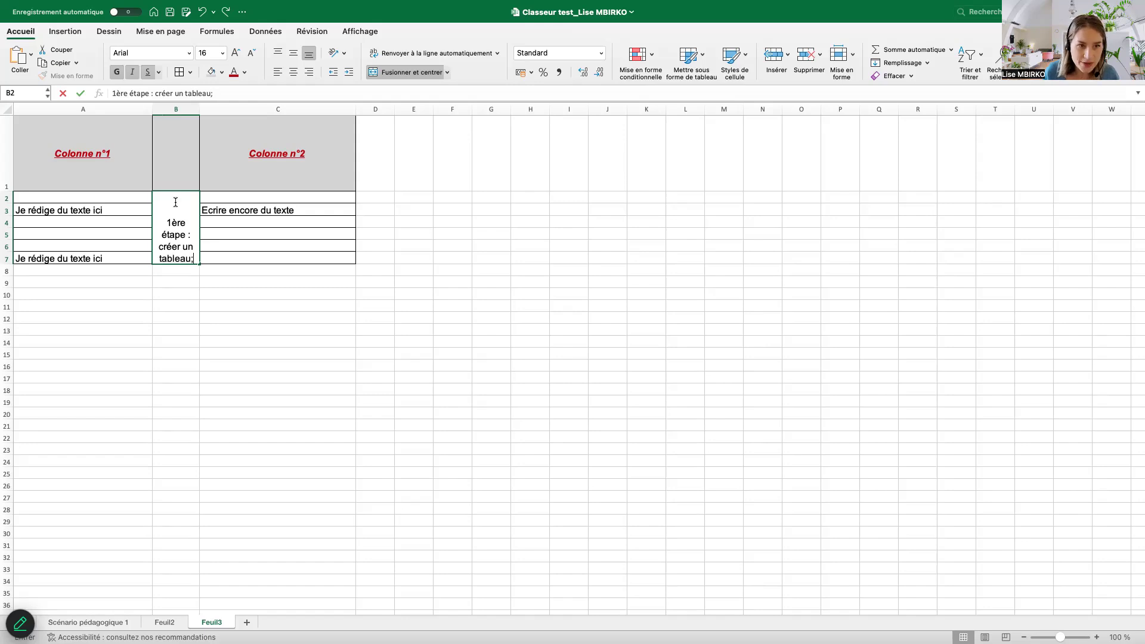
pyautogui.press('BackSpace')
pyautogui.write('.')
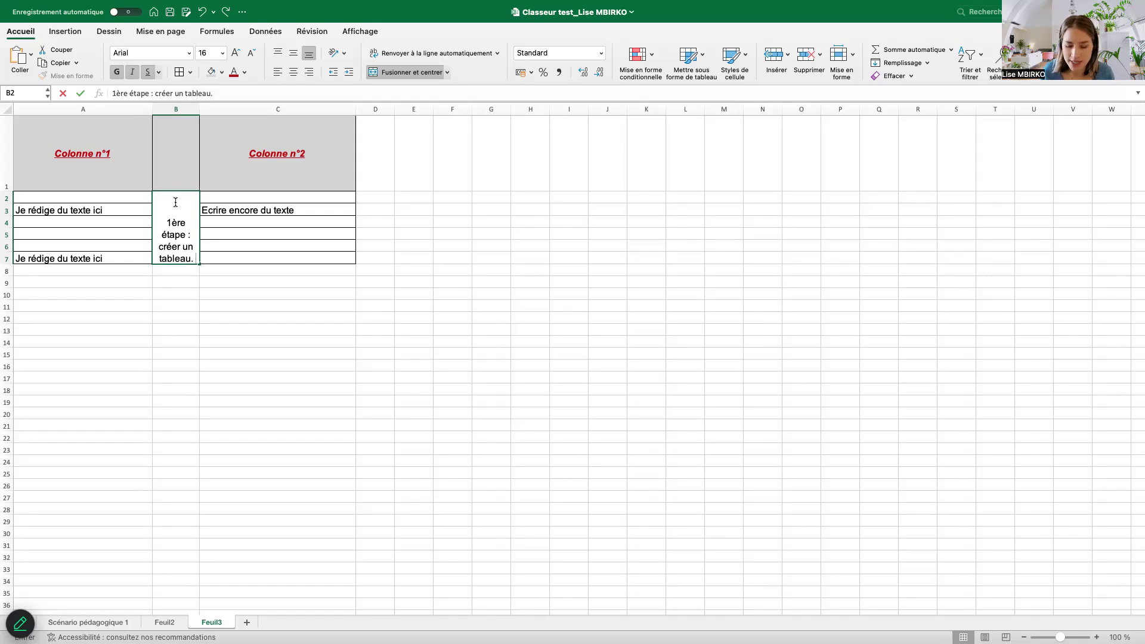
pyautogui.press('Return')
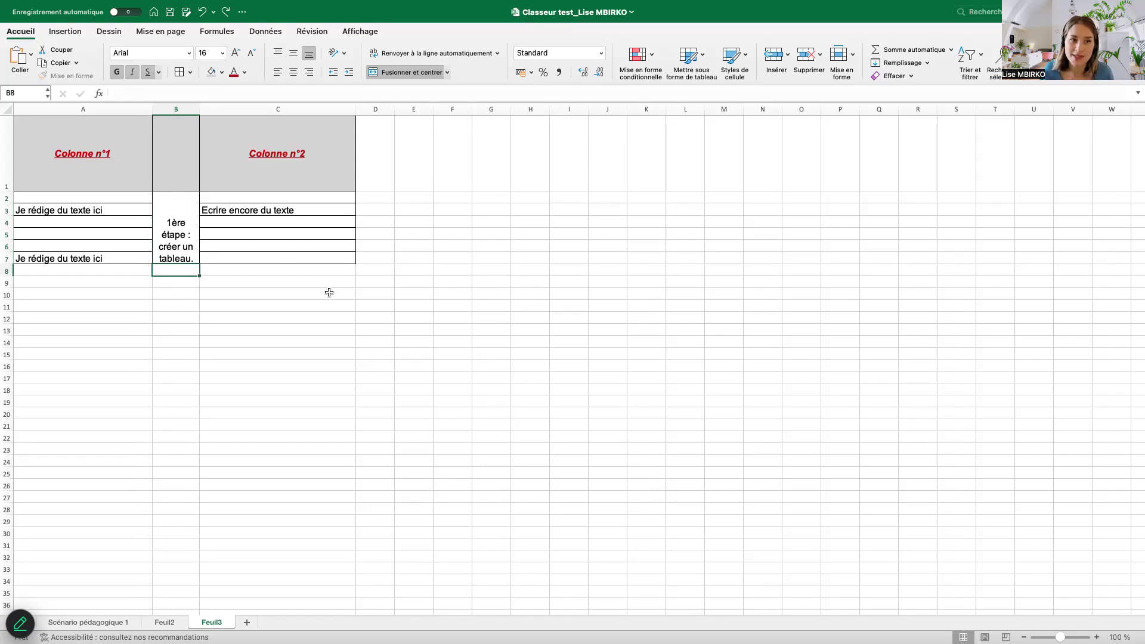
# Overwrite the text of the merged cell B2:B7 with "ss" and undo the overwrite.
pyautogui.click(179, 222)
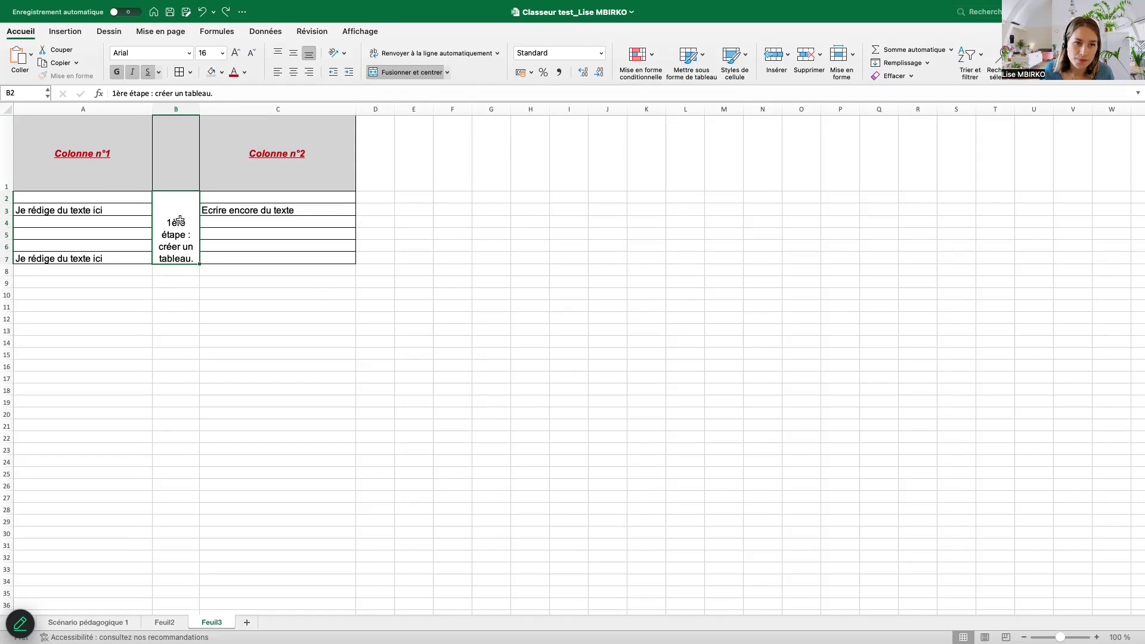
pyautogui.doubleClick(197, 261)
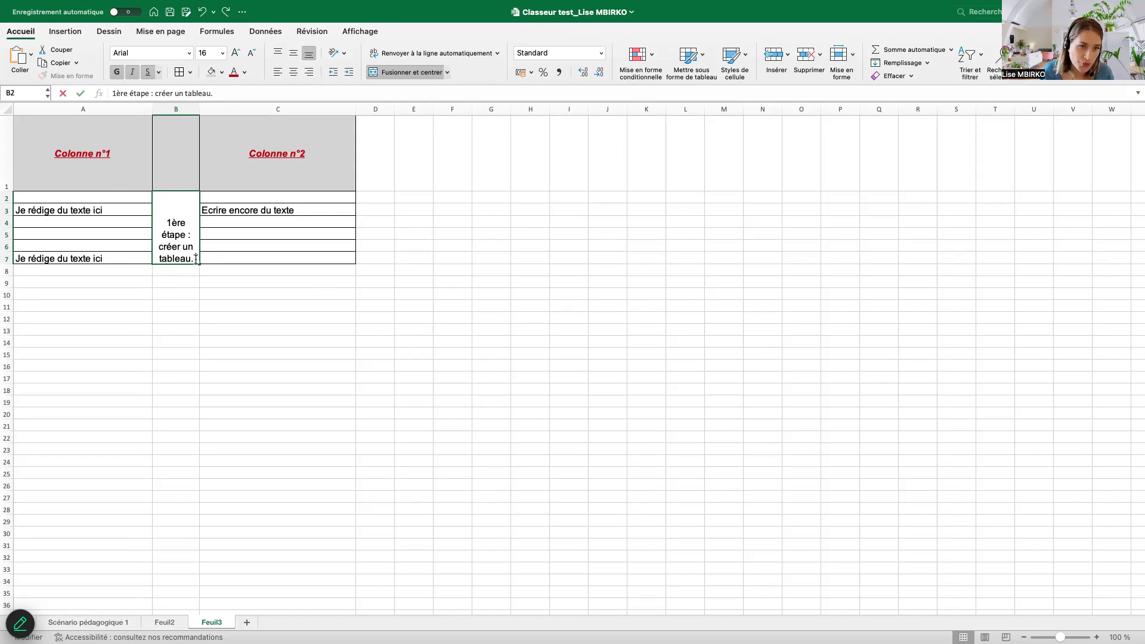
pyautogui.click(209, 289)
pyautogui.click(182, 233)
pyautogui.write('ss')
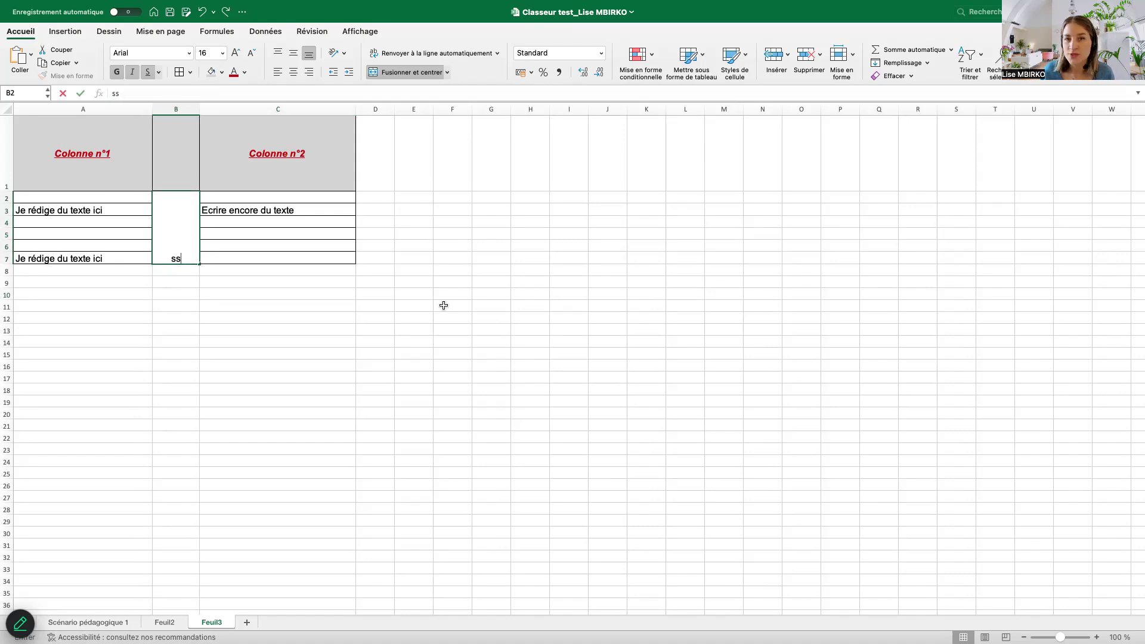
pyautogui.click(444, 306)
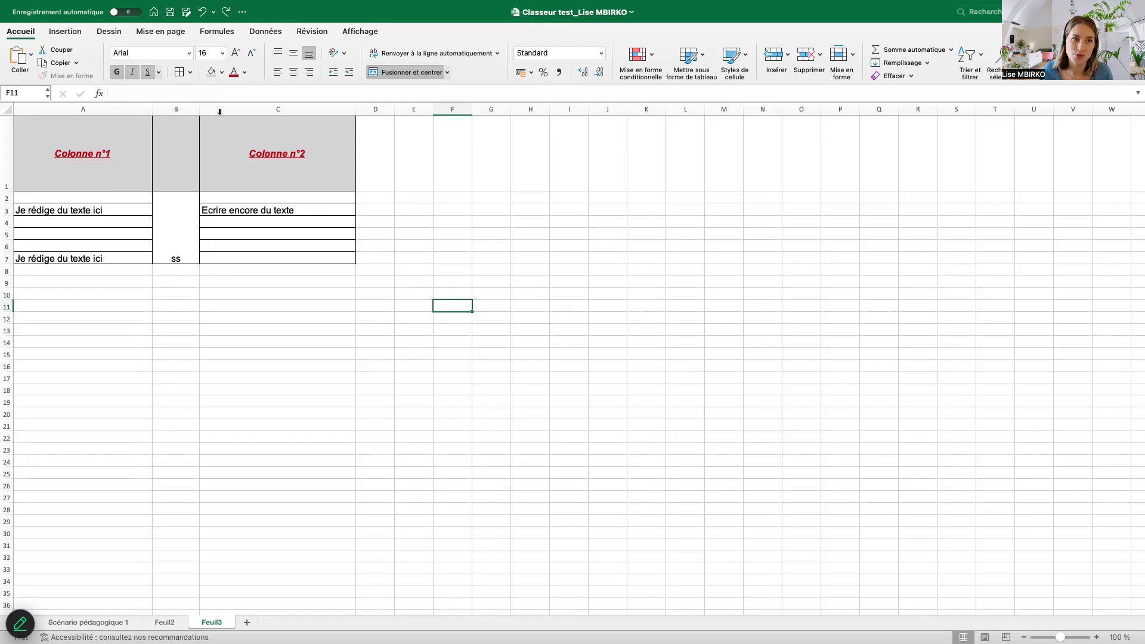
pyautogui.click(202, 13)
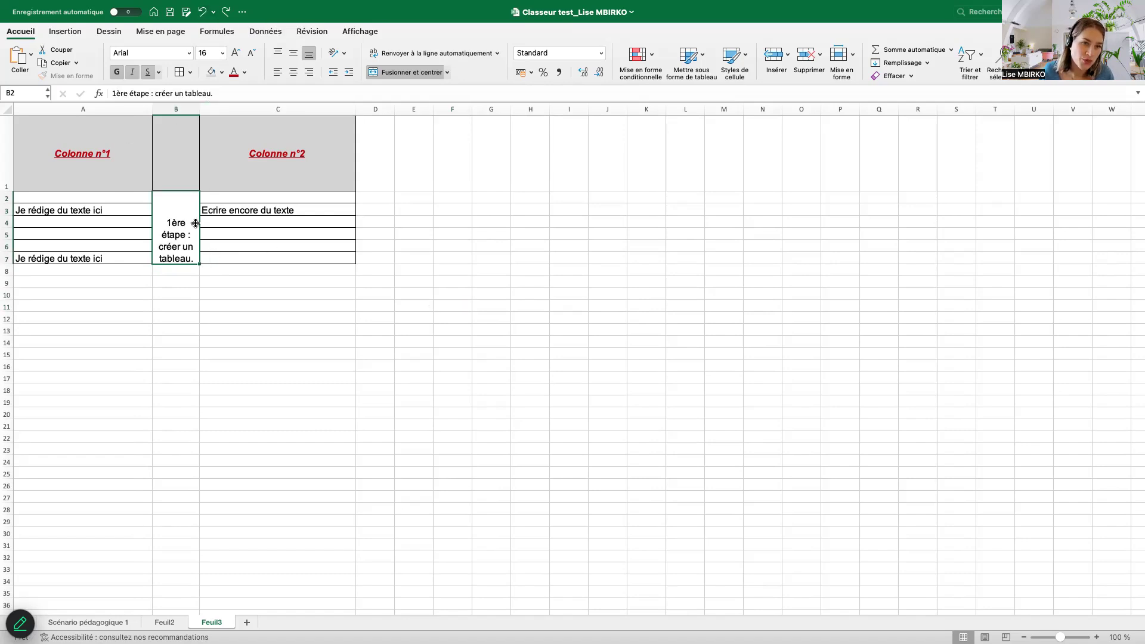
# Try to add a line break and "2è" after the existing text of the merged cell B2:B7, and cancel the edit.
pyautogui.doubleClick(192, 248)
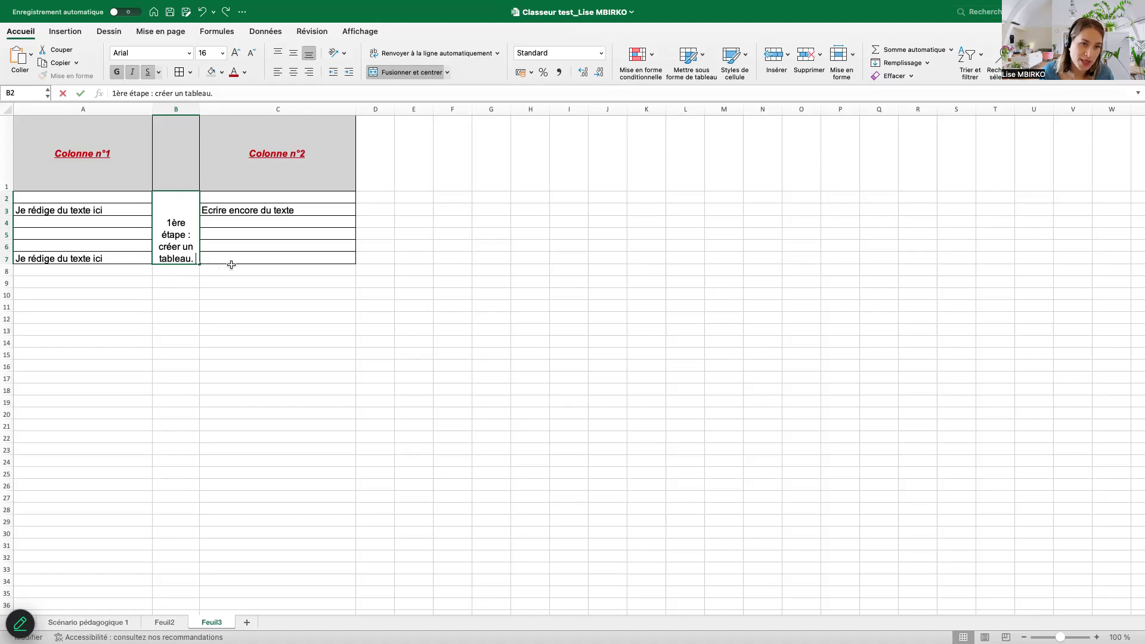
pyautogui.click(452, 235)
pyautogui.click(491, 235)
pyautogui.click(175, 239)
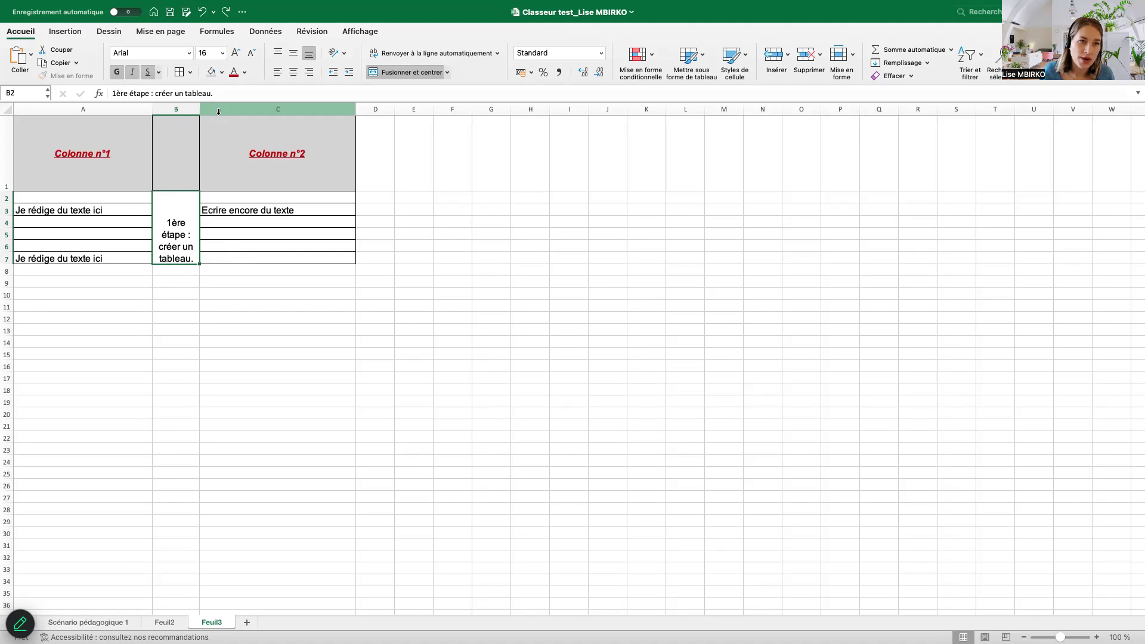
pyautogui.click(230, 94)
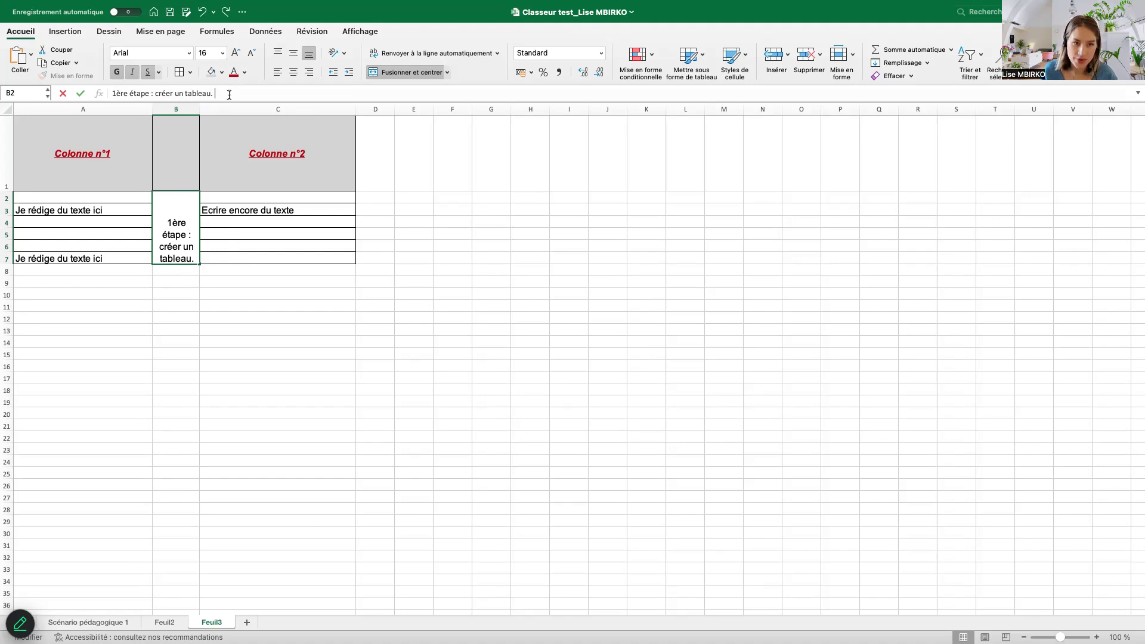
pyautogui.hotkey('alt', 'Return')
pyautogui.write('2è')
pyautogui.press('BackSpace')
pyautogui.press('BackSpace')
pyautogui.write('2è')
pyautogui.press('BackSpace')
pyautogui.press('BackSpace')
pyautogui.press('BackSpace')
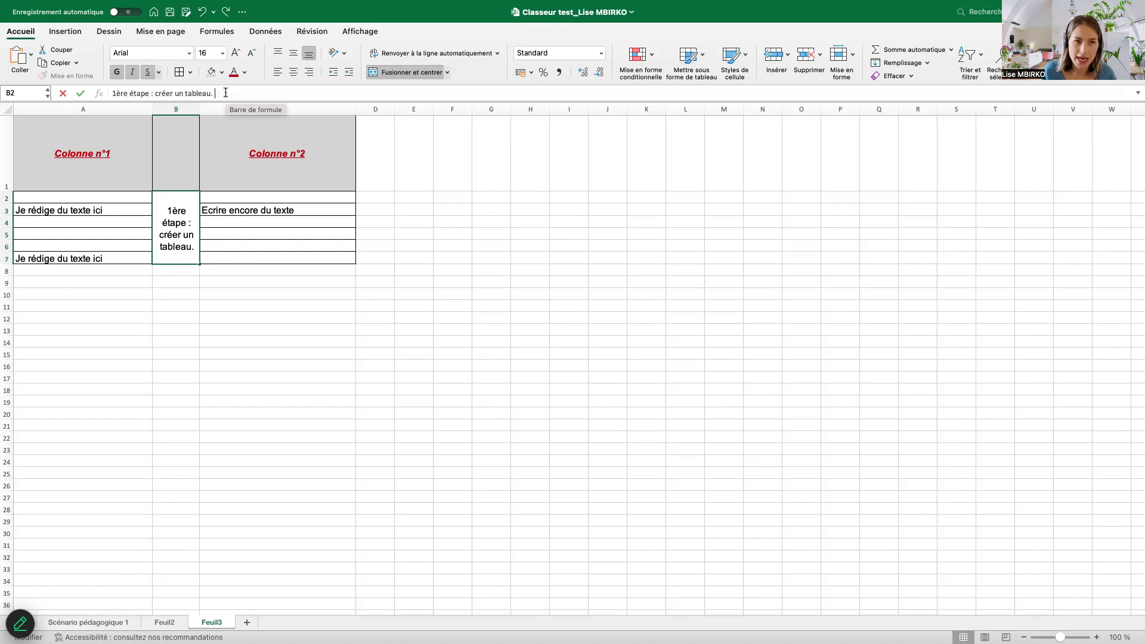
pyautogui.press('Escape')
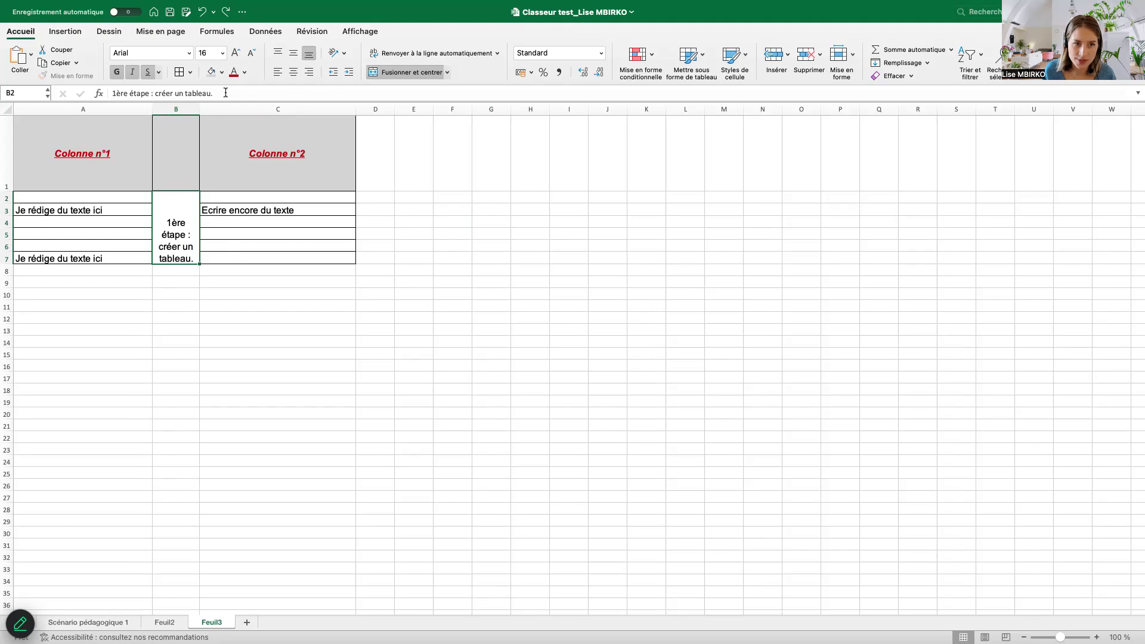
# Replace the content of the merged cell B2:B7 with "2e étape" and undo the replacement.
pyautogui.write('2e étape')
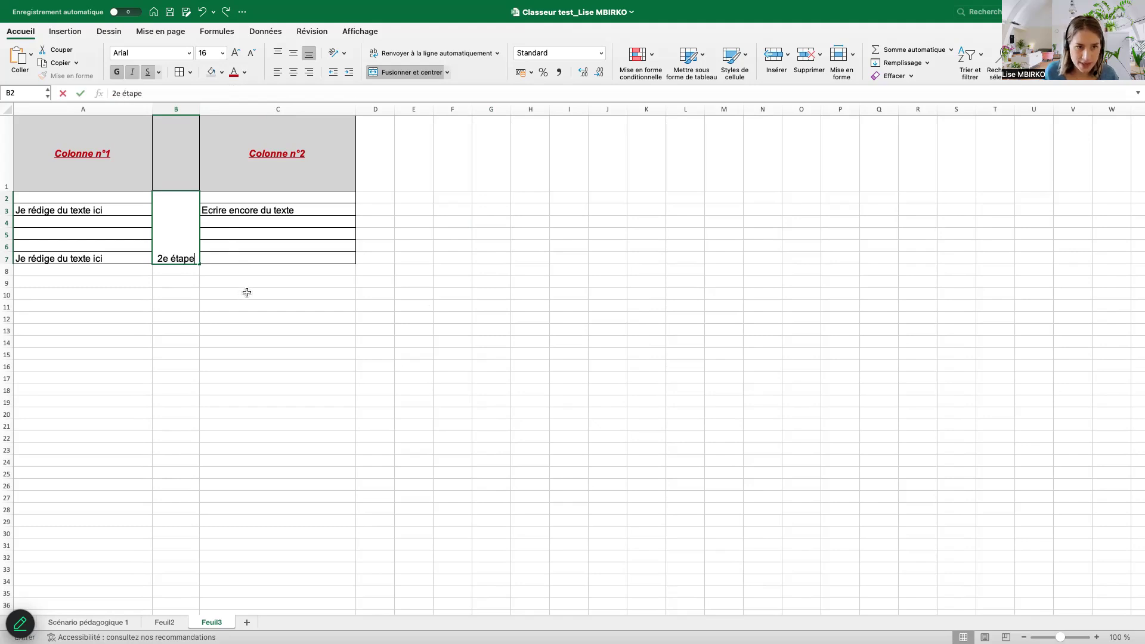
pyautogui.press('Return')
pyautogui.click(251, 305)
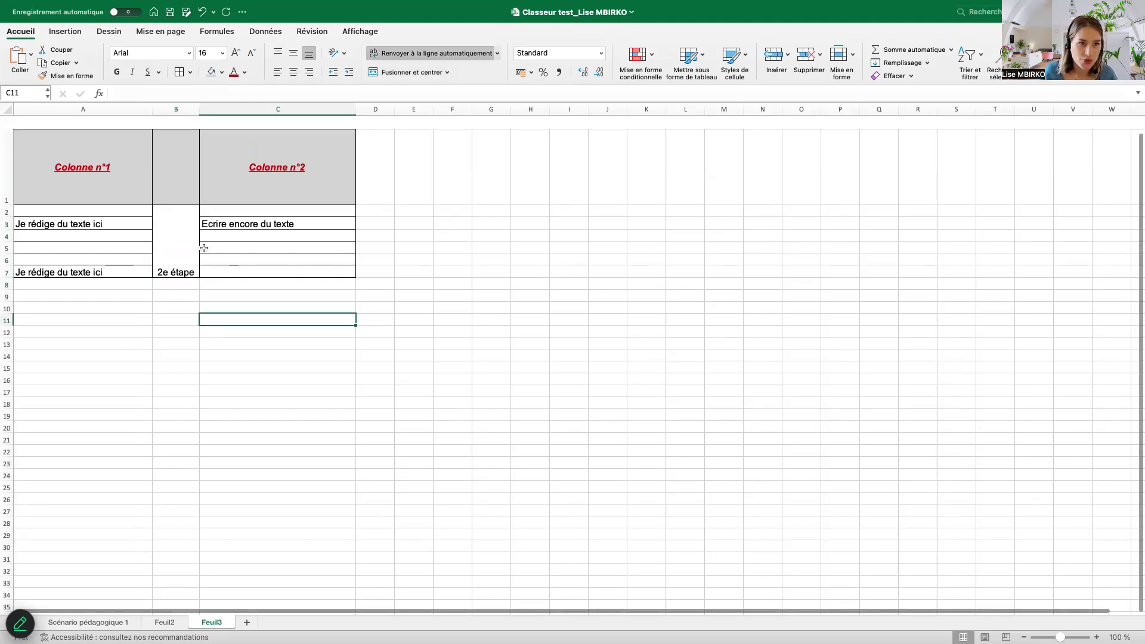
pyautogui.click(203, 11)
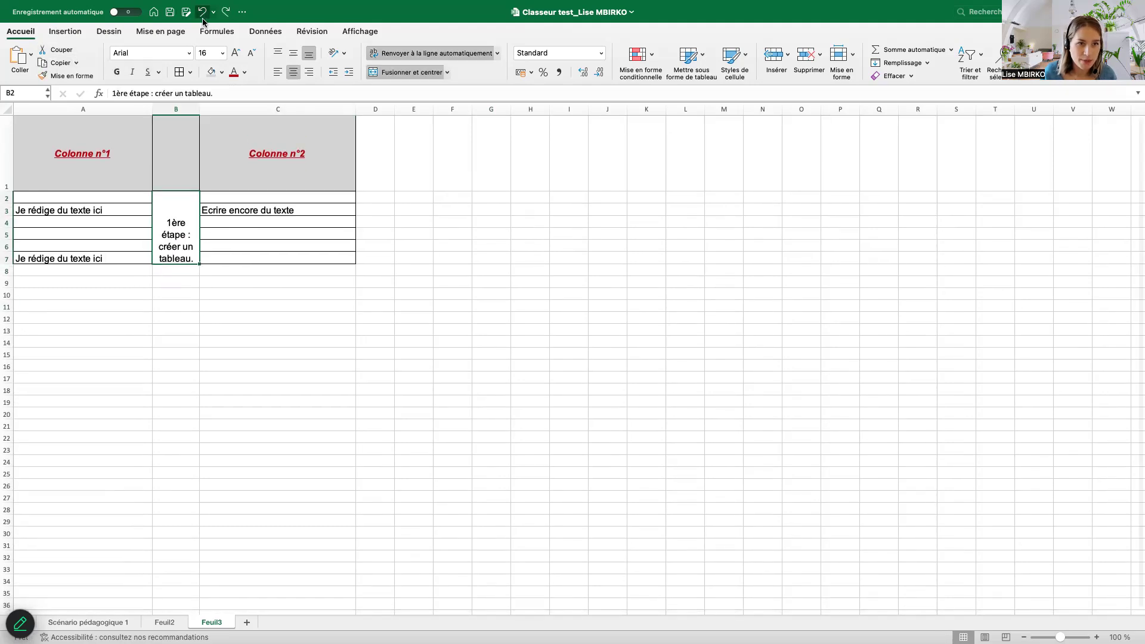
# Add a blank line and "2e étape : mettre en forme le tableau" below the existing text inside the merged cell B2:B7.
pyautogui.doubleClick(192, 256)
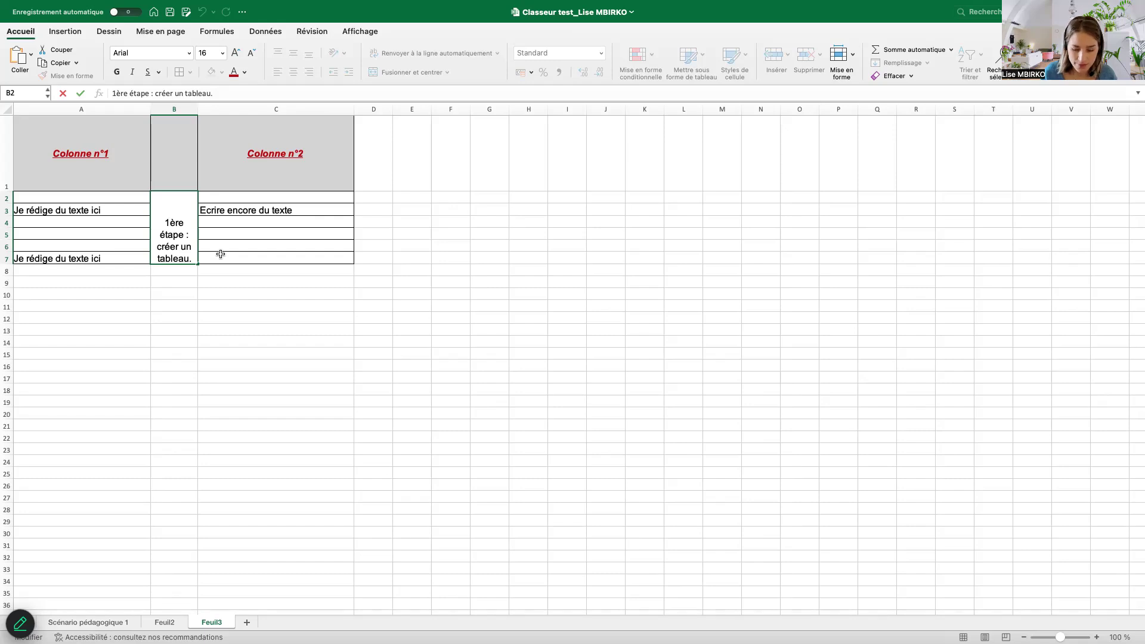
pyautogui.press('BackSpace')
pyautogui.write('.')
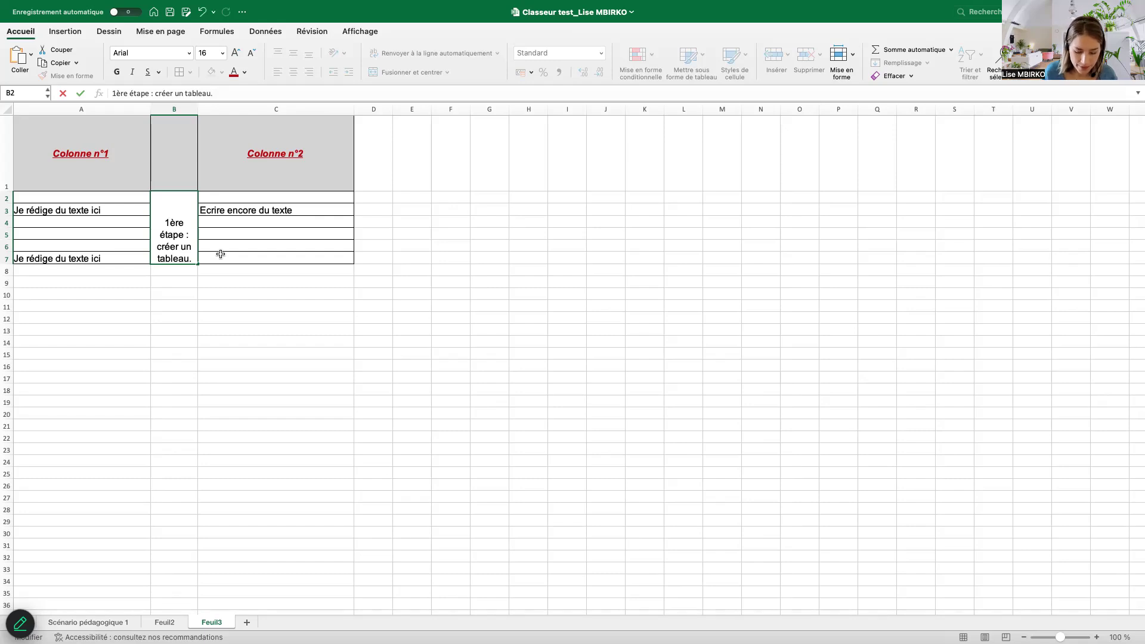
pyautogui.hotkey('alt', 'Return')
pyautogui.hotkey('alt', 'Return')
pyautogui.write('2e éta')
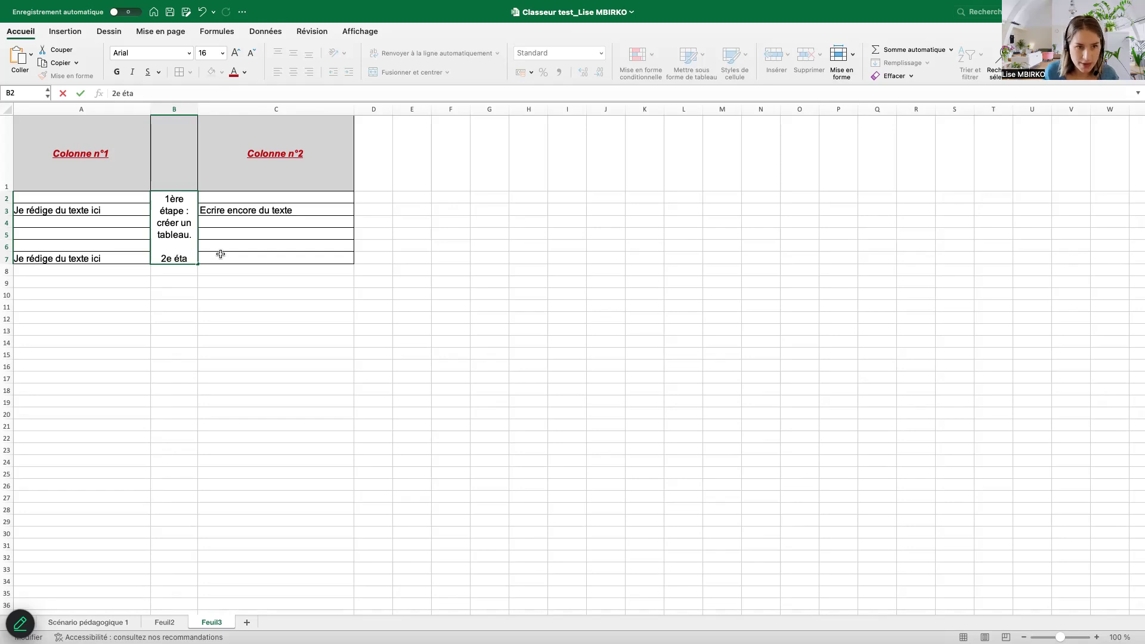
pyautogui.write('pe : me')
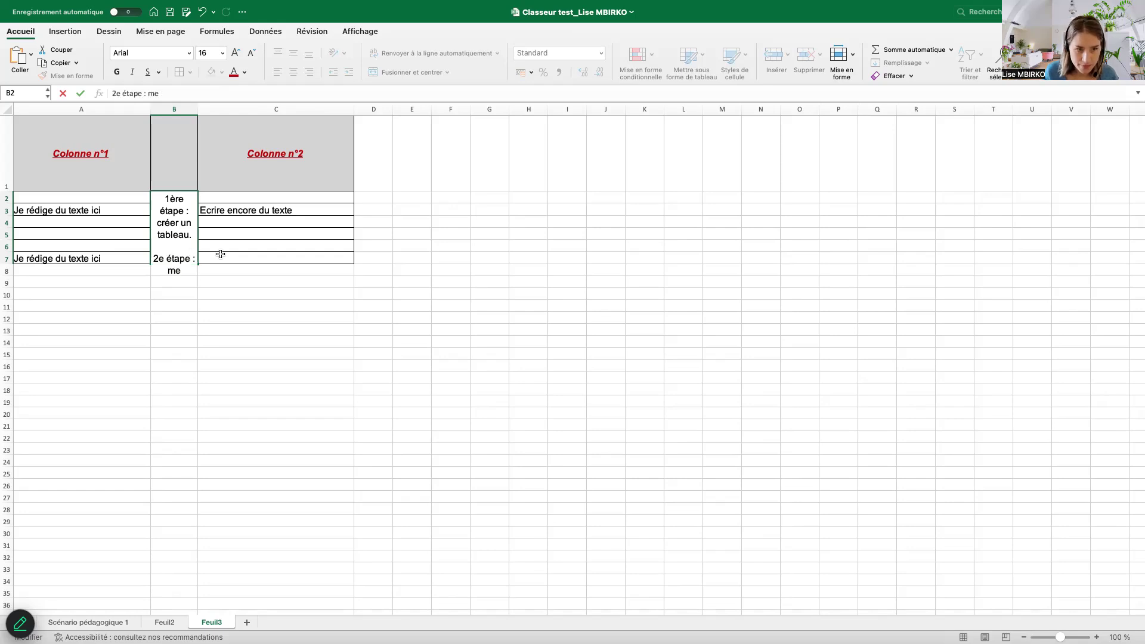
pyautogui.write('ttre en forme')
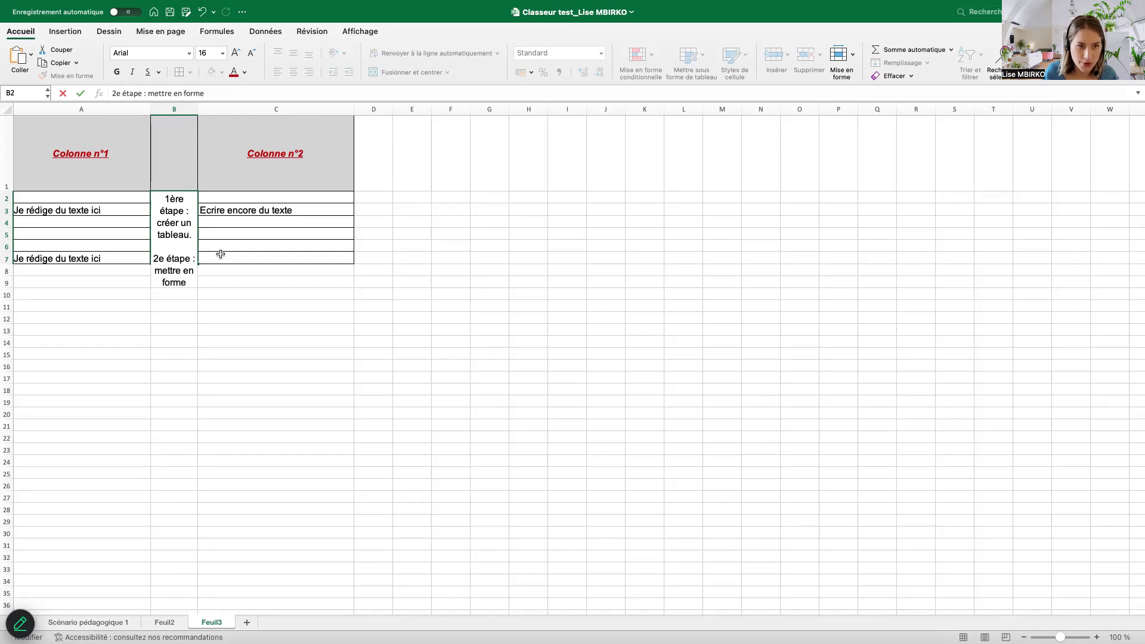
pyautogui.write(' le tableau.')
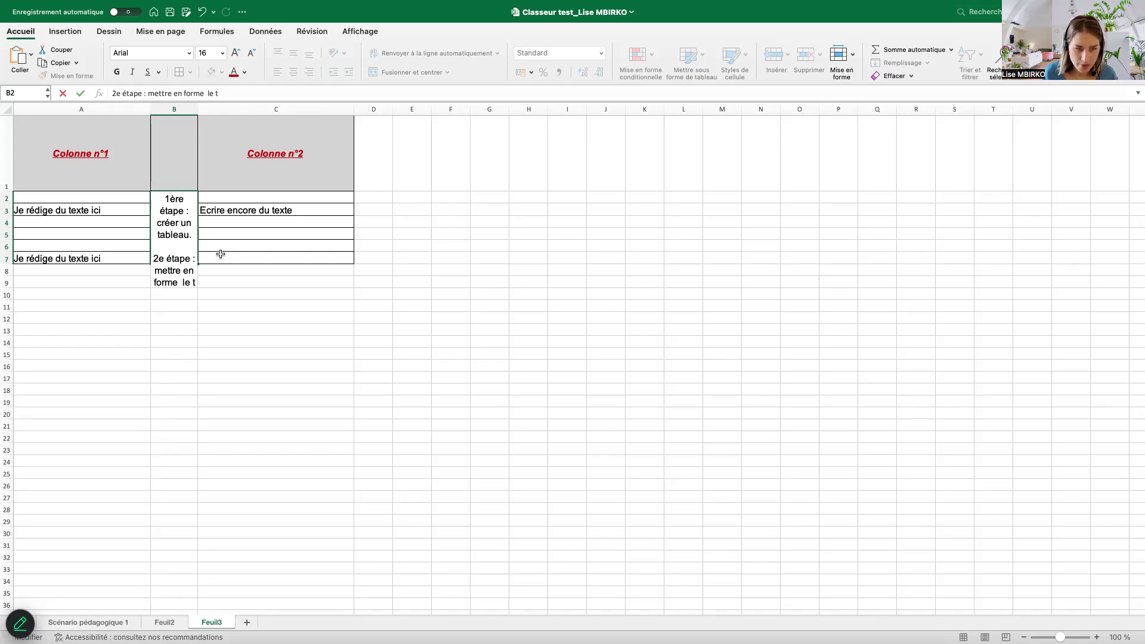
pyautogui.press('Return')
pyautogui.click(345, 375)
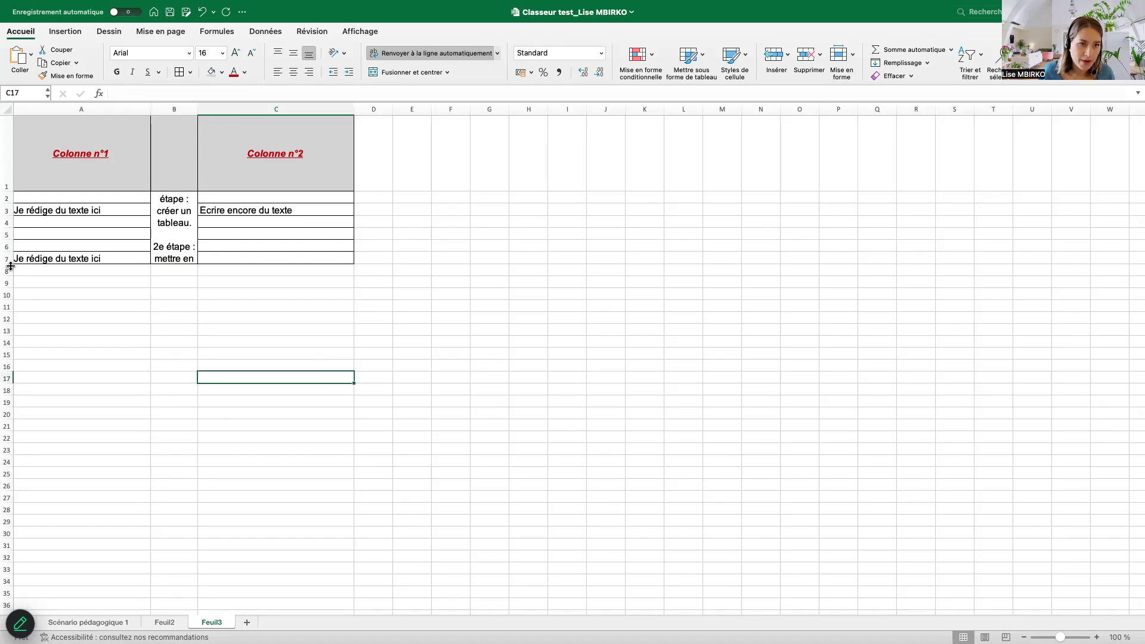
# Increase the height of row 7 until the merged cell B2:B7 is tall enough for both paragraphs.
pyautogui.moveTo(11, 266); pyautogui.dragTo(7, 282)
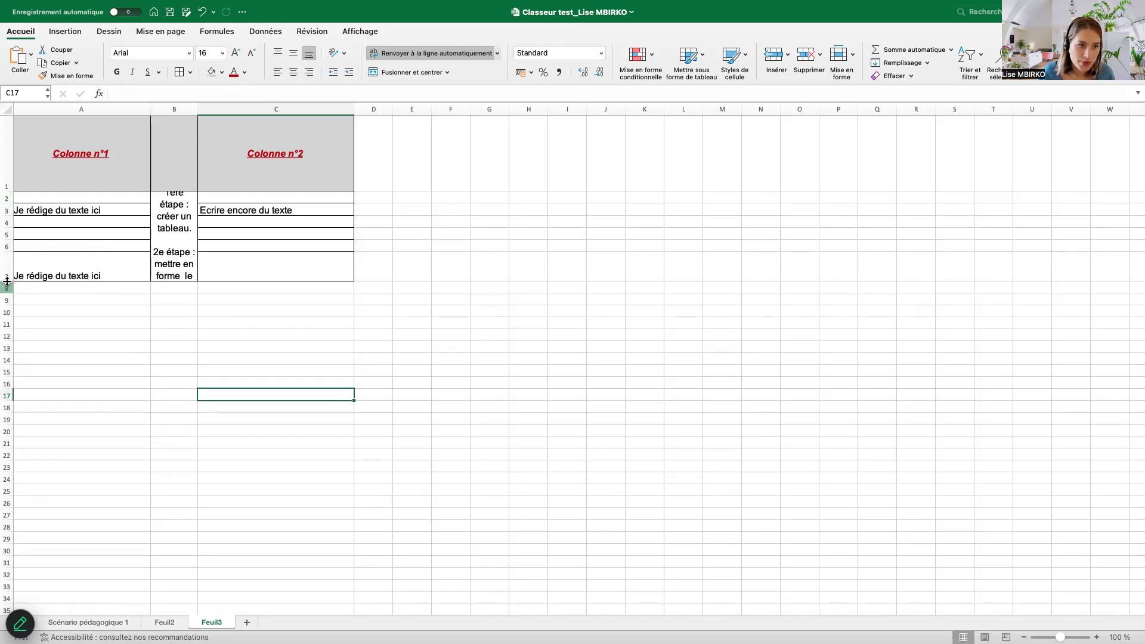
pyautogui.moveTo(7, 281); pyautogui.dragTo(7, 304)
pyautogui.click(213, 384)
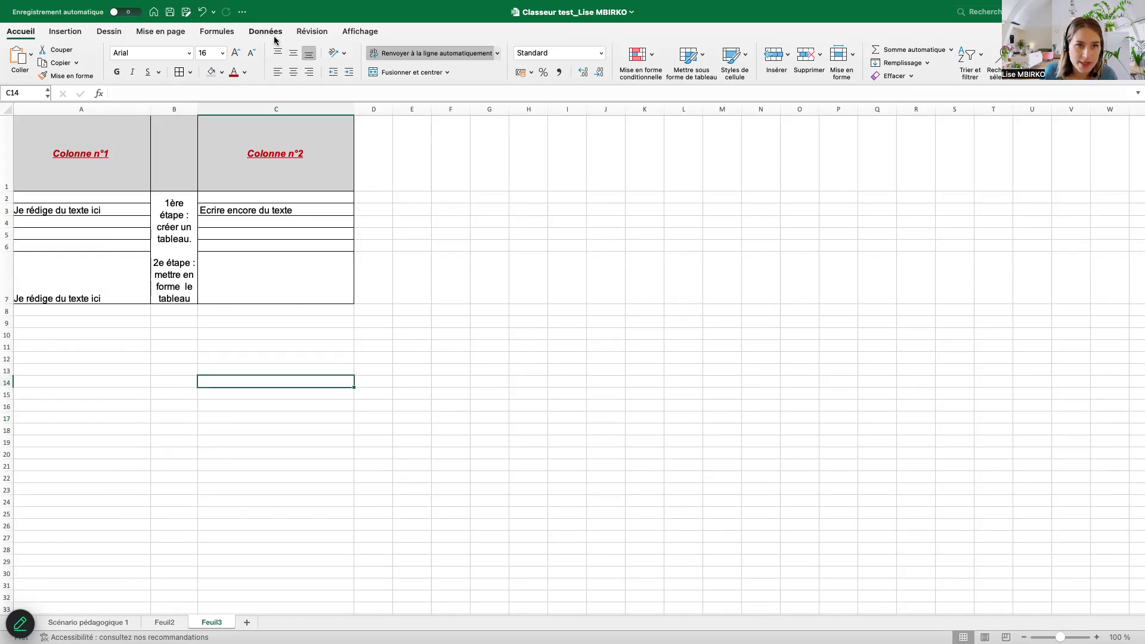
# Set the page orientation of sheet Feuil3 to landscape (Paysage).
pyautogui.click(65, 32)
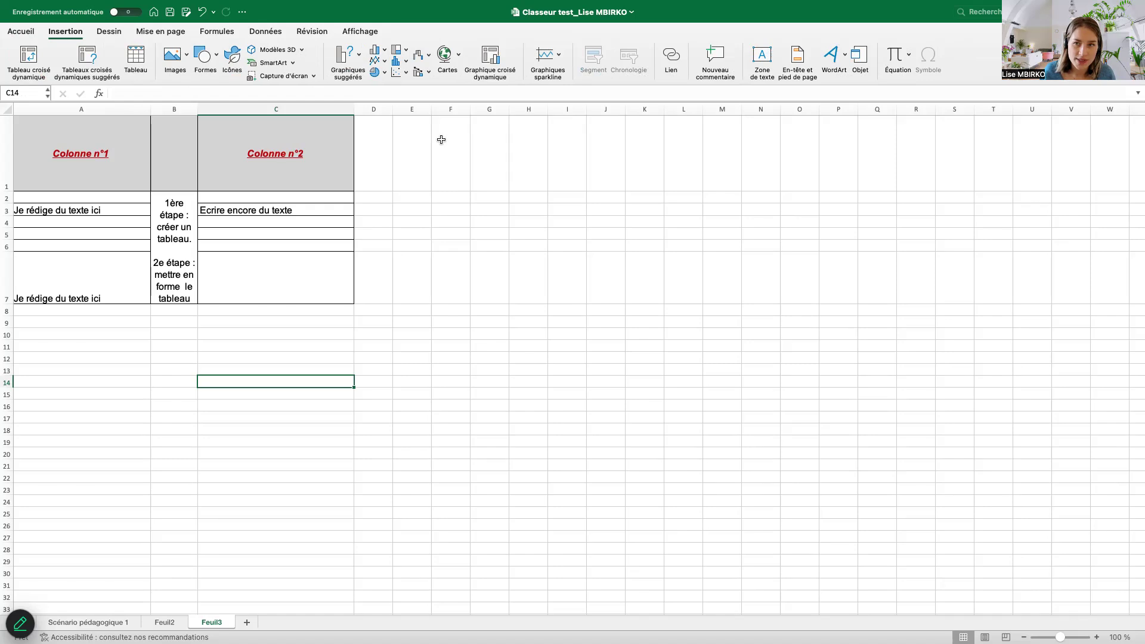
pyautogui.click(117, 31)
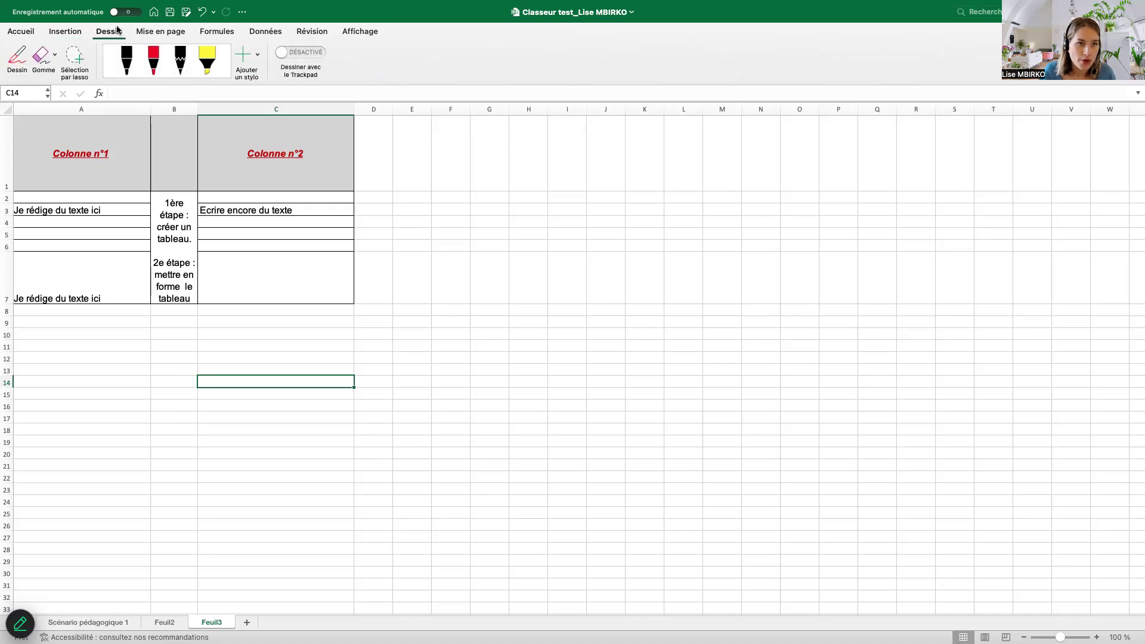
pyautogui.click(179, 34)
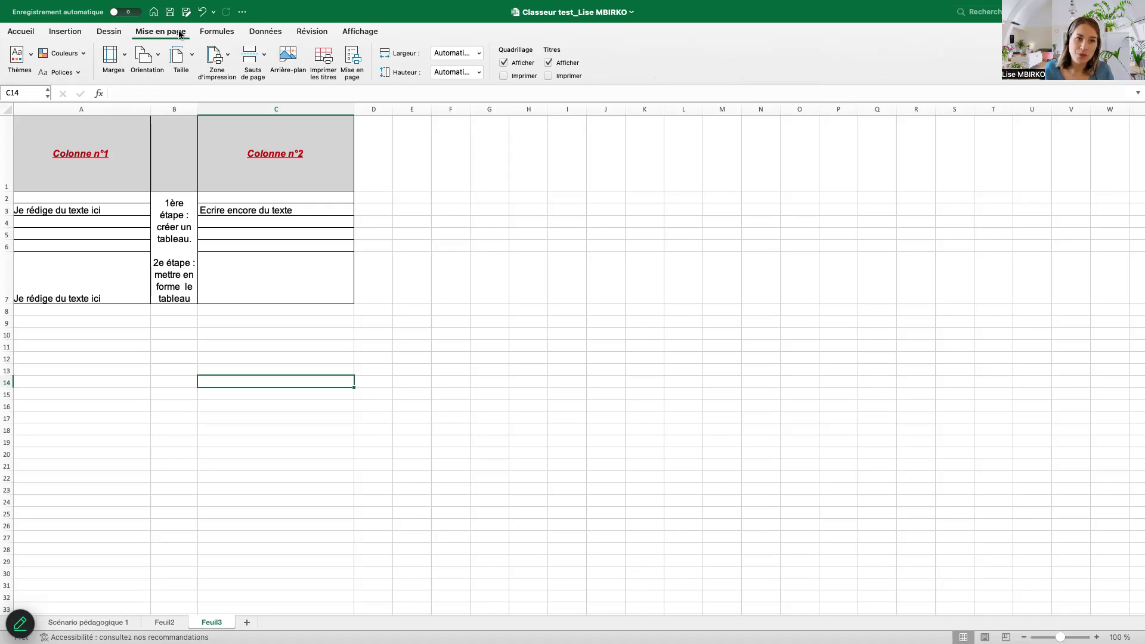
pyautogui.click(158, 55)
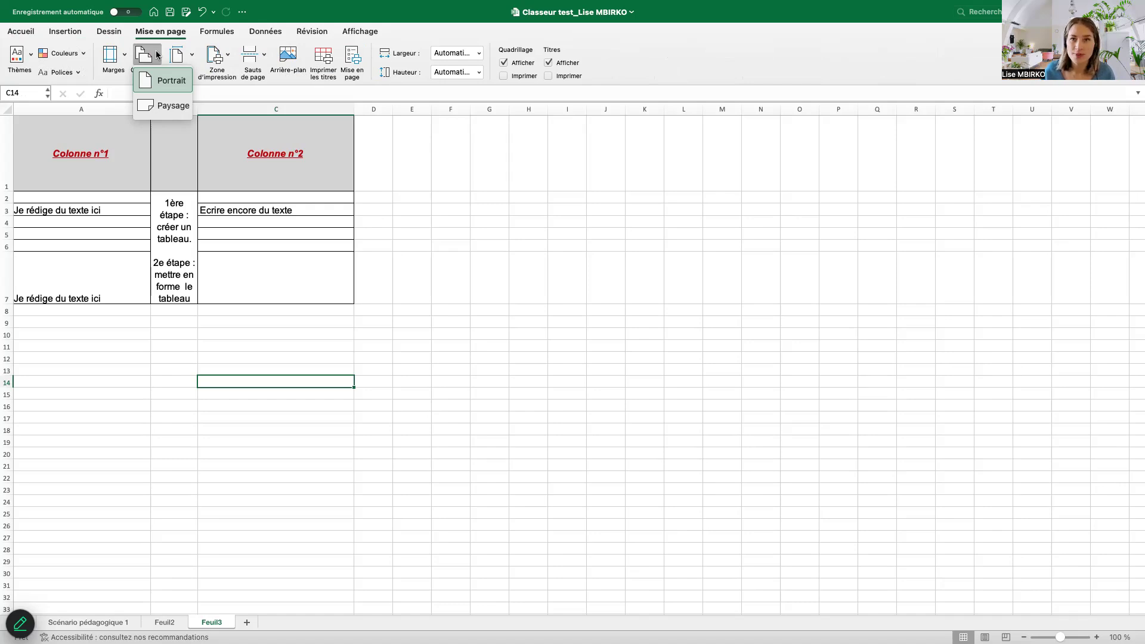
pyautogui.click(171, 107)
pyautogui.click(479, 187)
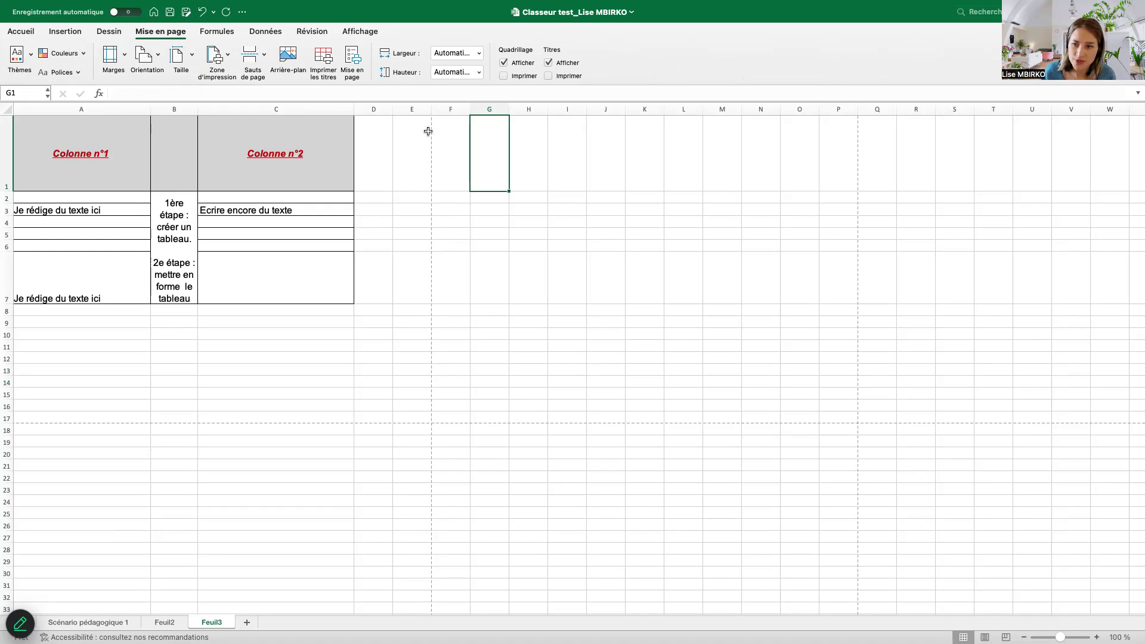
pyautogui.hscroll(-1, 455, 219)
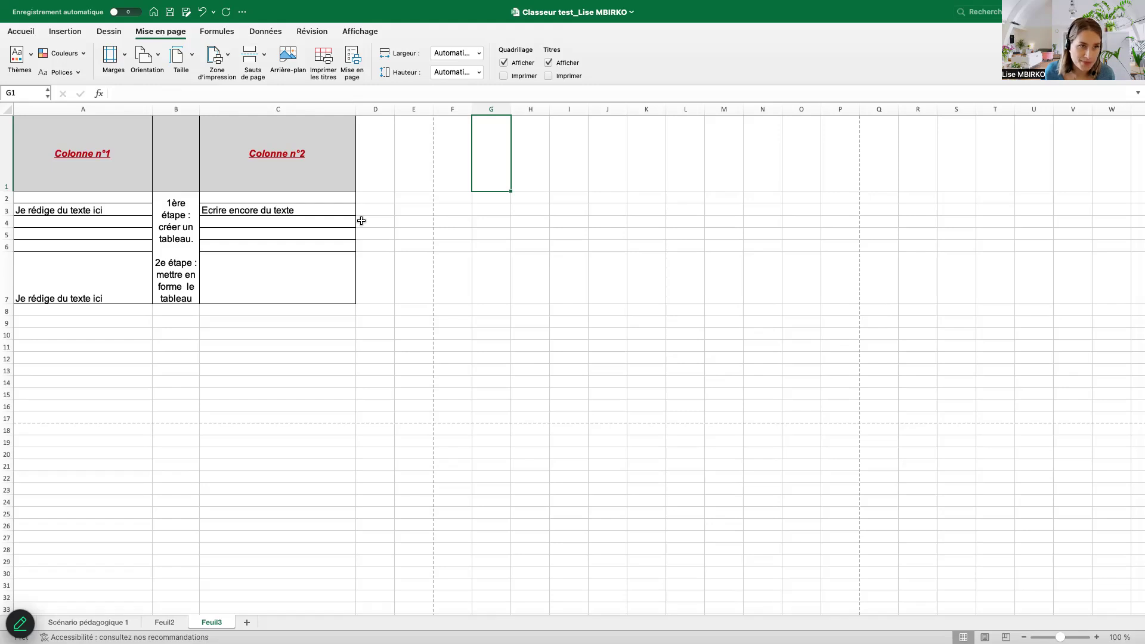
# Try to copy the formatting of header cell A1 onto the merged cell B2:B7, and undo it.
pyautogui.click(27, 34)
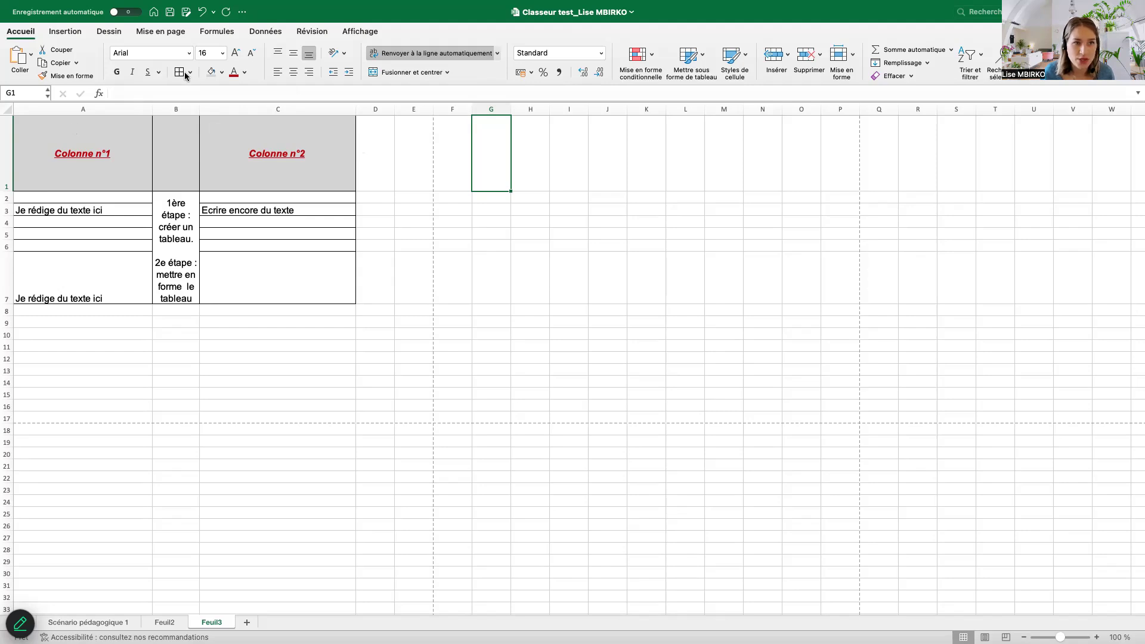
pyautogui.click(215, 322)
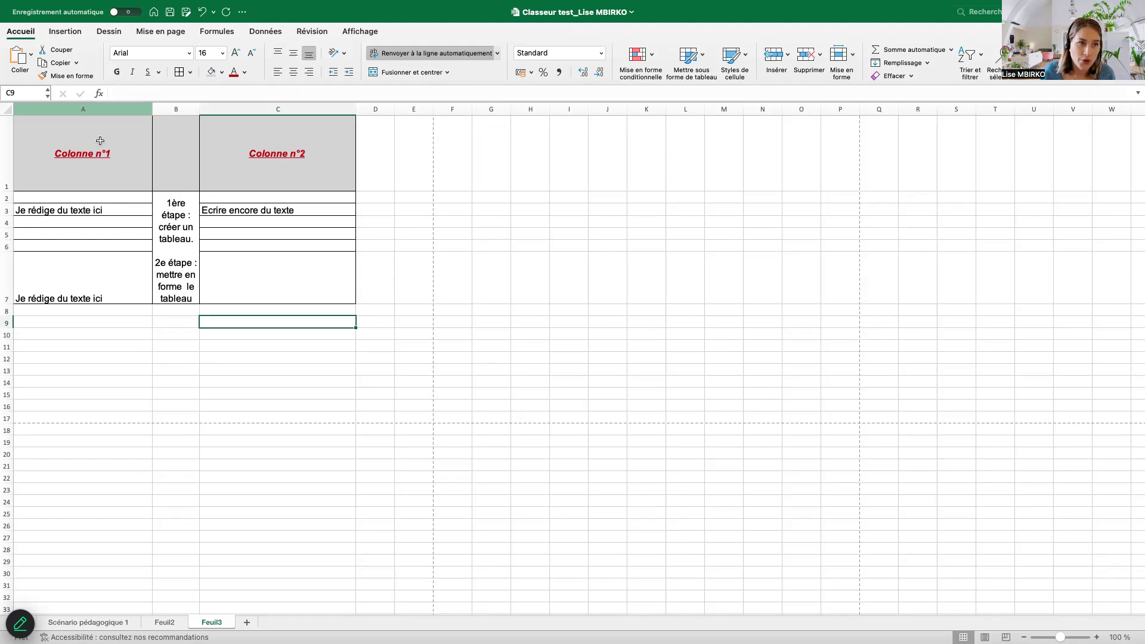
pyautogui.click(127, 147)
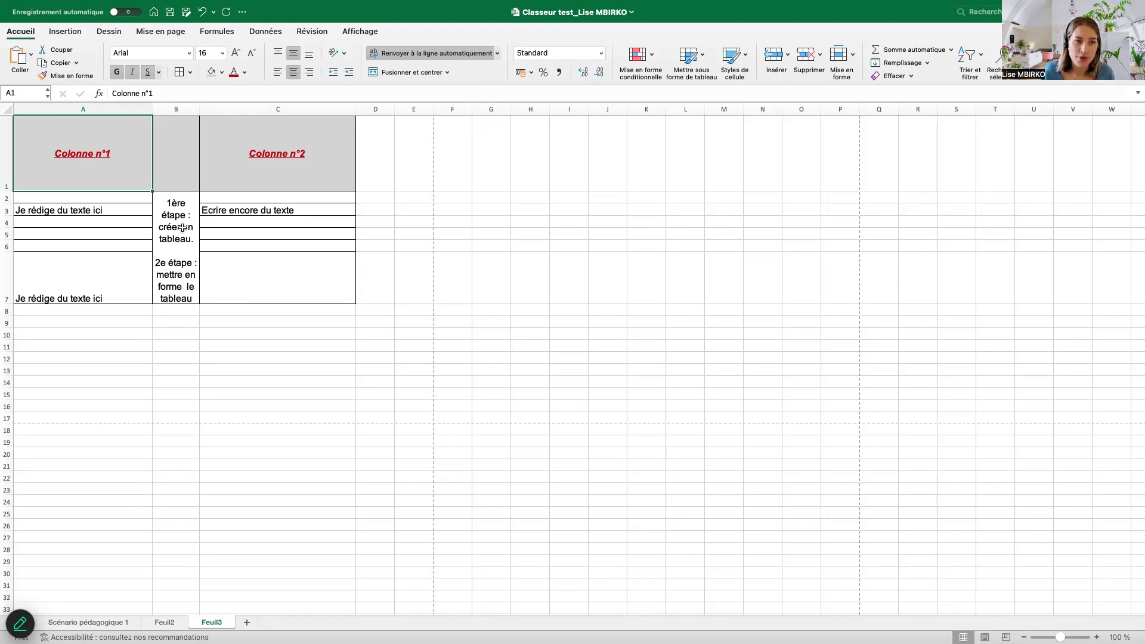
pyautogui.click(184, 293)
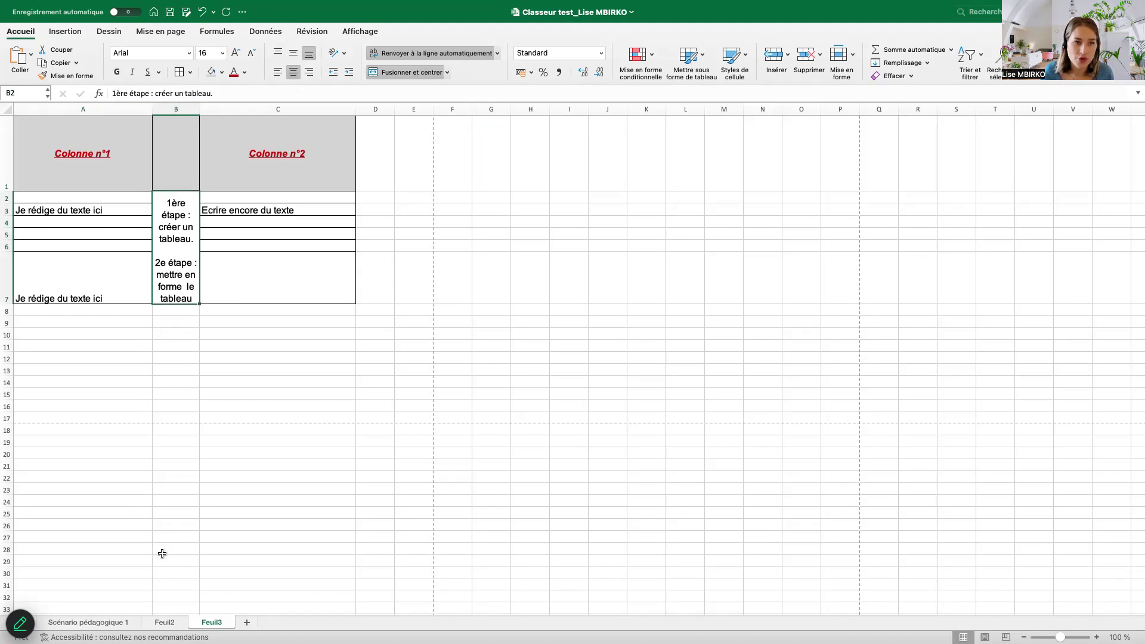
pyautogui.click(63, 126)
pyautogui.click(71, 76)
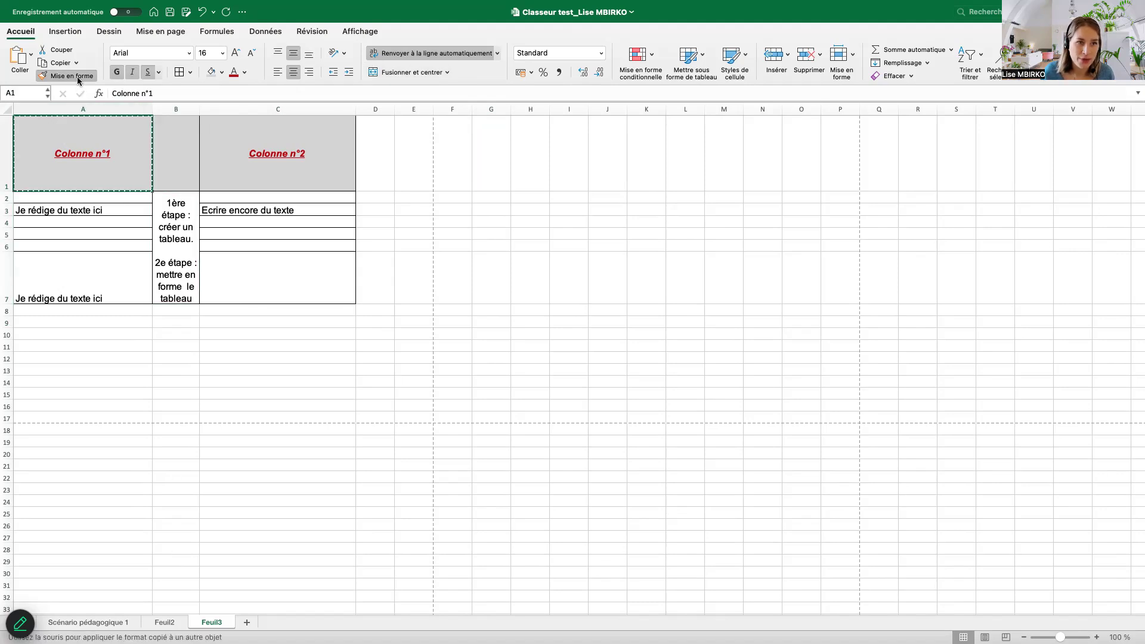
pyautogui.click(184, 225)
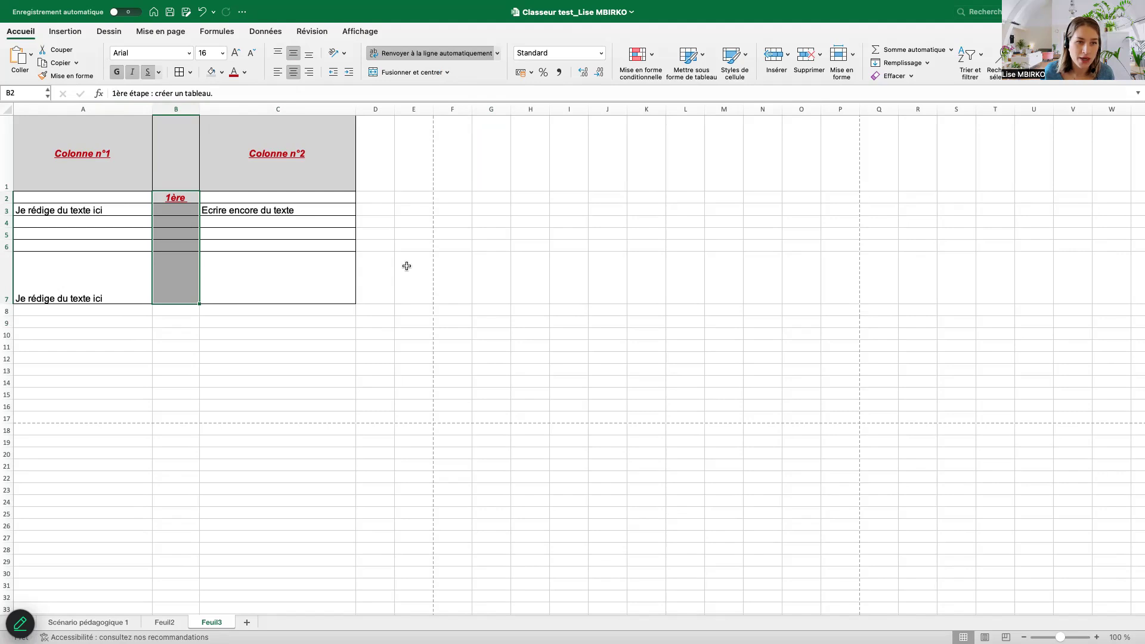
pyautogui.click(203, 13)
# Copy the formatting of header cell A1 onto cell C3 containing "Ecrire encore du texte".
pyautogui.click(90, 136)
pyautogui.click(66, 76)
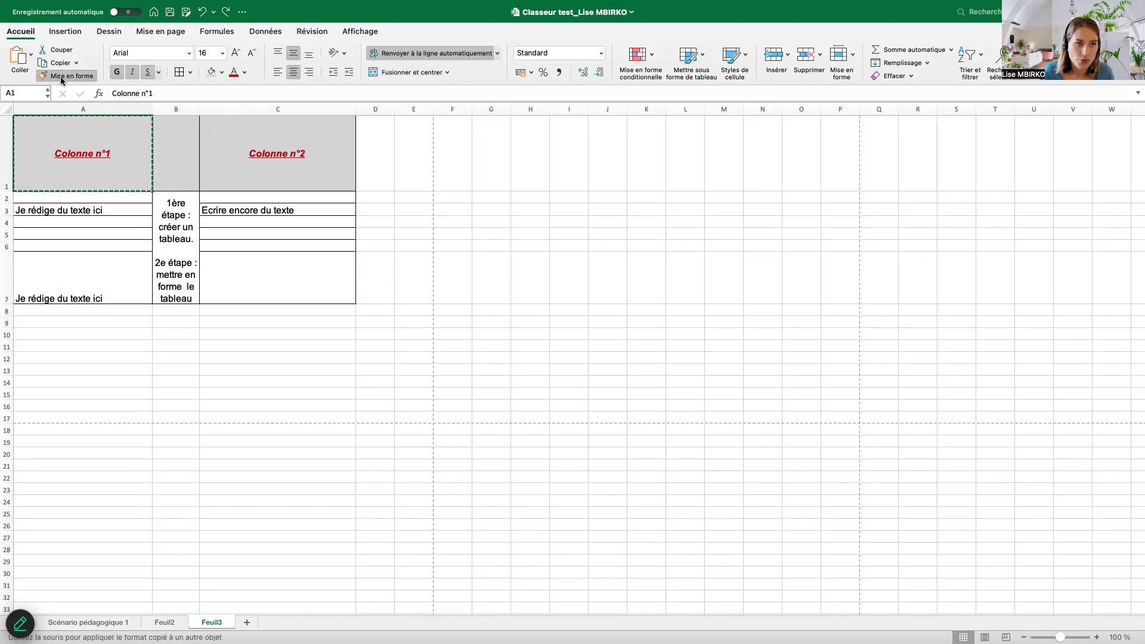
pyautogui.click(232, 213)
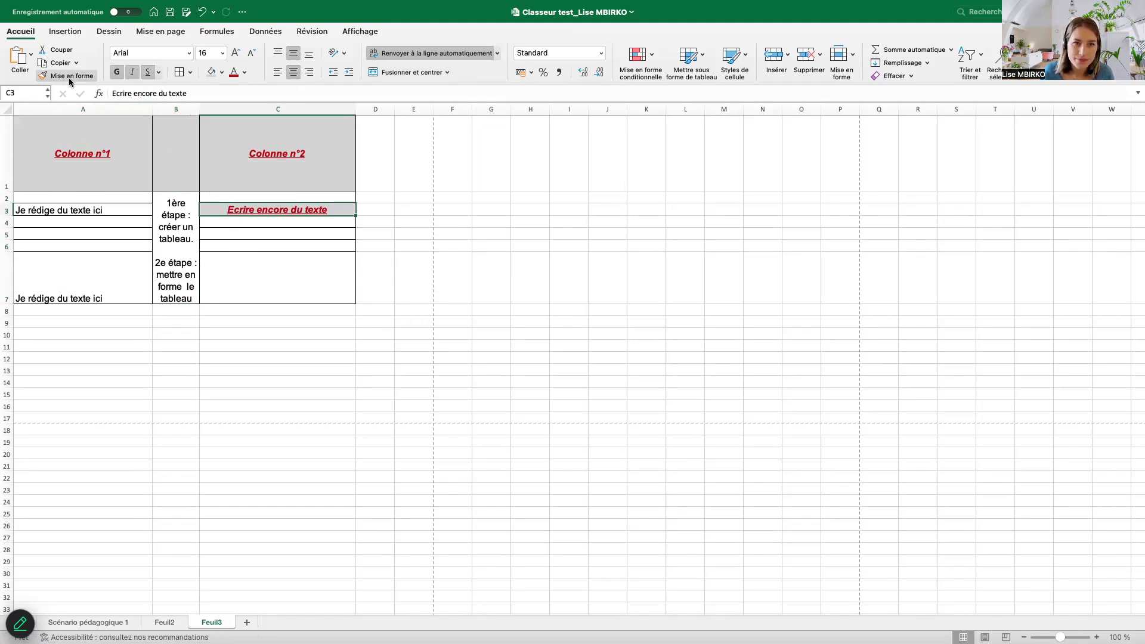
pyautogui.click(169, 229)
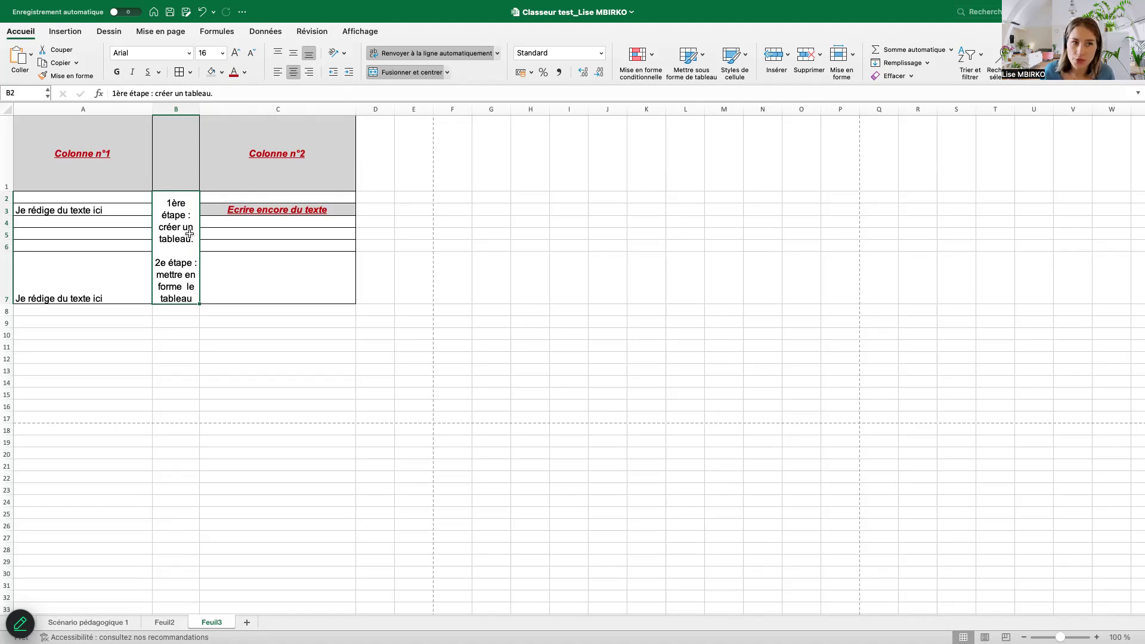
pyautogui.click(193, 330)
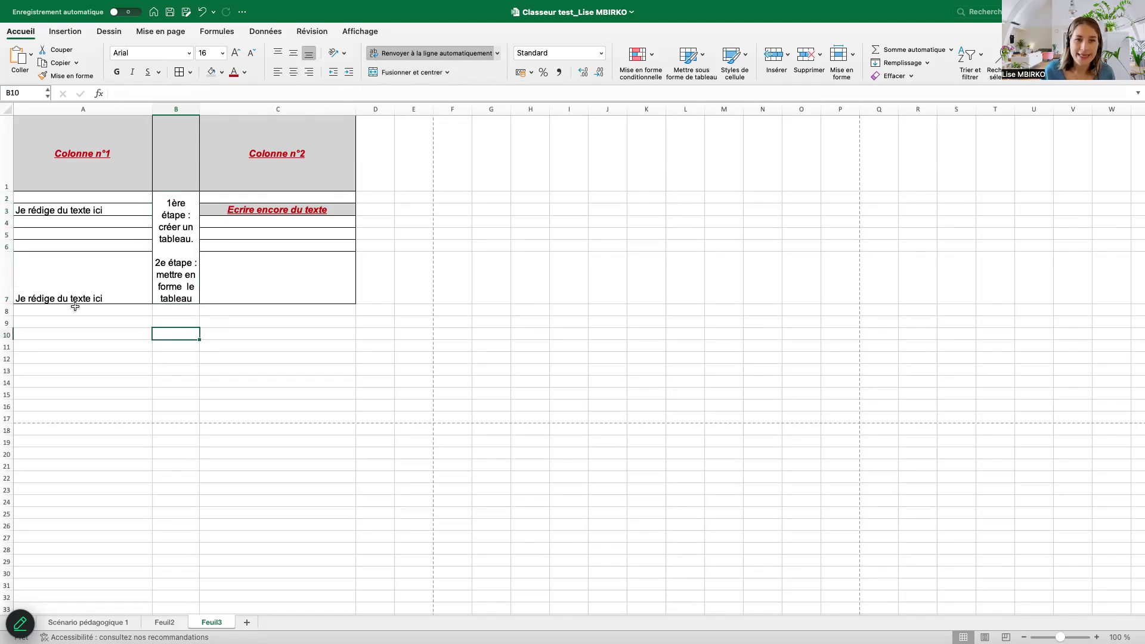
# Copy the text "Je rédige du texte ici" from cell A3 into cell A4.
pyautogui.click(76, 212)
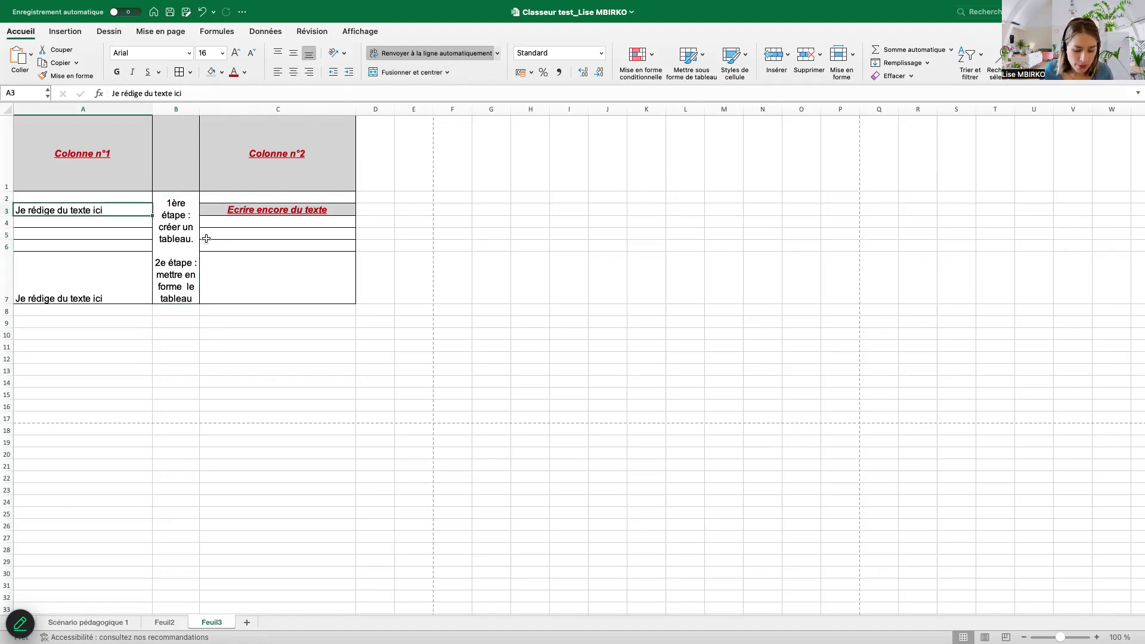
pyautogui.press('super+c')
pyautogui.click(87, 225)
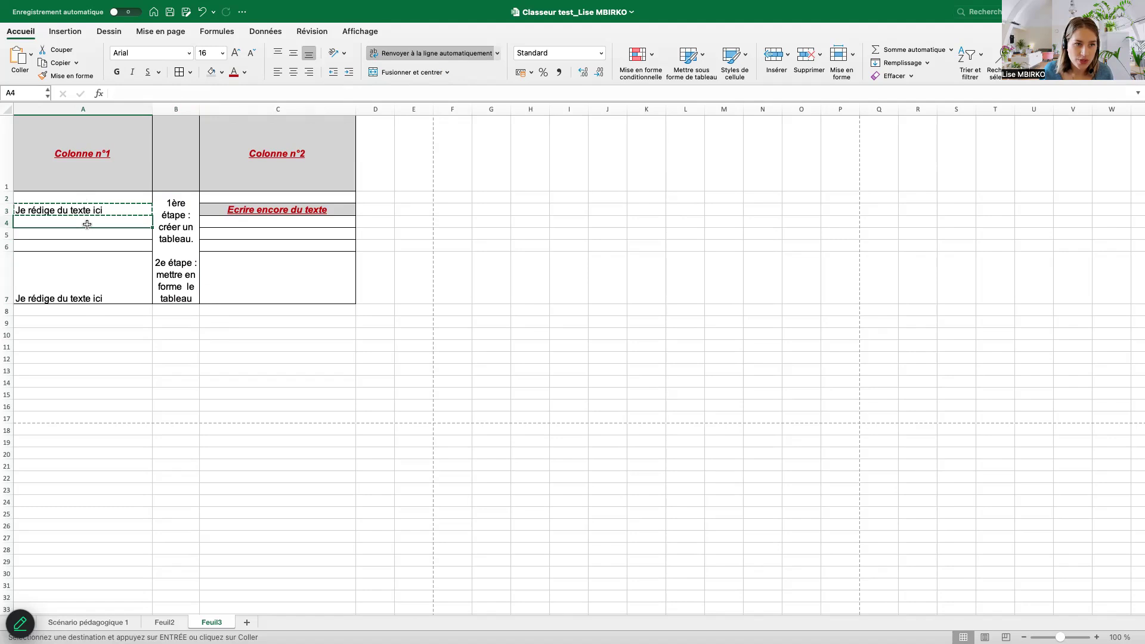
pyautogui.press('super+v')
# Move the text "Je rédige du texte ici" from cell A3 to cell A6 by cutting and pasting it.
pyautogui.click(108, 213)
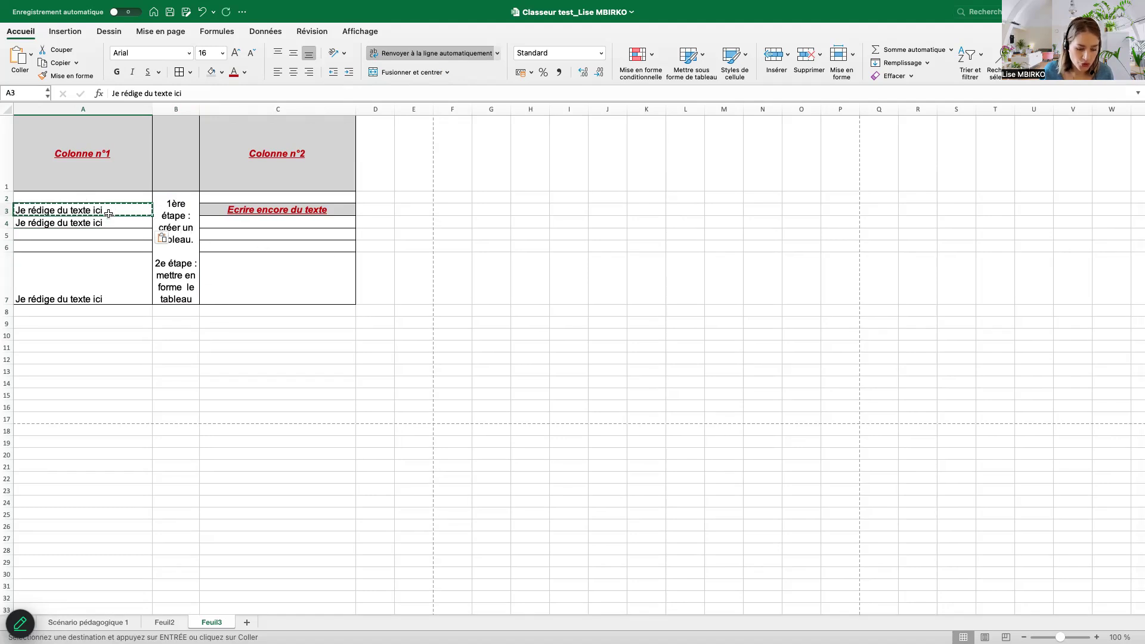
pyautogui.click(85, 247)
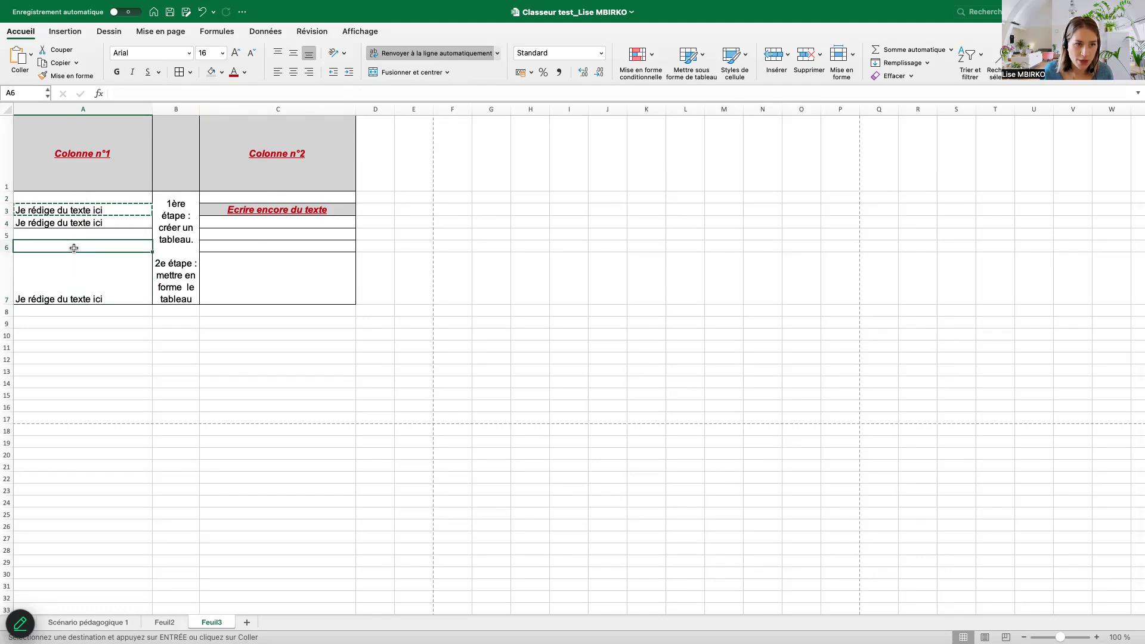
pyautogui.press('super+v')
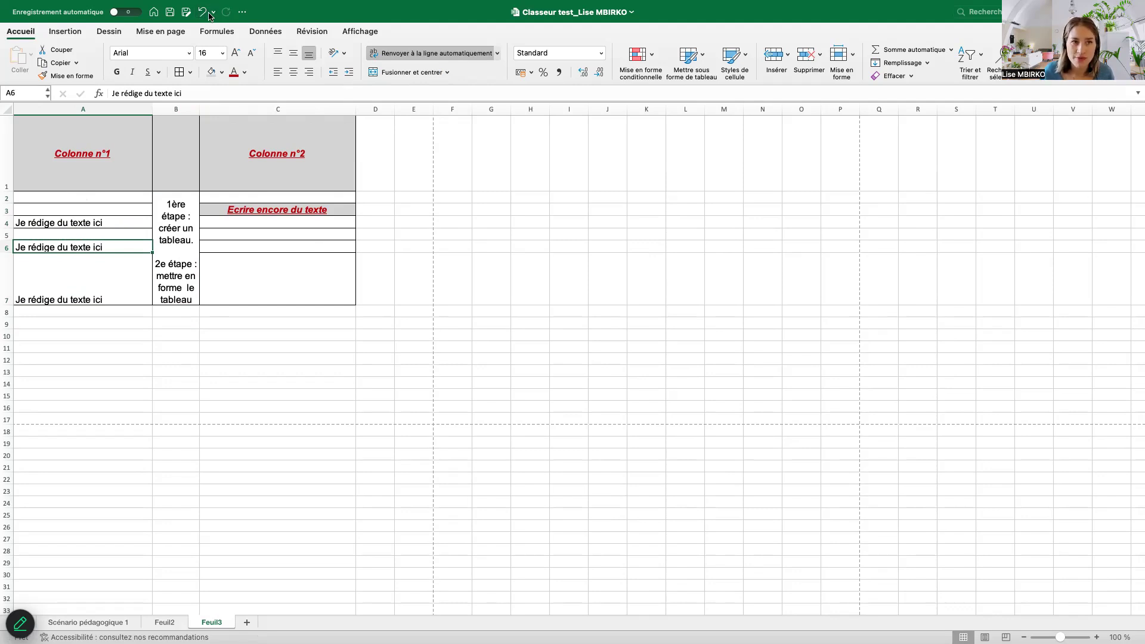
pyautogui.click(282, 276)
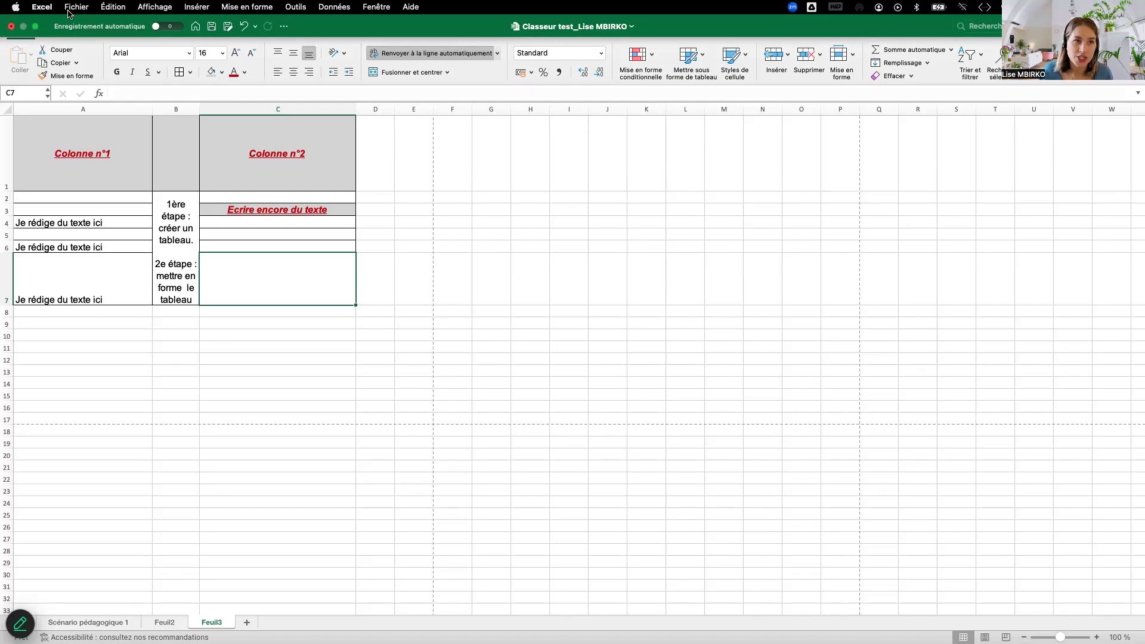
pyautogui.click(76, 7)
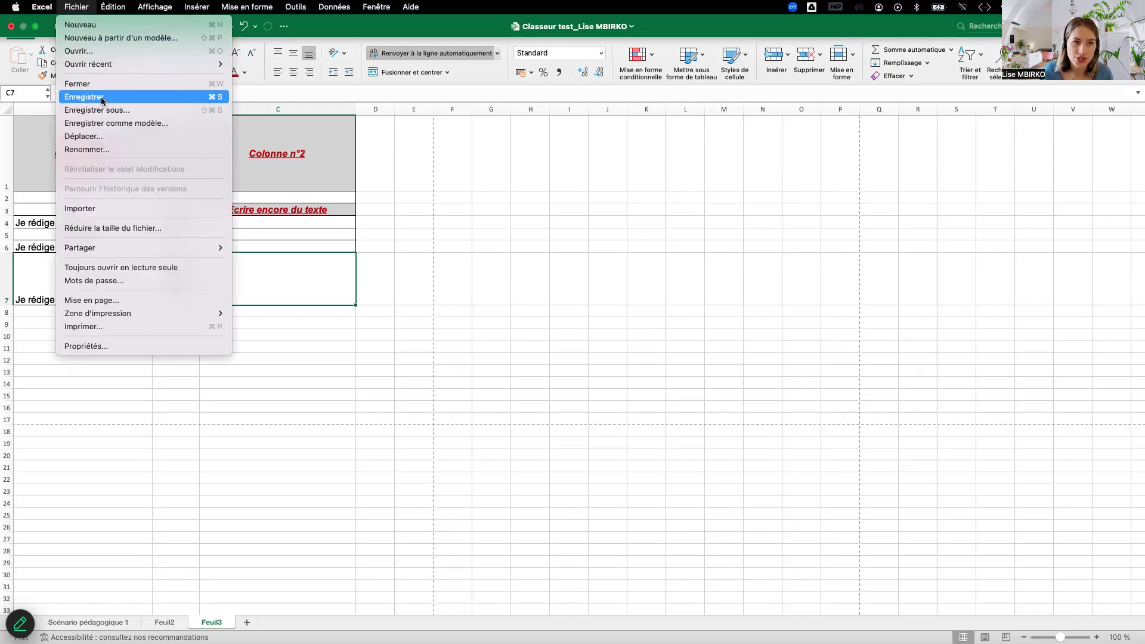
pyautogui.click(541, 207)
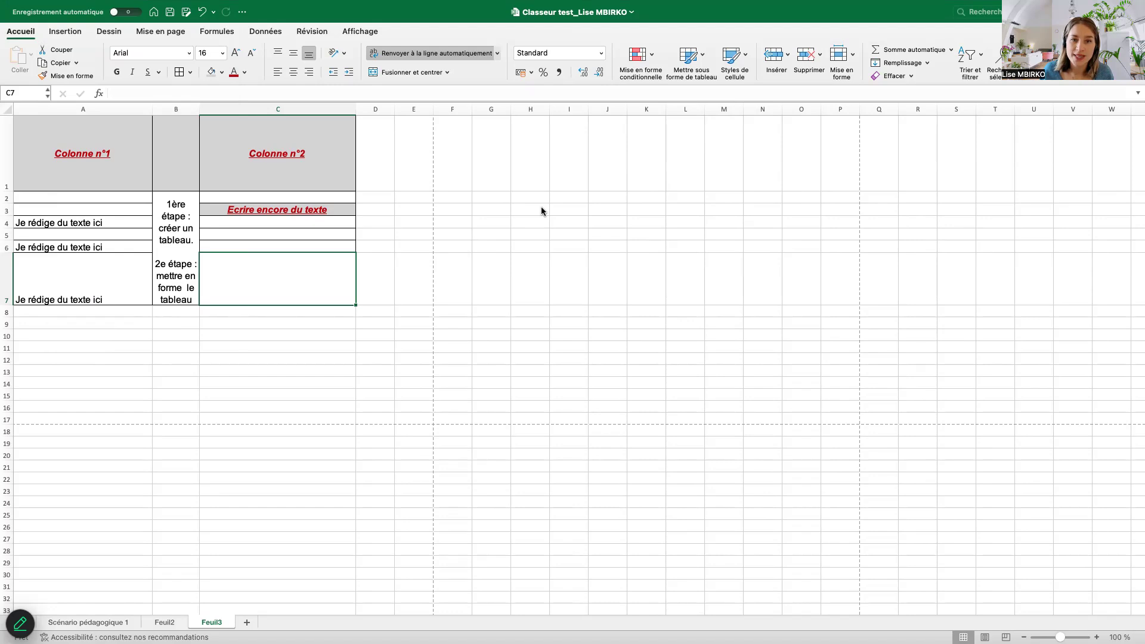